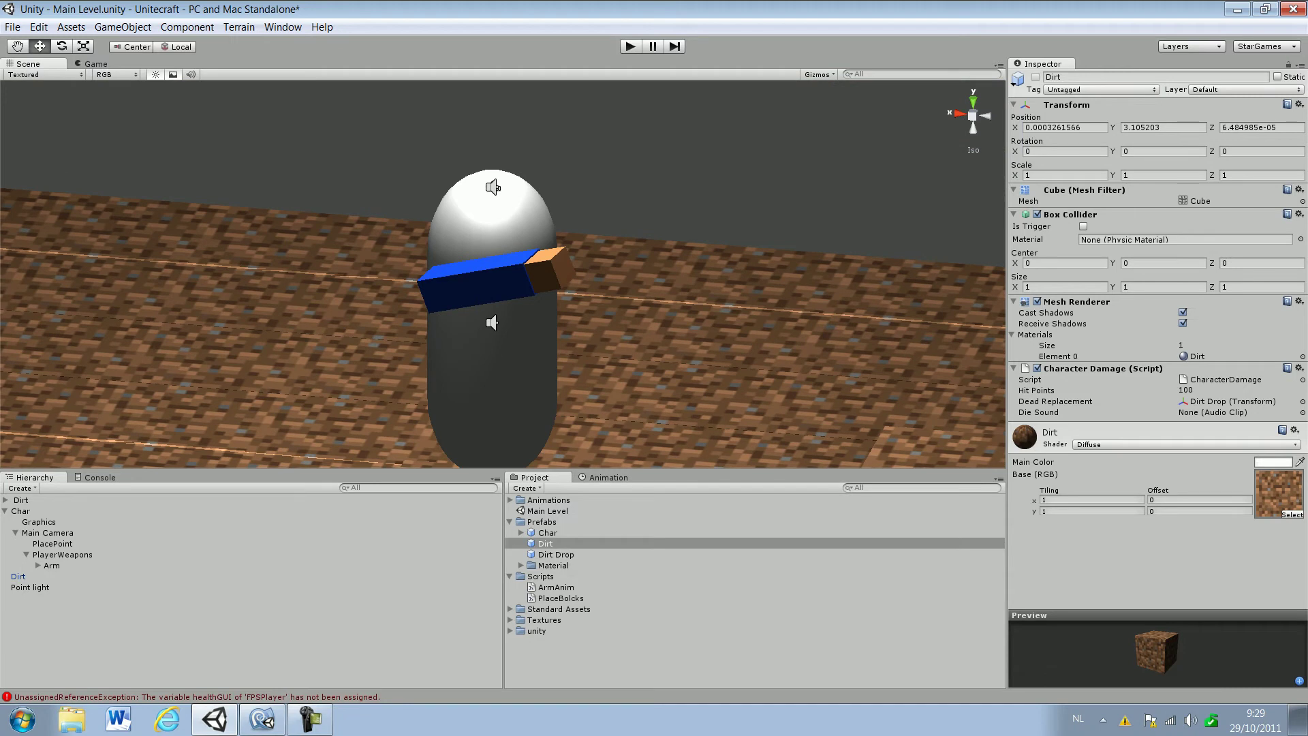
Step: Create an empty game object, parent it to PlayerWeapons and rename it Dirt
click(123, 26)
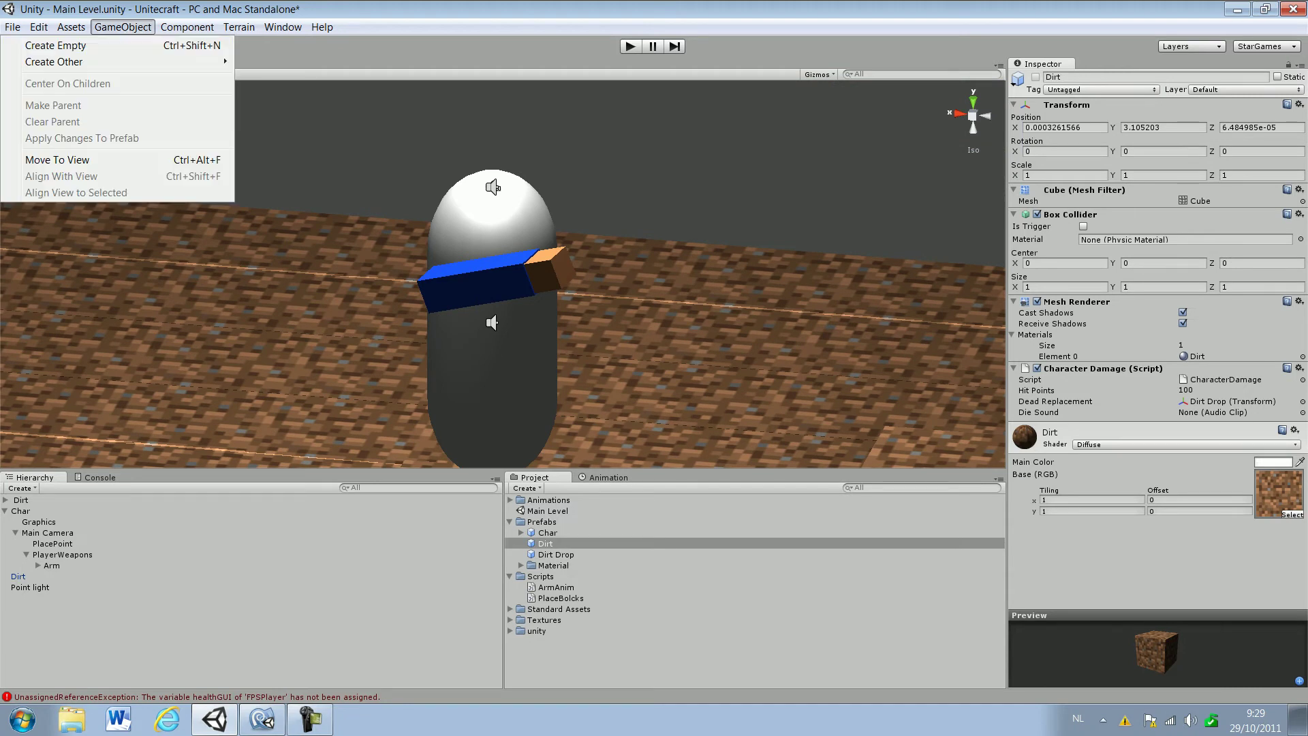
click(56, 45)
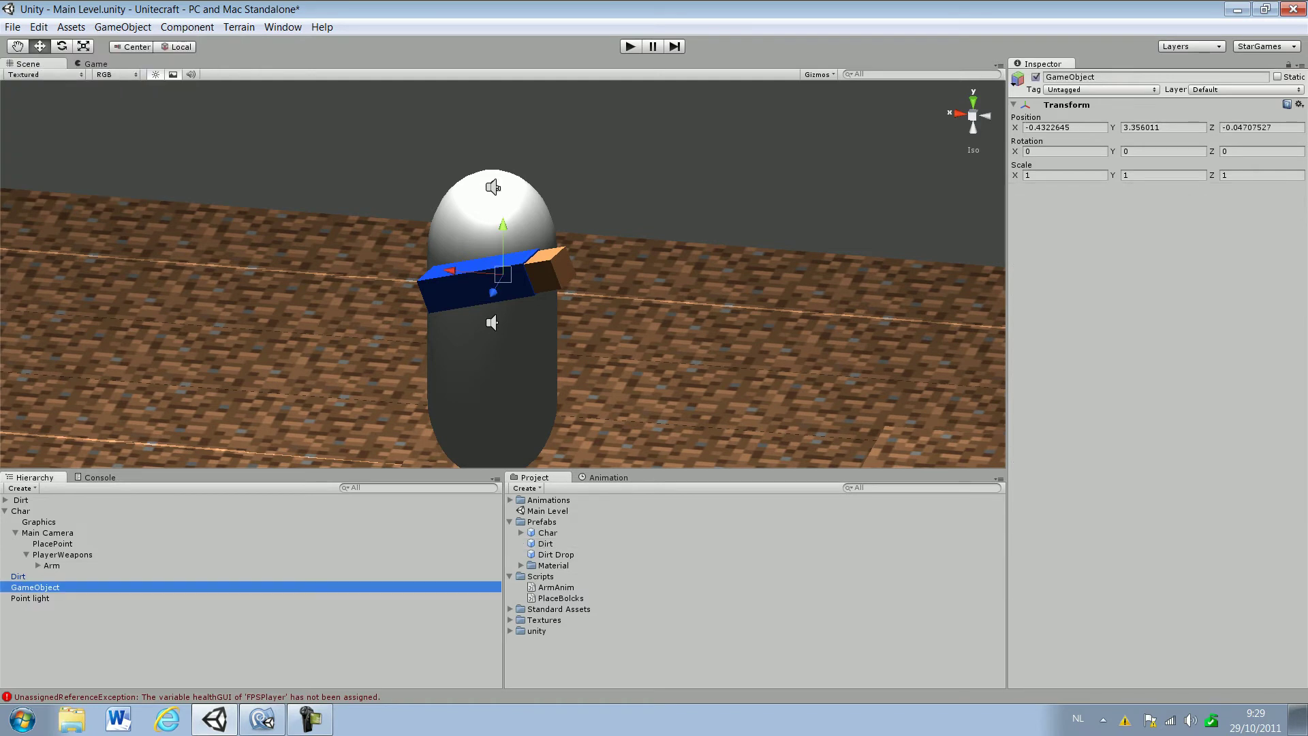
drag(35, 587, 63, 554)
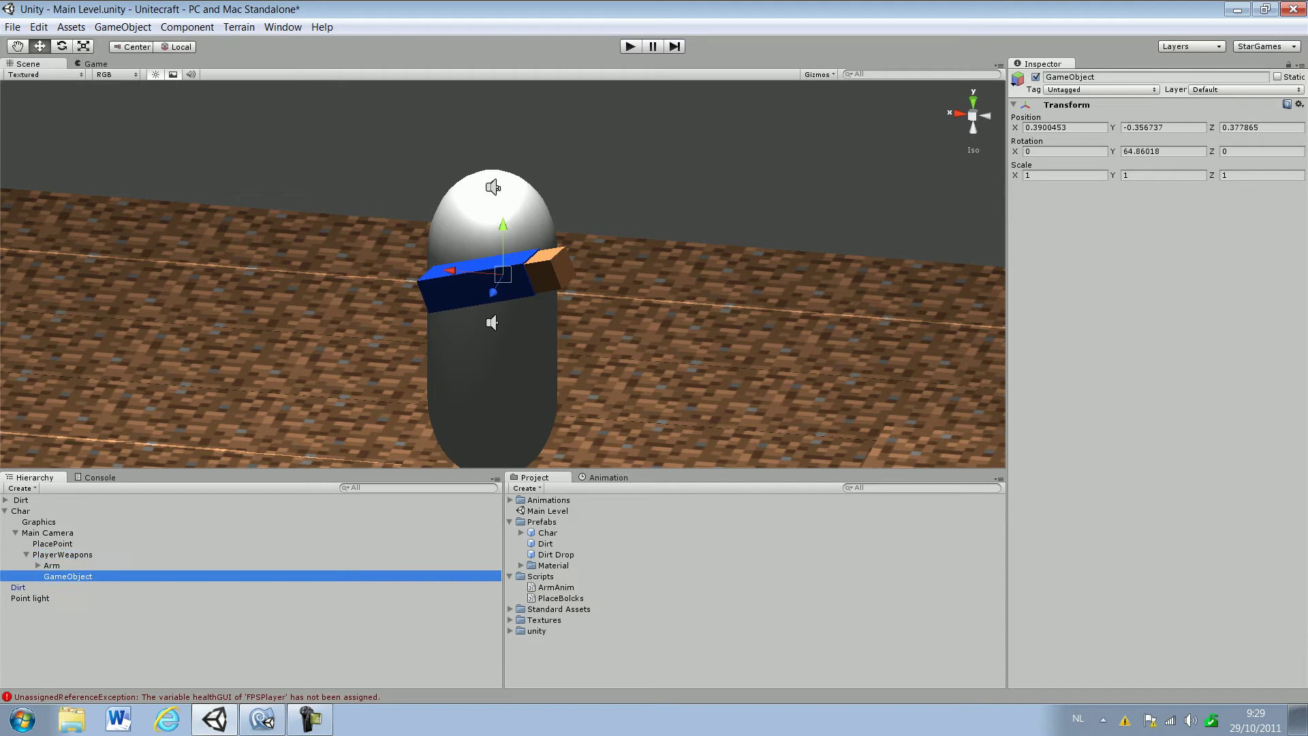
key(F2)
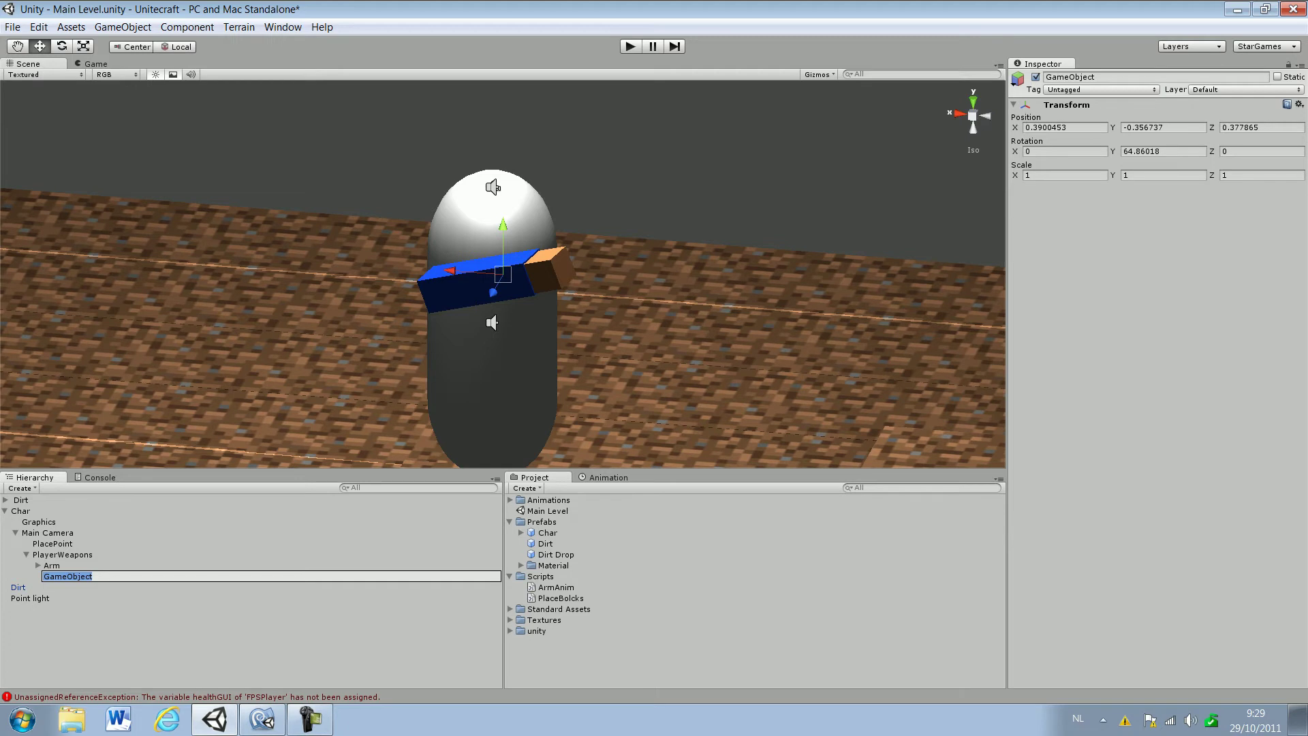
text(Dirt)
key(Return)
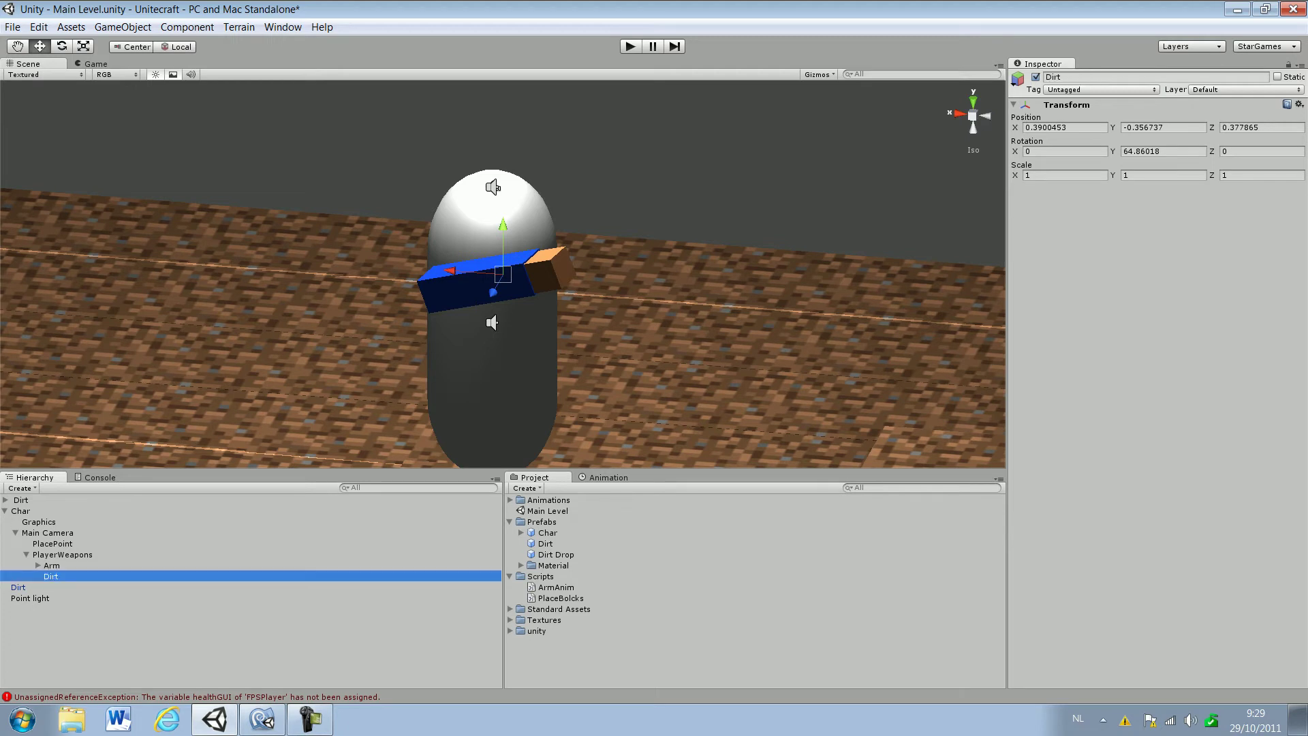
Step: Save the Arm object from PlayerWeapons as a prefab in the Prefabs folder
click(52, 565)
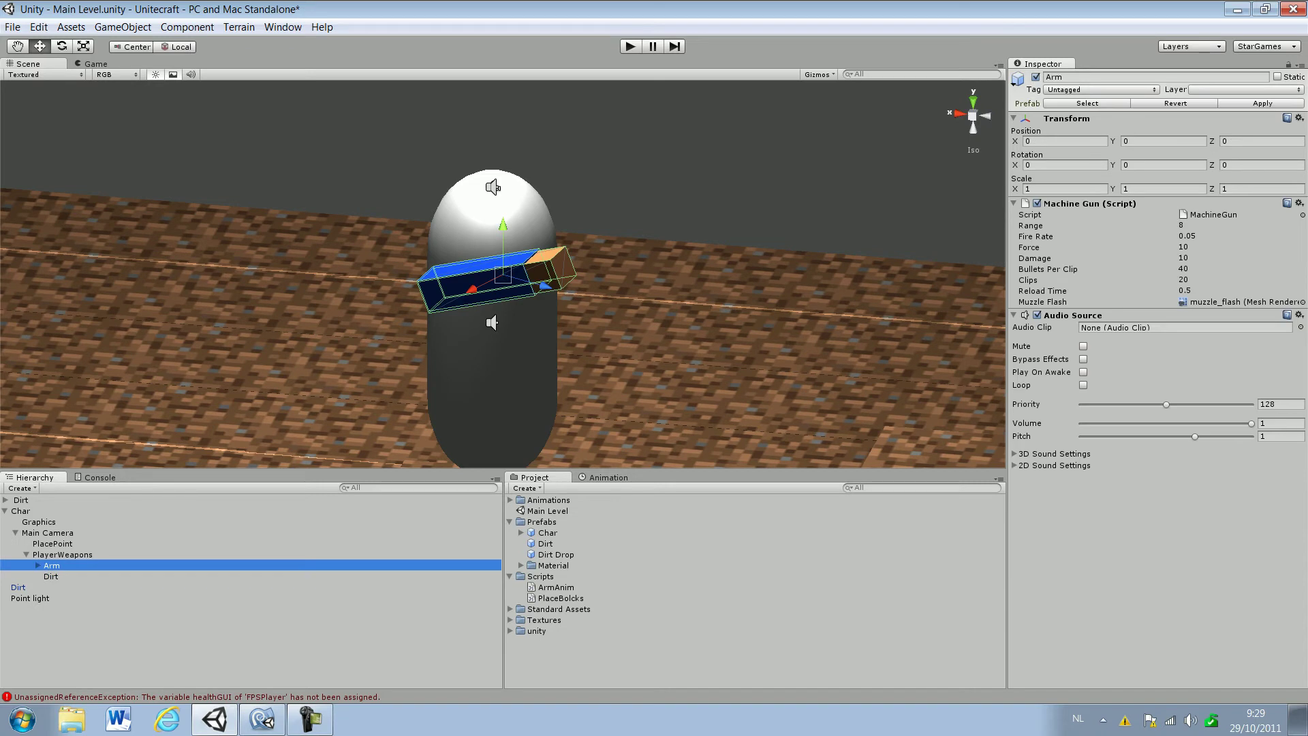
click(51, 576)
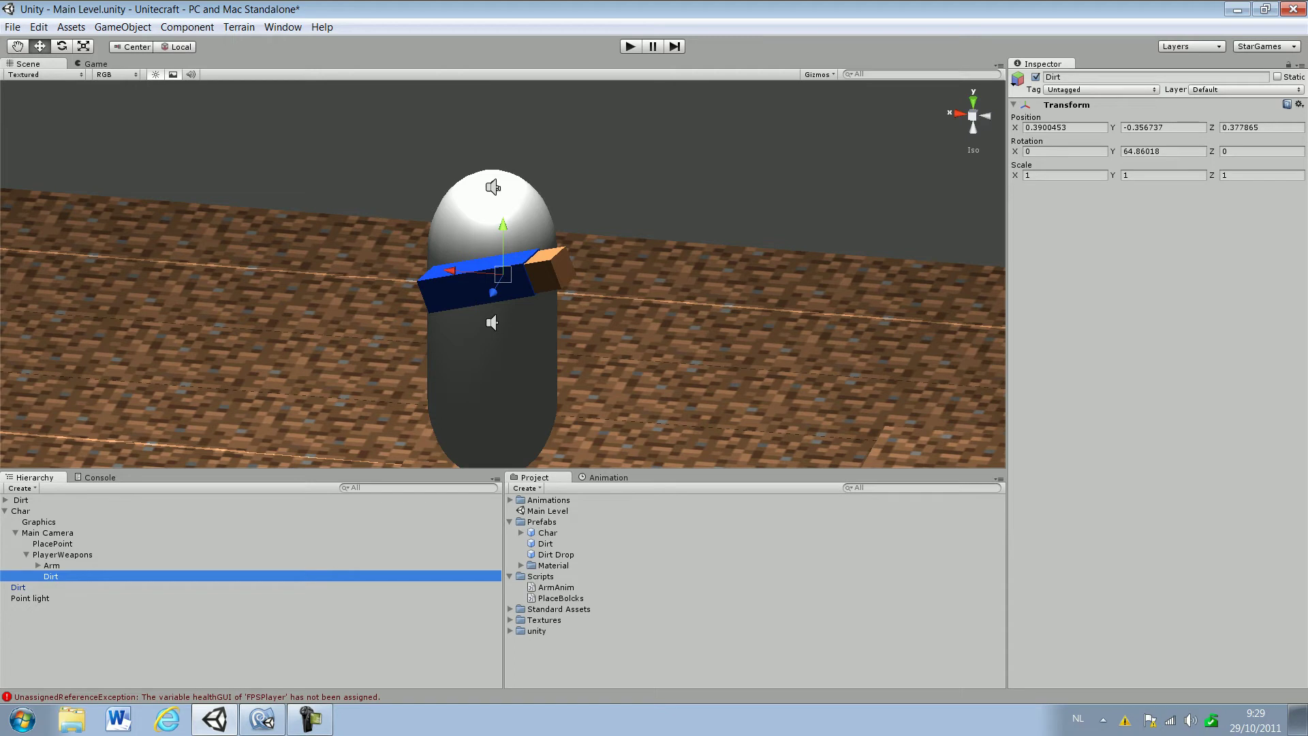
drag(51, 577, 542, 522)
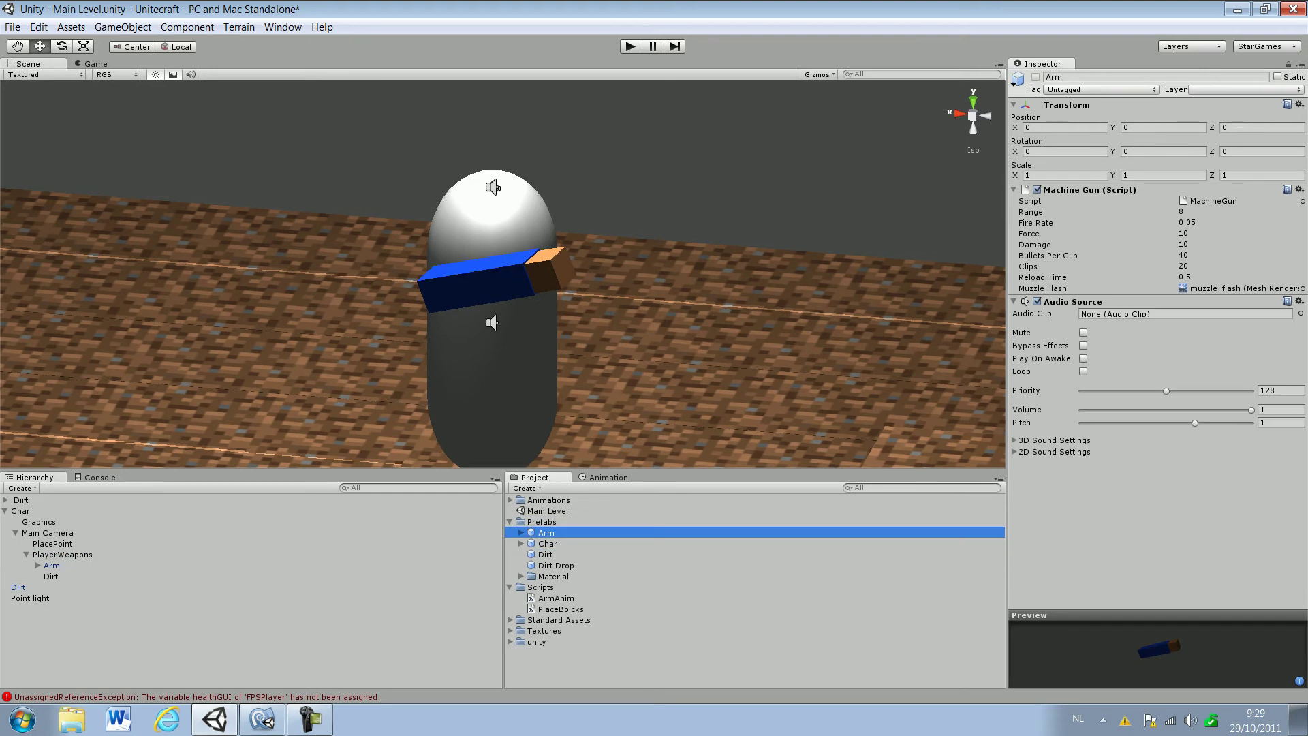
Step: Duplicate the Dirt prefab as Arm Dirt and remove the copy's Character Damage script
click(545, 555)
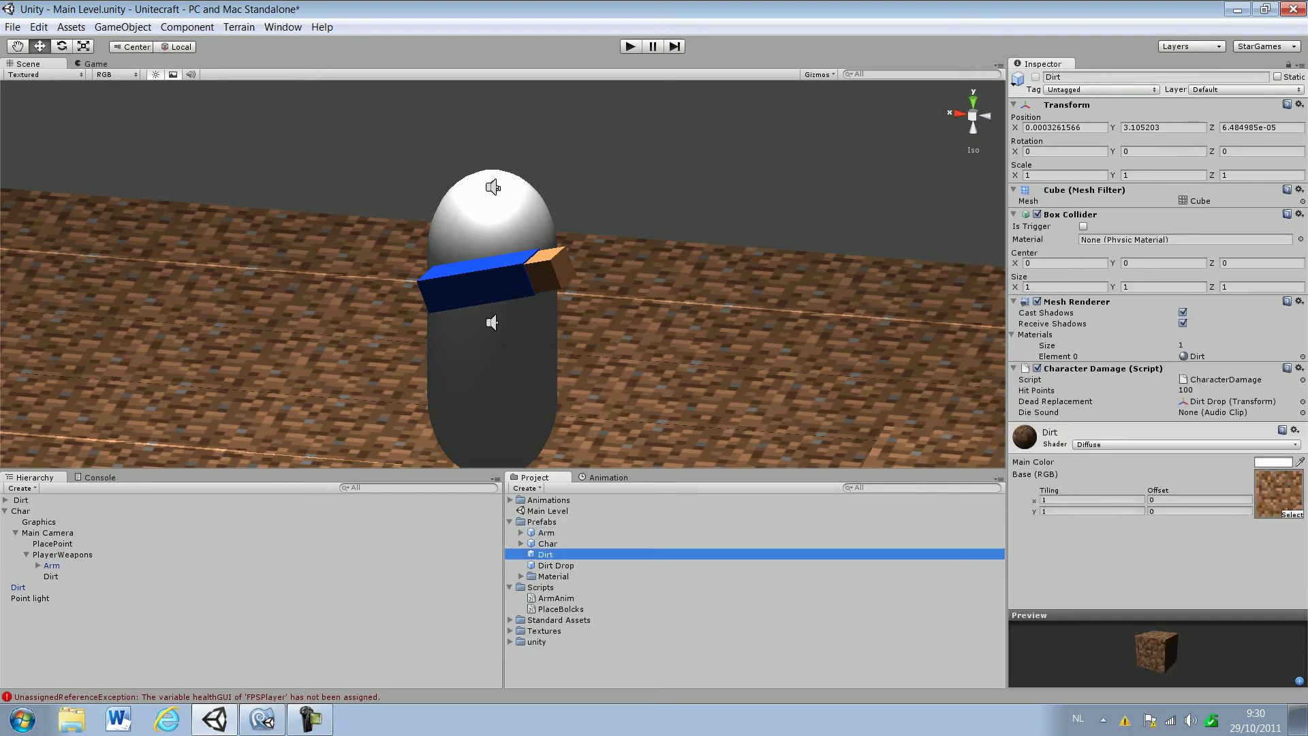
key(ctrl+d)
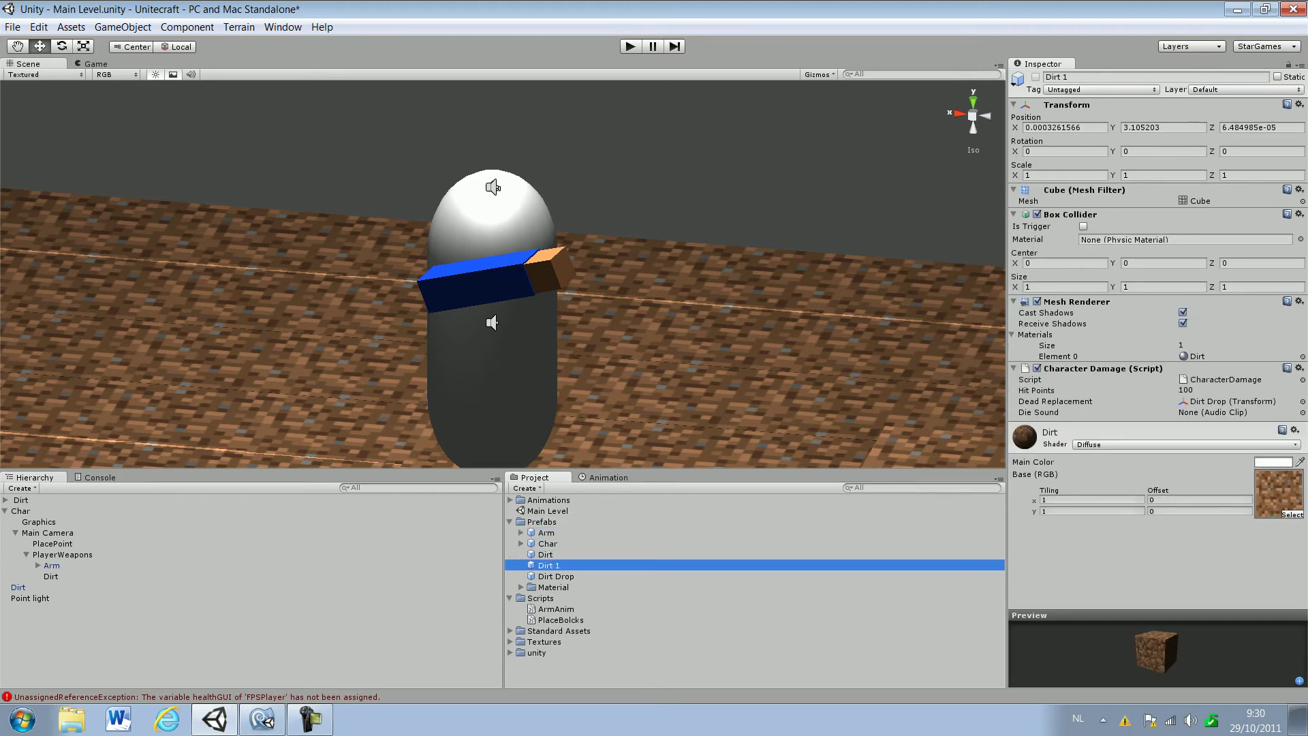
key(F2)
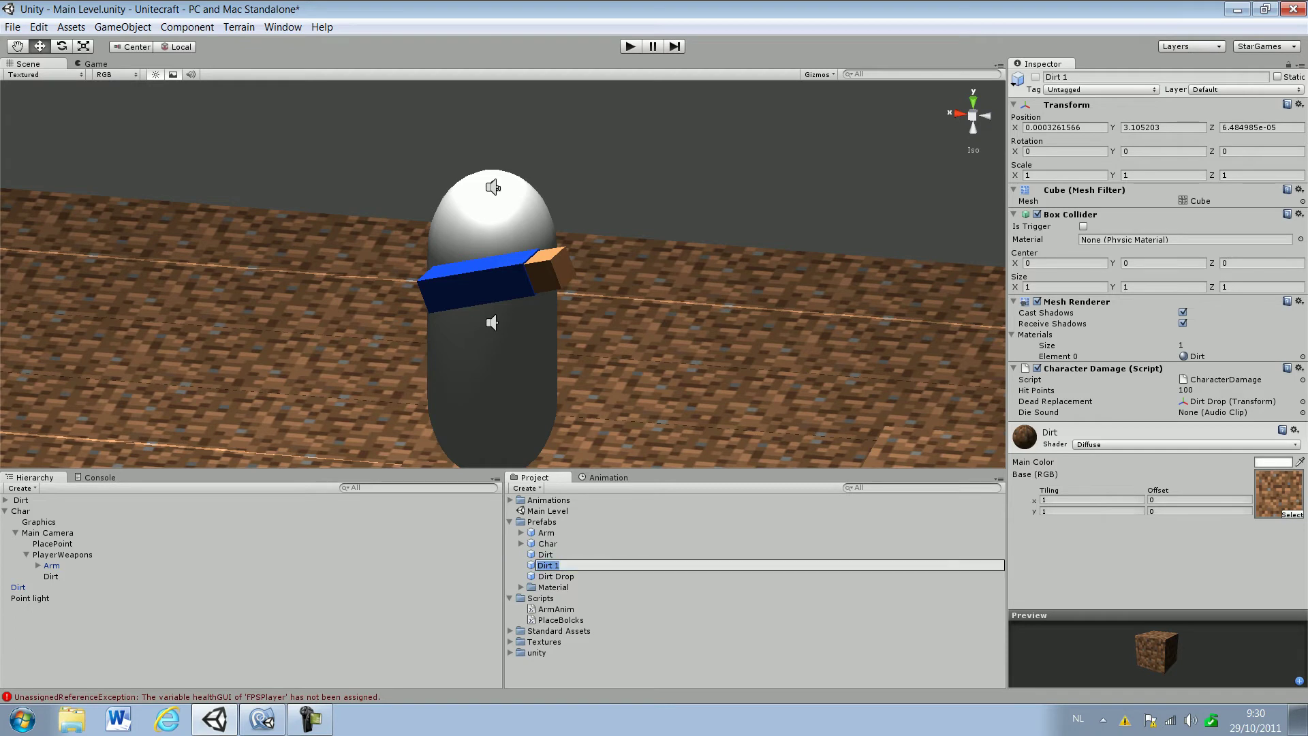
text(Arm Dirt)
key(Return)
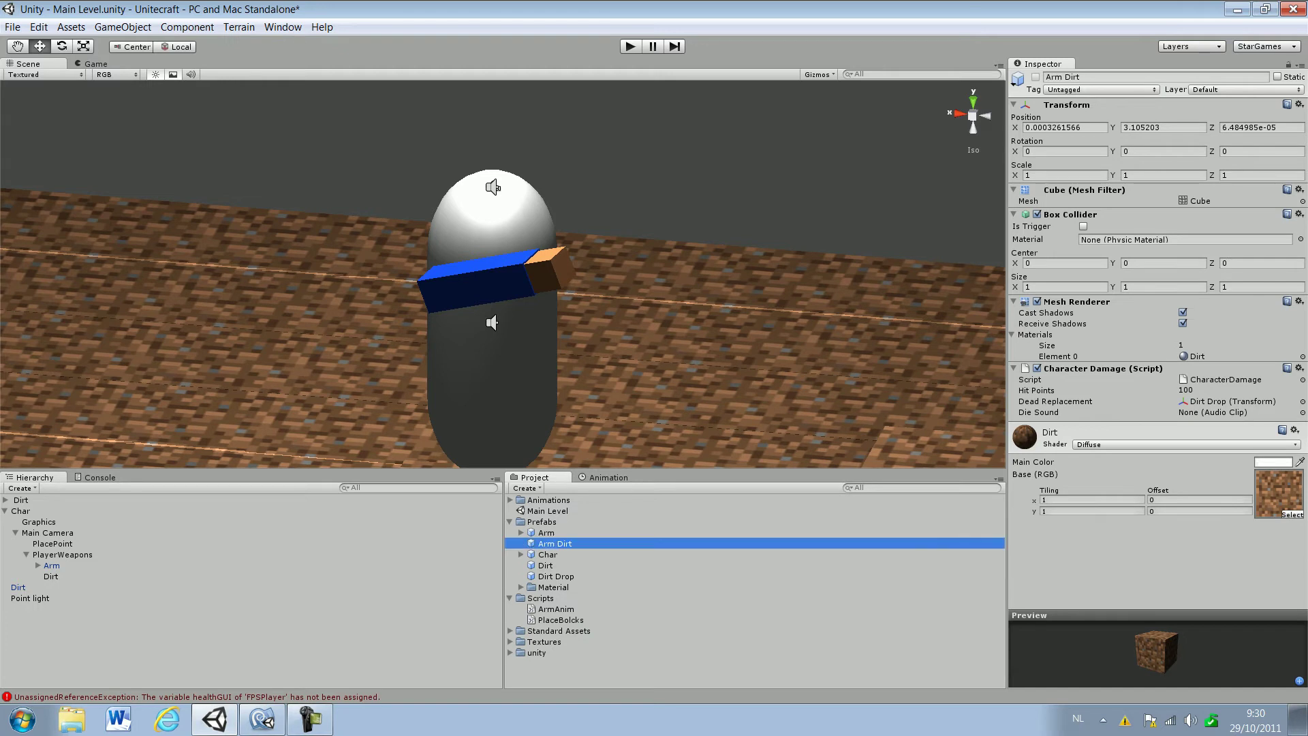
right_click(1090, 368)
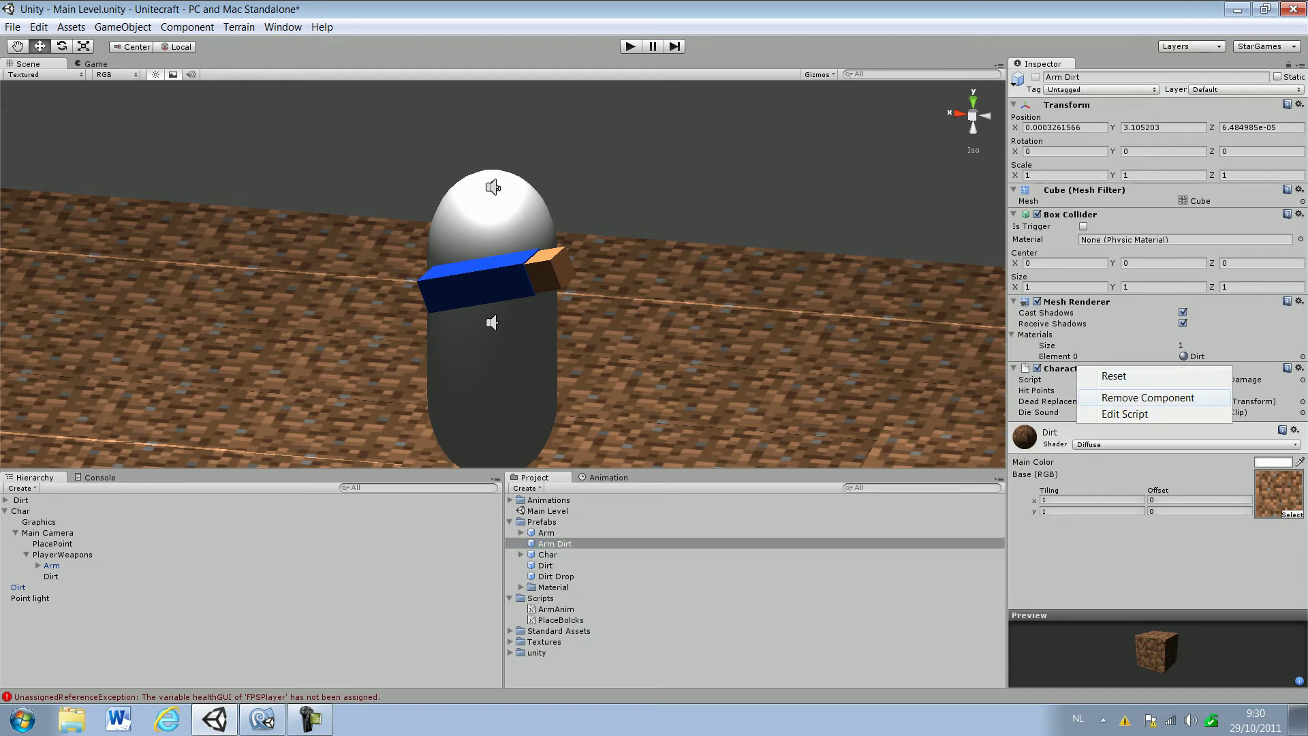
click(1124, 397)
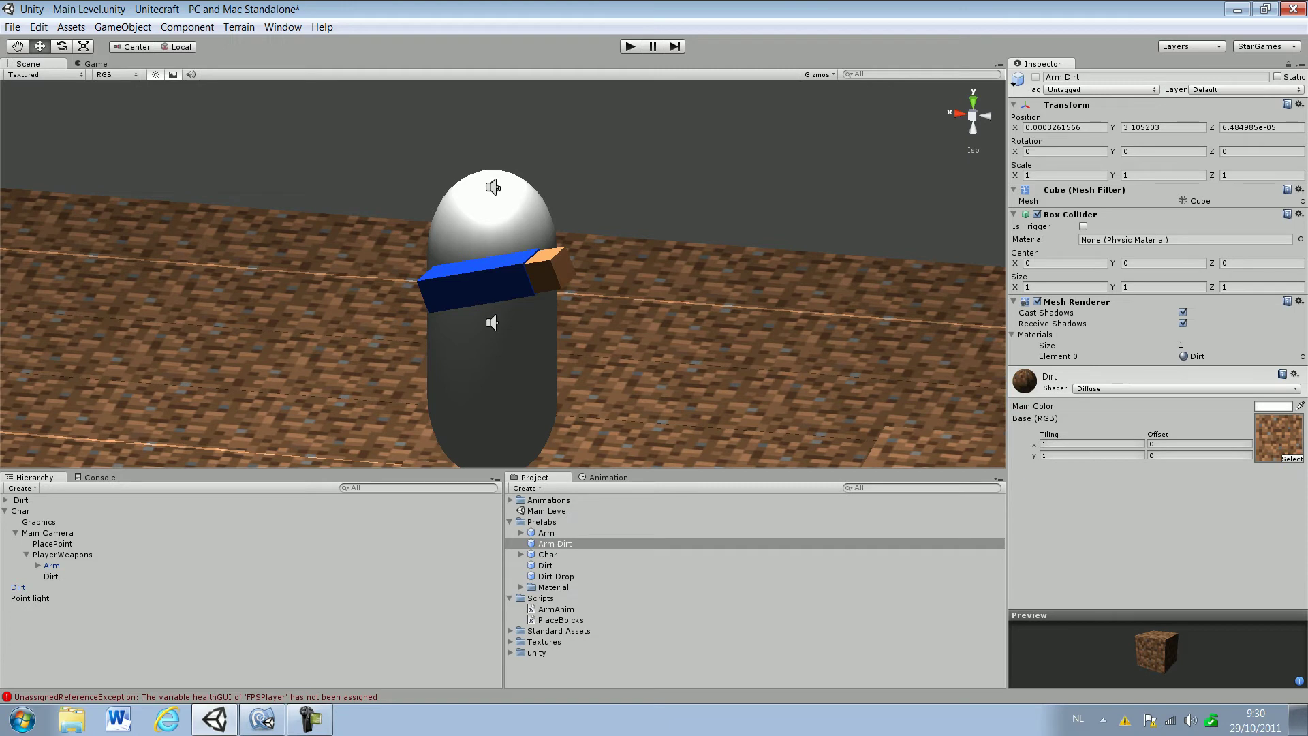
Step: Place an instance of the Arm Dirt prefab in the scene beside the character capsule
drag(555, 543, 734, 327)
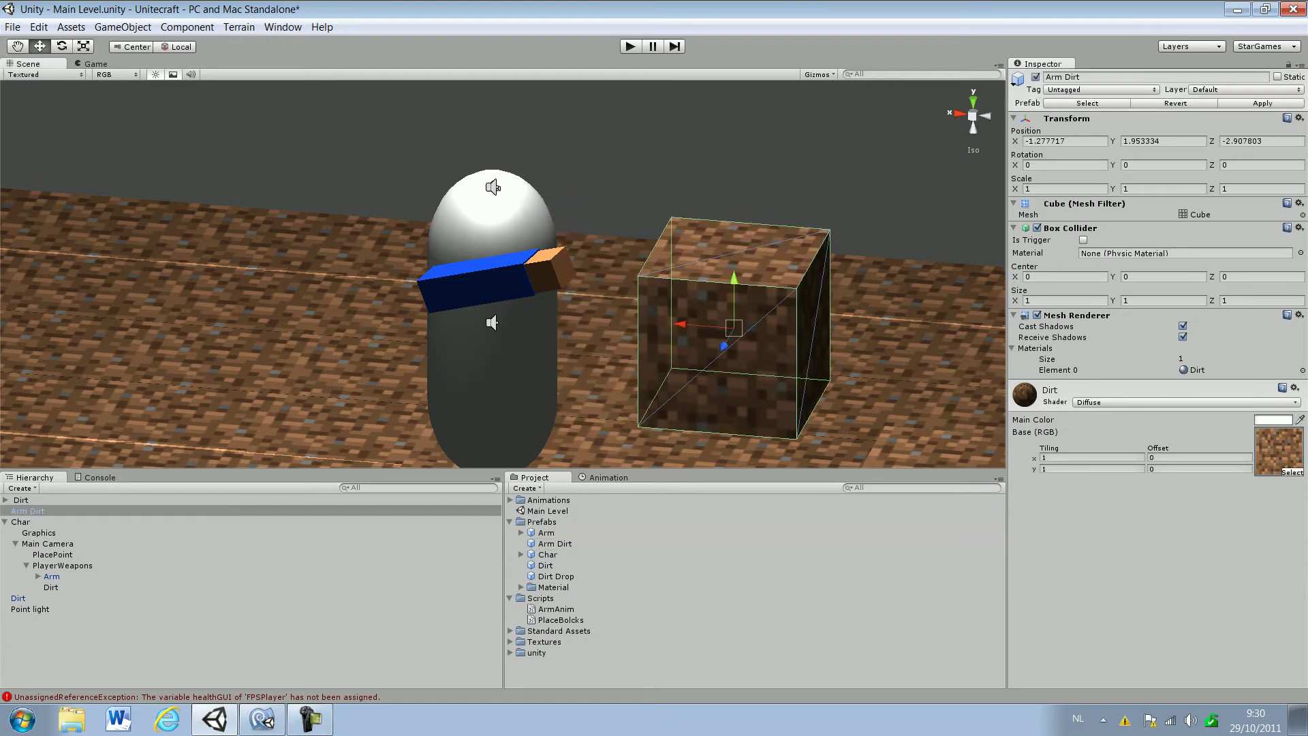
click(555, 543)
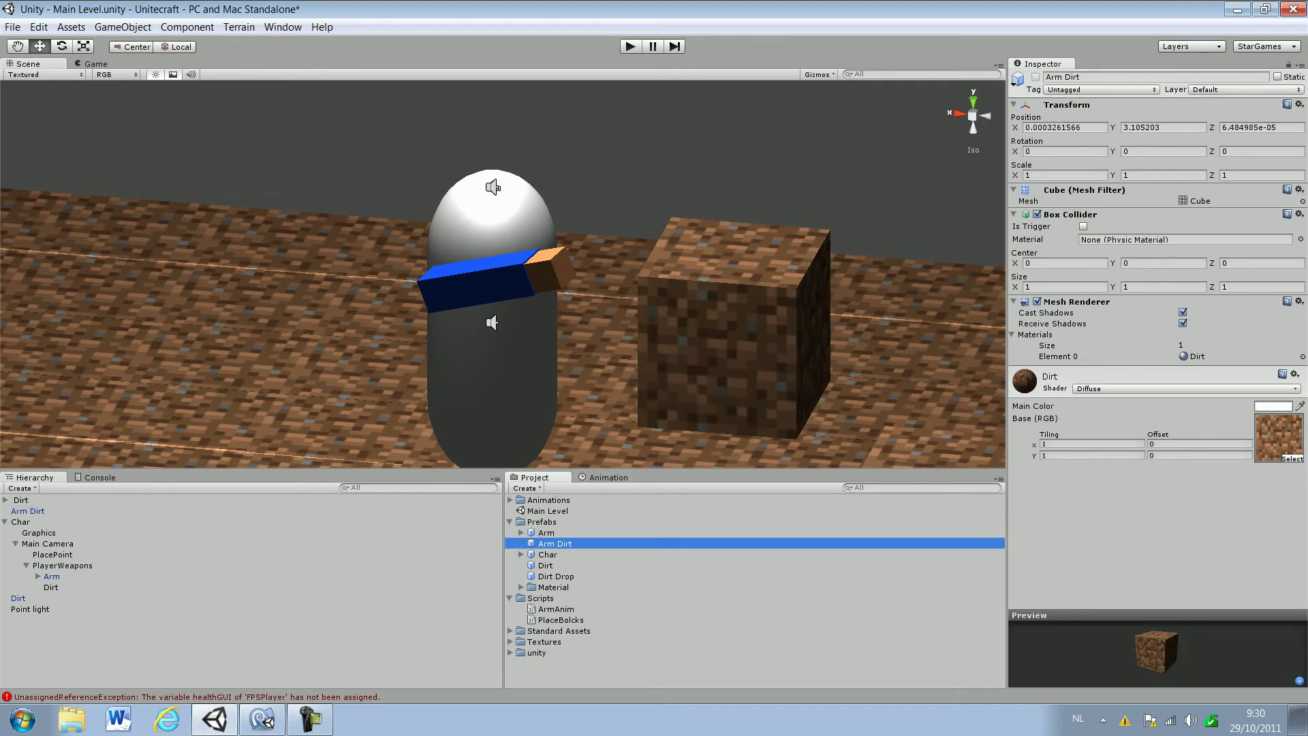
click(733, 341)
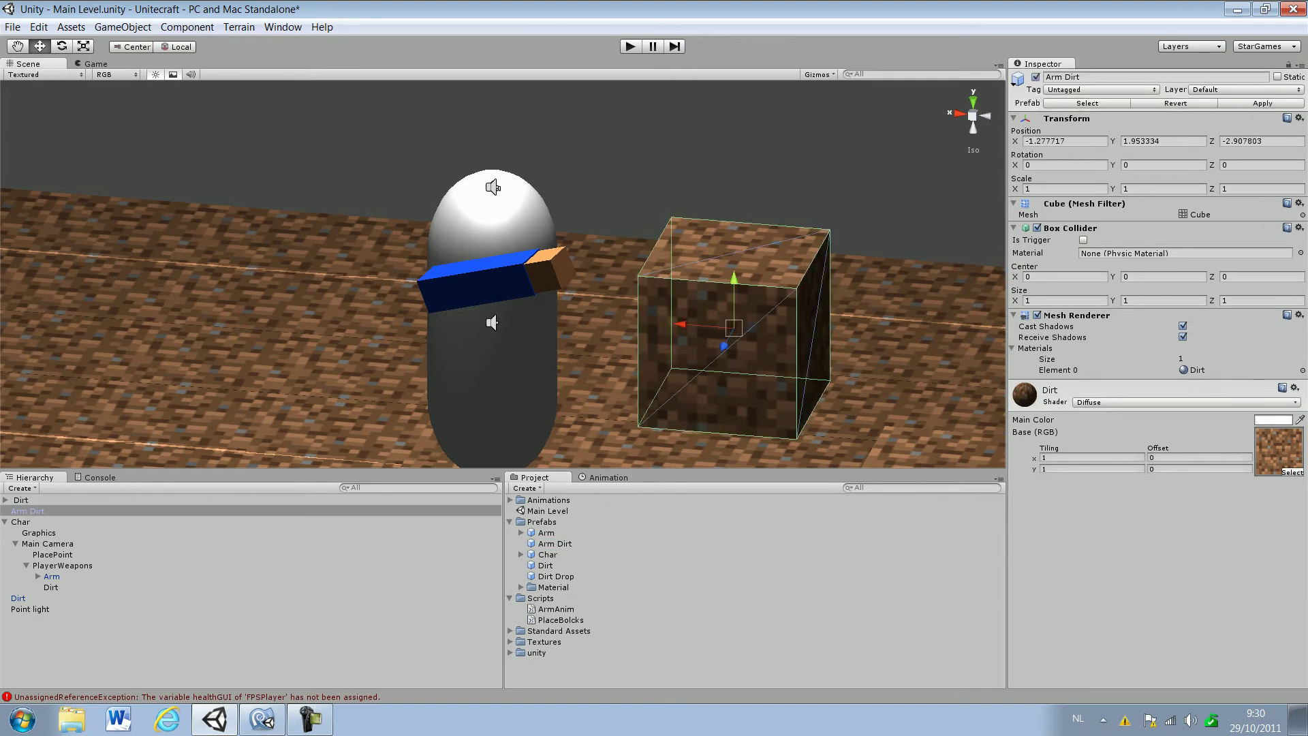
Step: Scale the placed Arm Dirt cube down to 0.4 on the X, Y and Z axes
key(r)
drag(733, 329, 668, 340)
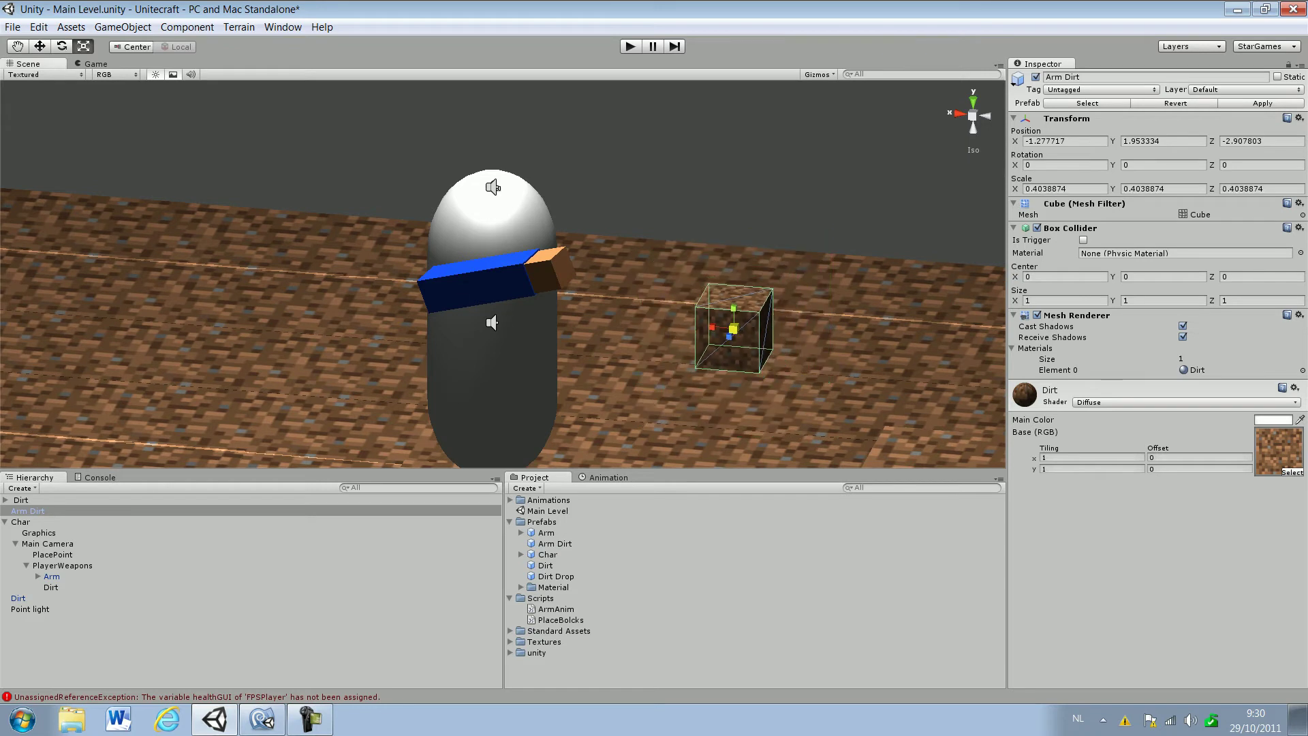
mouse_move(682, 340)
right_down()
mouse_move(783, 273)
mouse_move(685, 335)
right_up()
click(1063, 189)
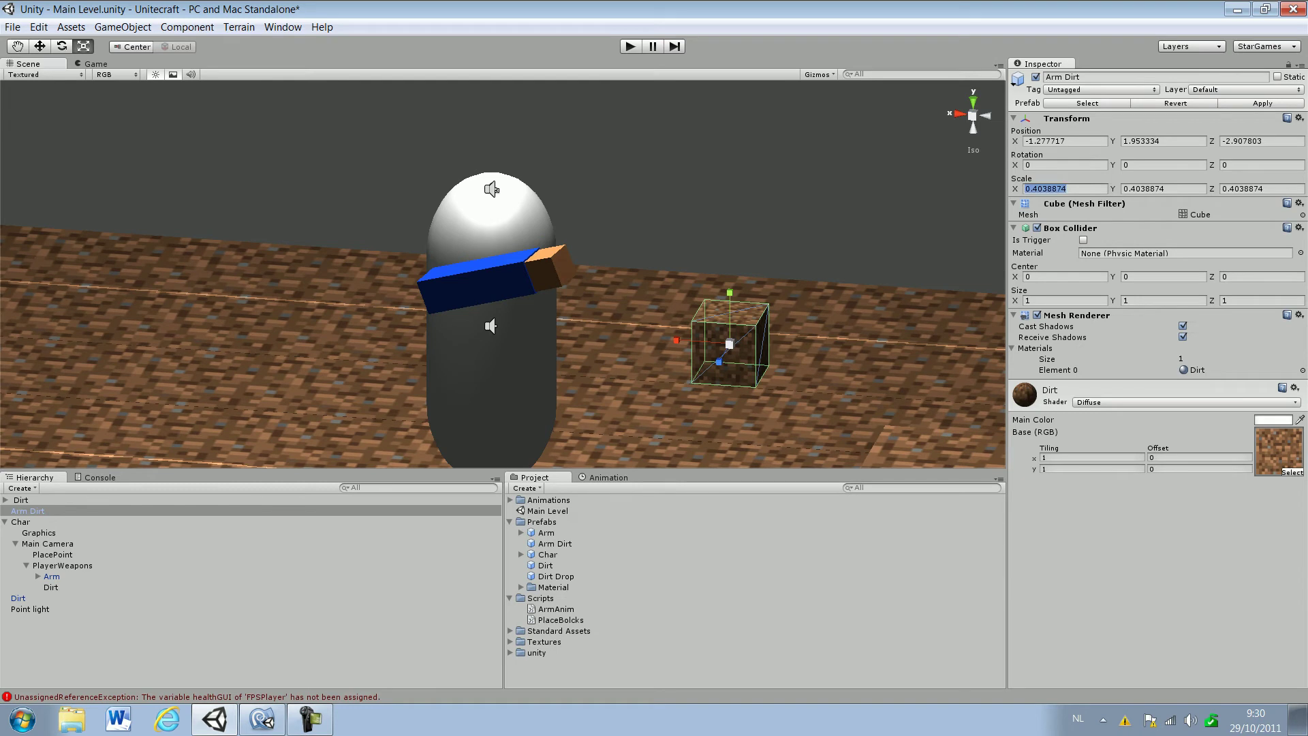
text(0.5)
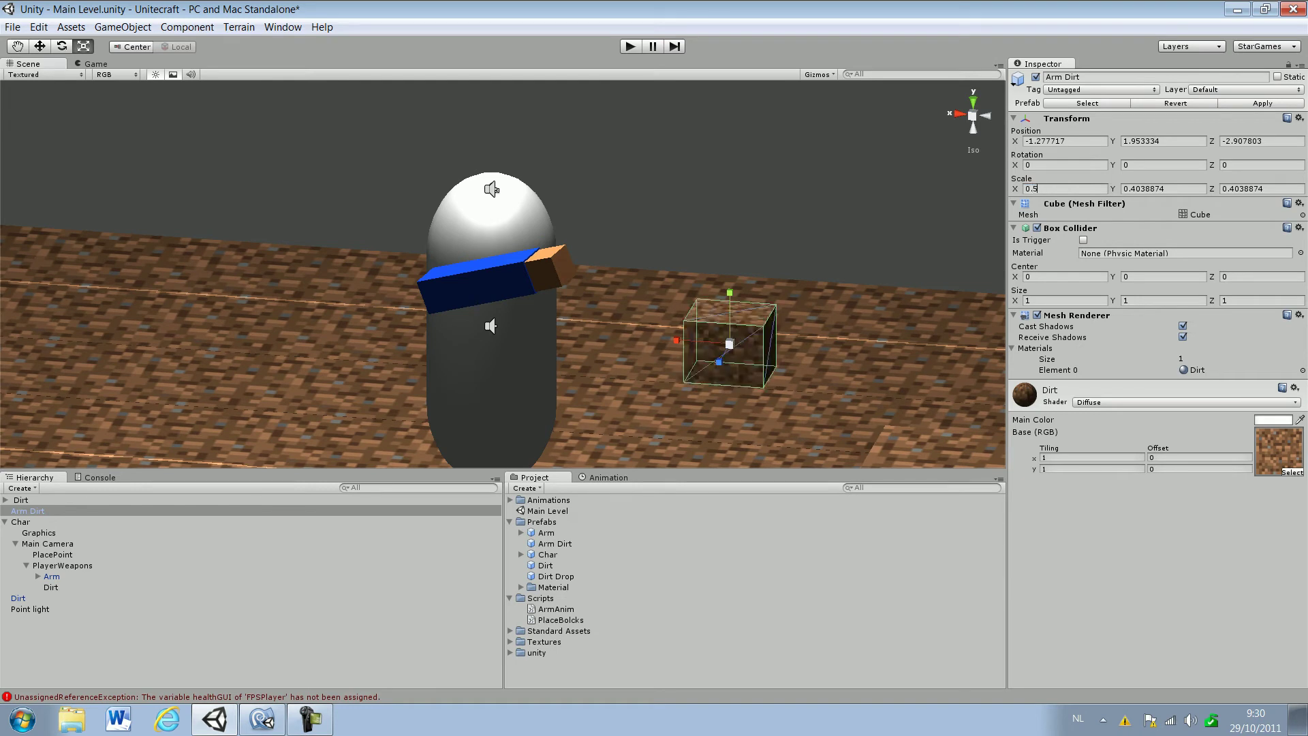
key(BackSpace)
text(4)
key(Tab)
text(0.4)
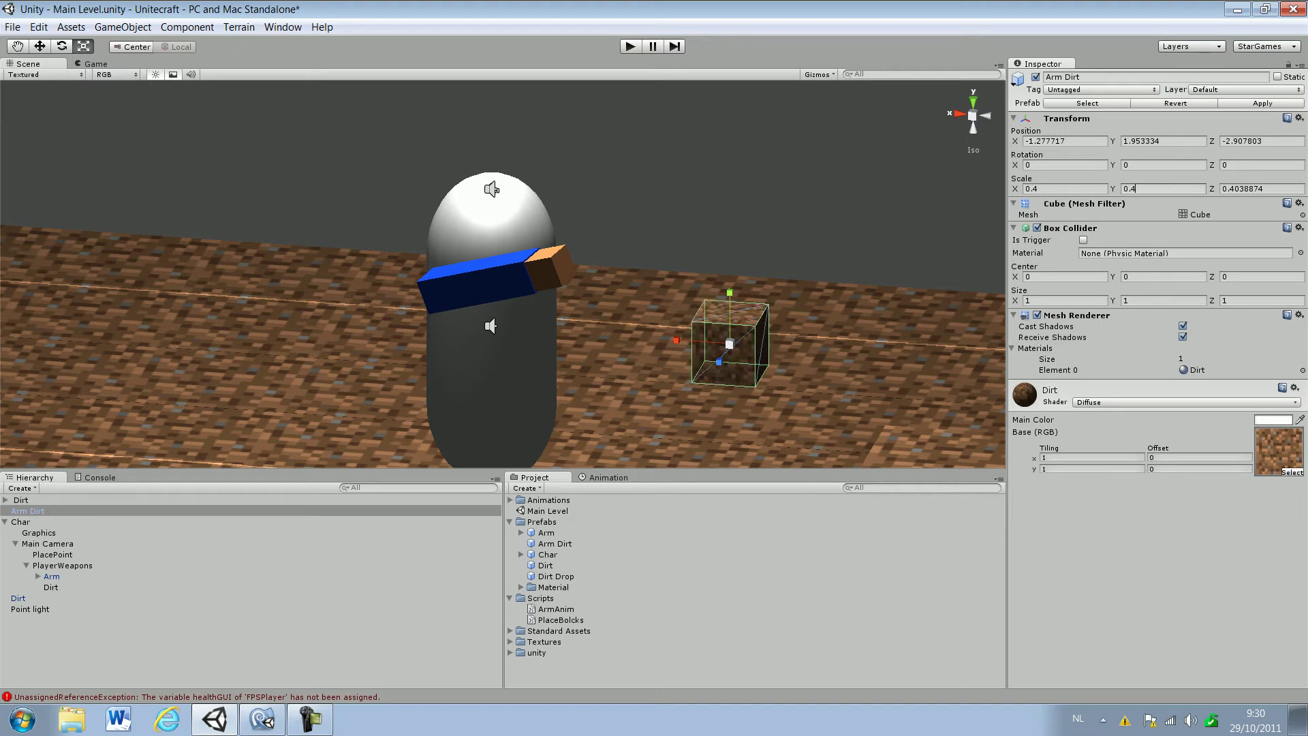
key(Tab)
text(0.4)
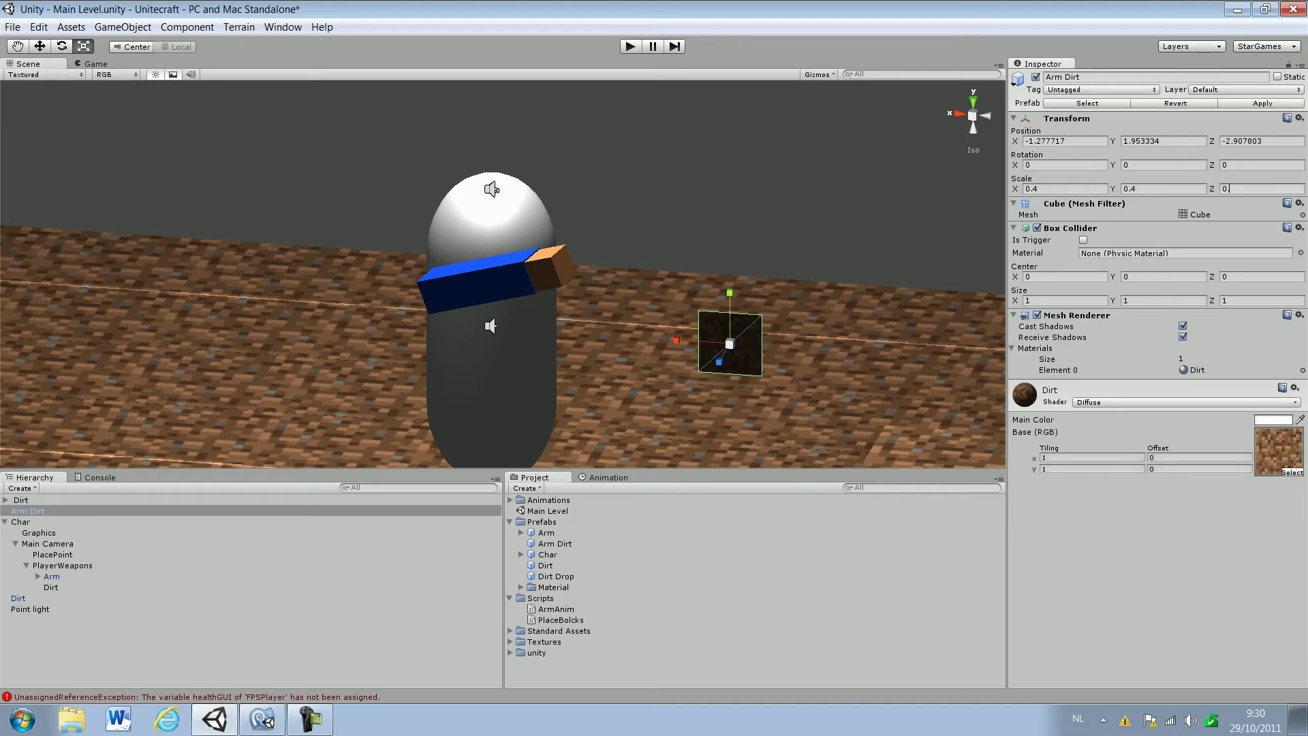
key(Return)
Step: Move the Arm Dirt cube near the character's hand, rotate it to about -5, -19, -11 degrees, and check it in the Game view
right_drag(504, 272, 535, 339)
key(w)
drag(667, 239, 641, 463)
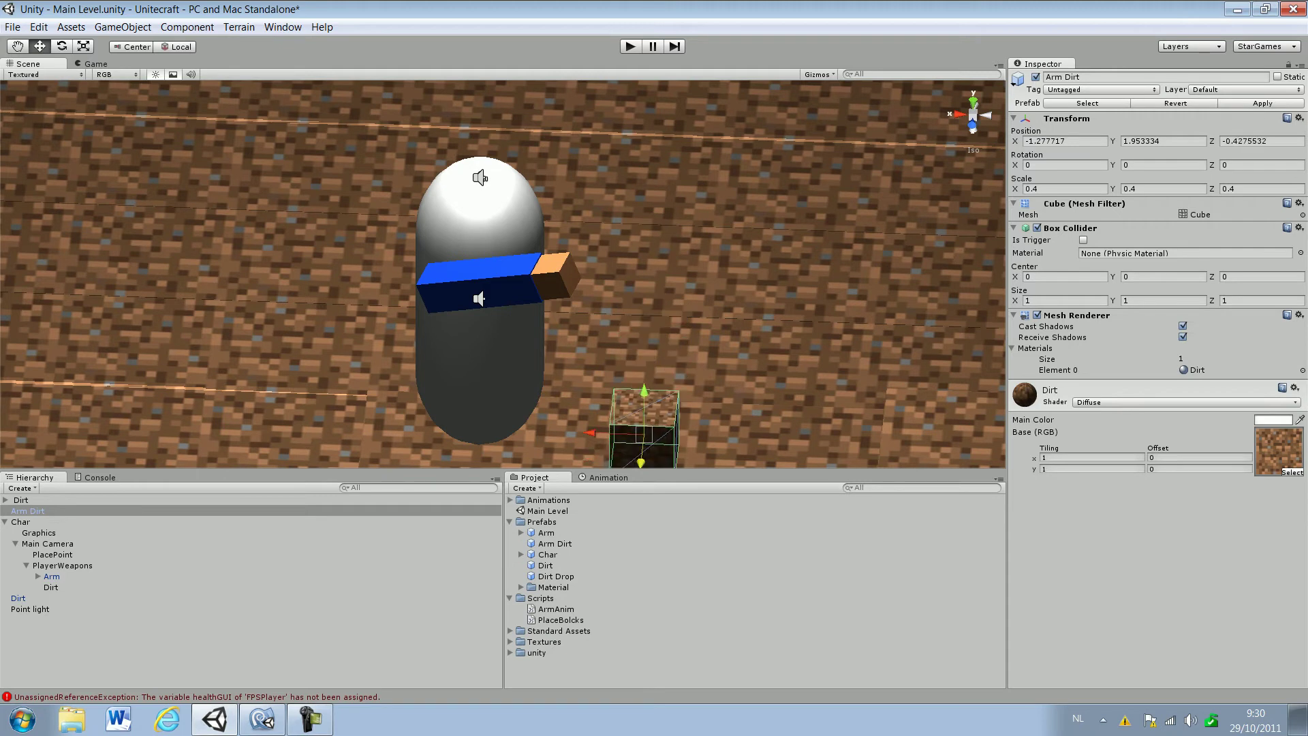
scroll(503, 274, down, 4)
drag(567, 407, 509, 405)
drag(563, 363, 245, 210)
drag(519, 302, 436, 306)
click(62, 46)
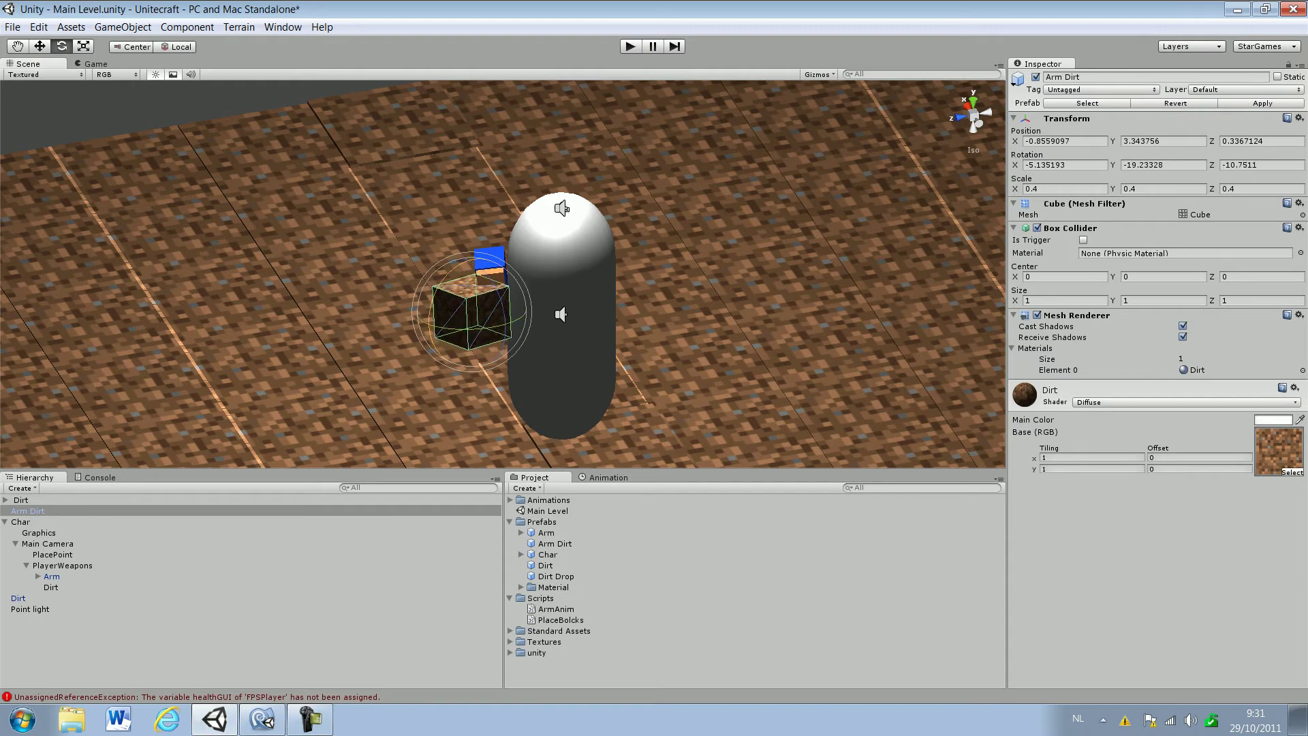
click(95, 63)
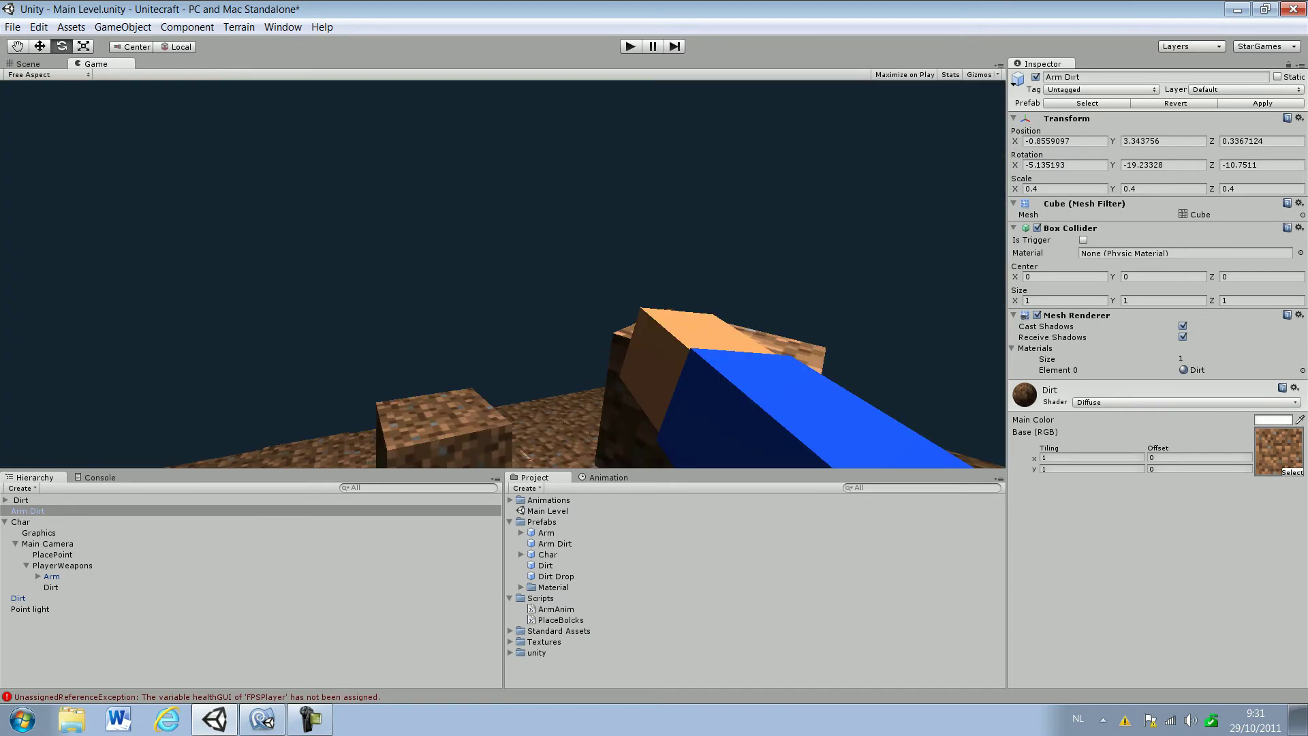
key(ctrl+1)
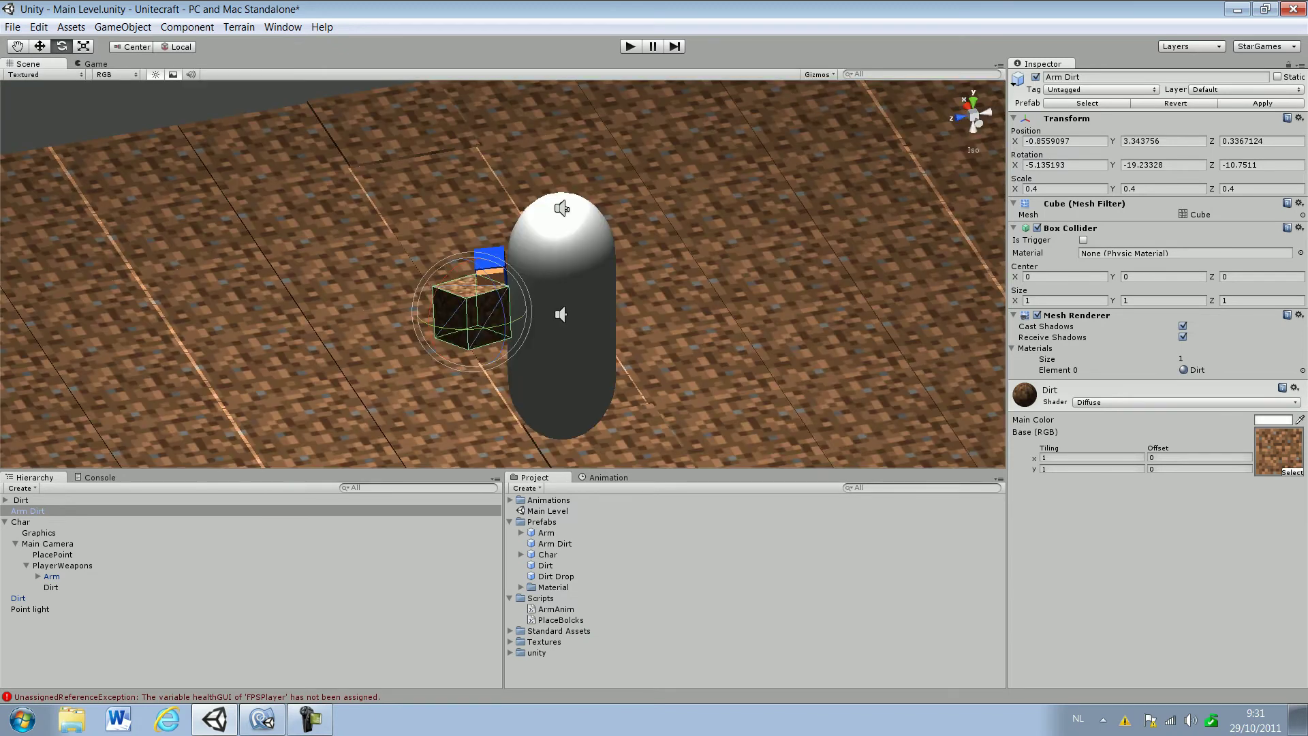
Step: Shift the Arm Dirt cube onto the hand at about X -0.62, Y 3.45, Z 0.08 and check the Game view
key(w)
mouse_move(441, 301)
mouse_down()
mouse_move(453, 290)
mouse_move(453, 310)
mouse_up()
drag(494, 254, 493, 233)
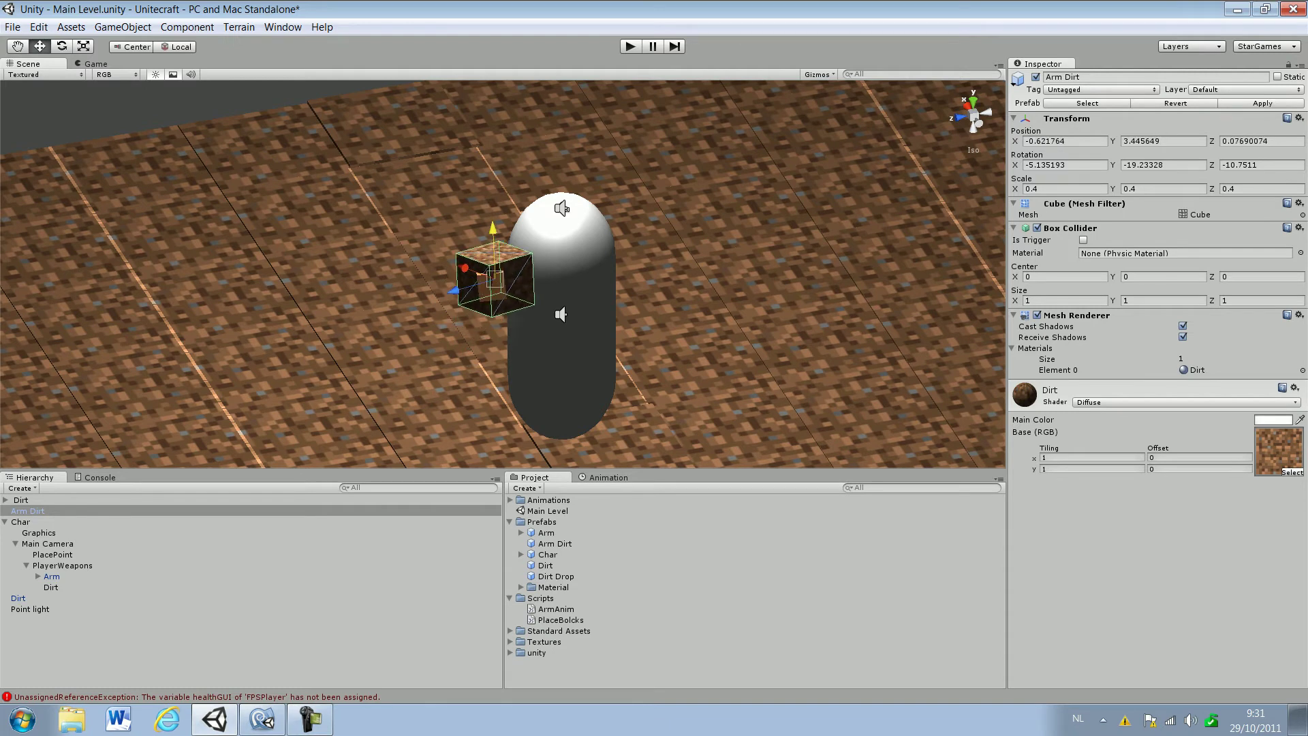
click(96, 64)
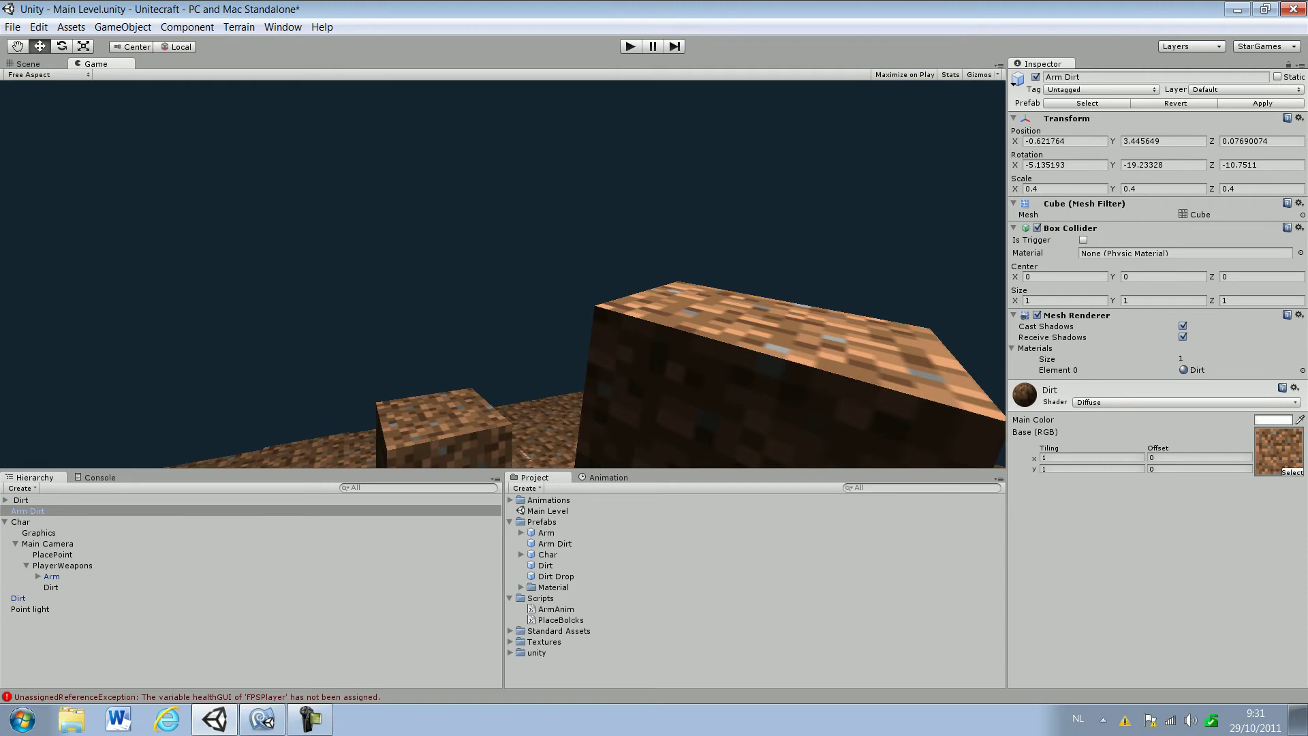
key(ctrl+1)
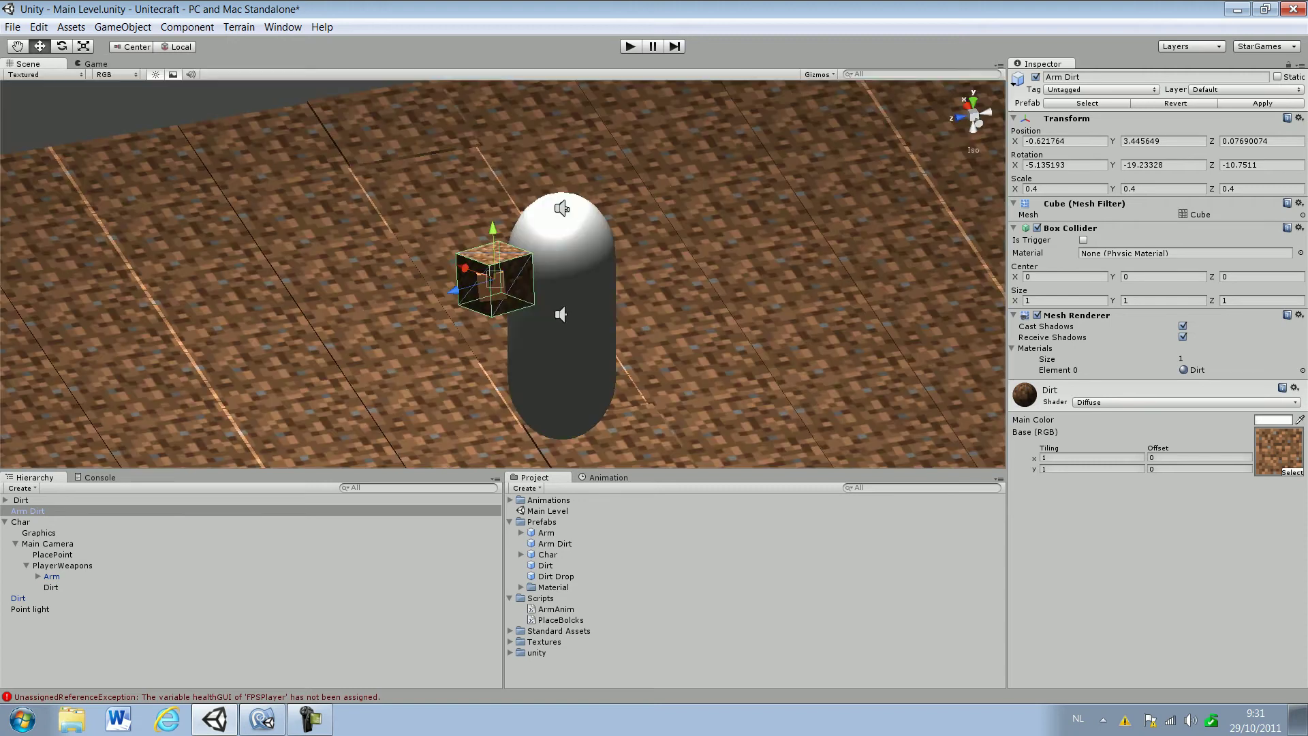
Step: Fine-tune the Arm Dirt cube's position on the arm to about X -0.61, Y 3.44, Z 0.16, checking it from the player's camera
drag(465, 268, 456, 265)
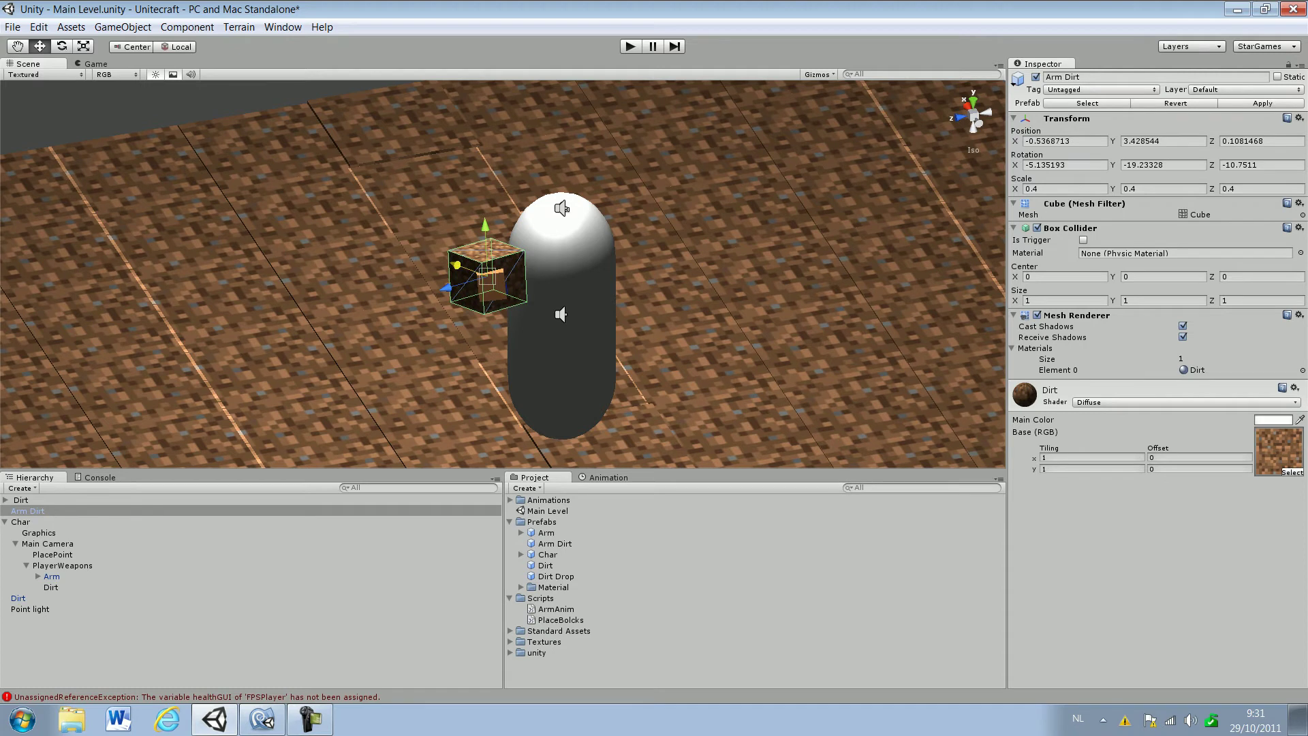
key(ctrl+2)
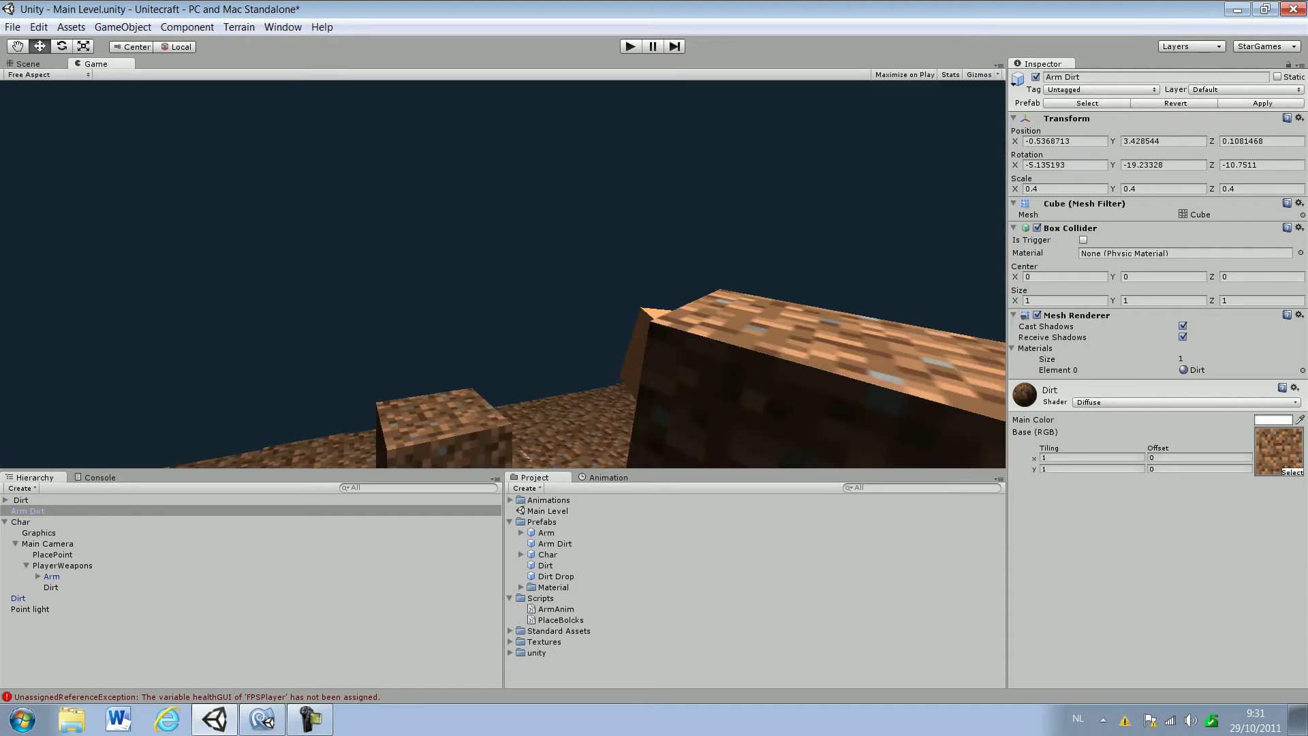
key(ctrl+1)
right_drag(436, 273, 681, 276)
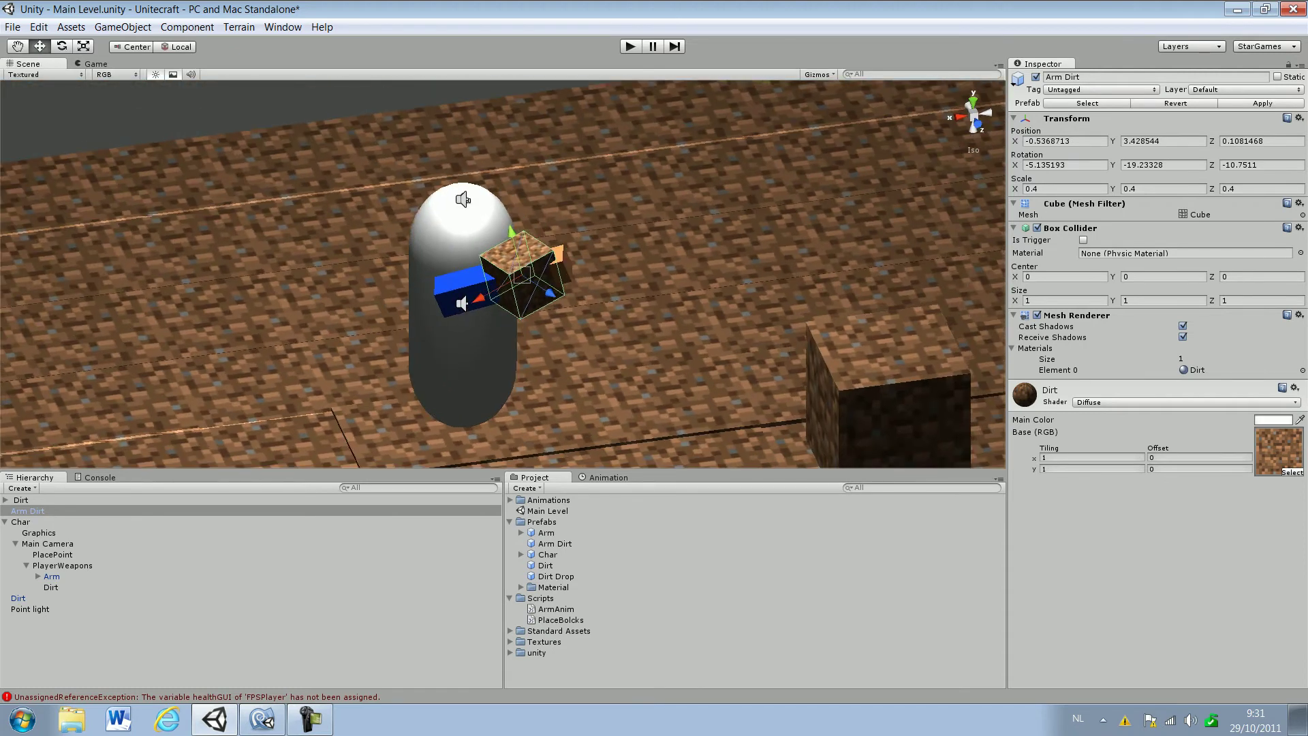
drag(479, 297, 561, 293)
key(ctrl+2)
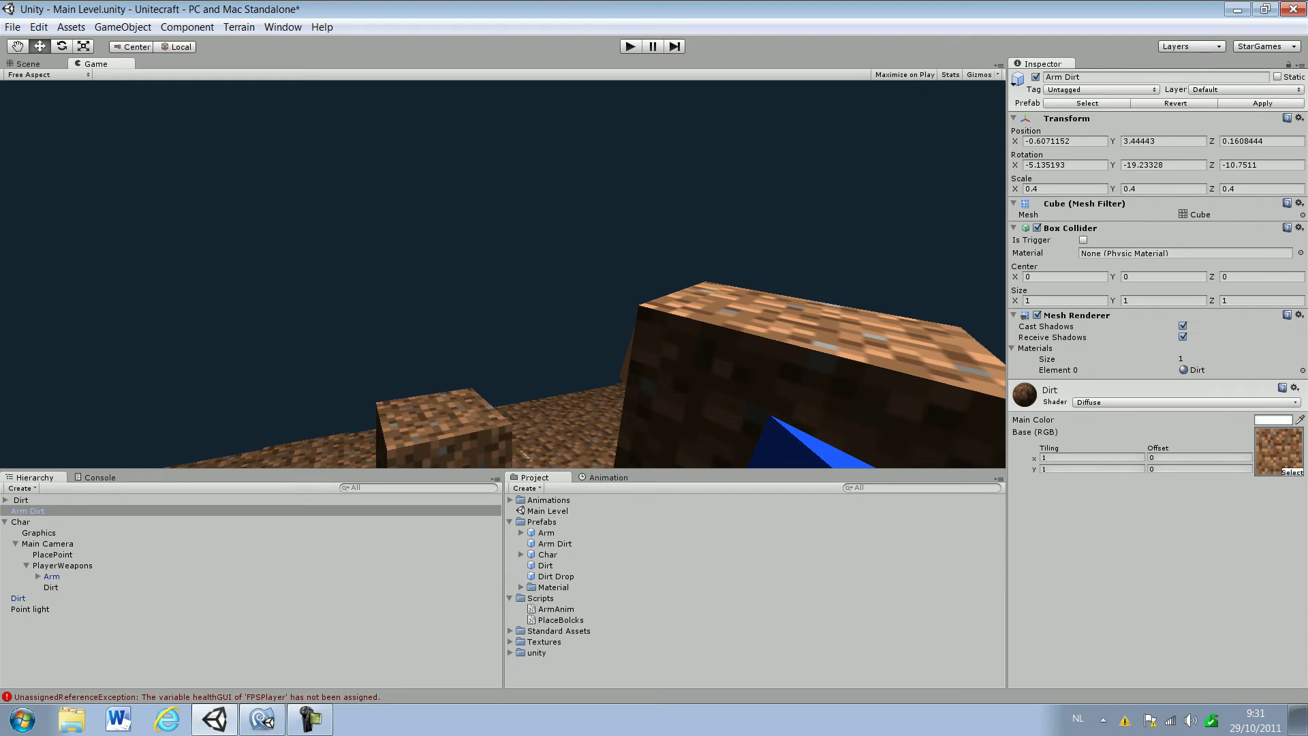
Step: Parent the Arm Dirt cube to the Dirt object under PlayerWeapons and run the game to test it
drag(27, 511, 51, 587)
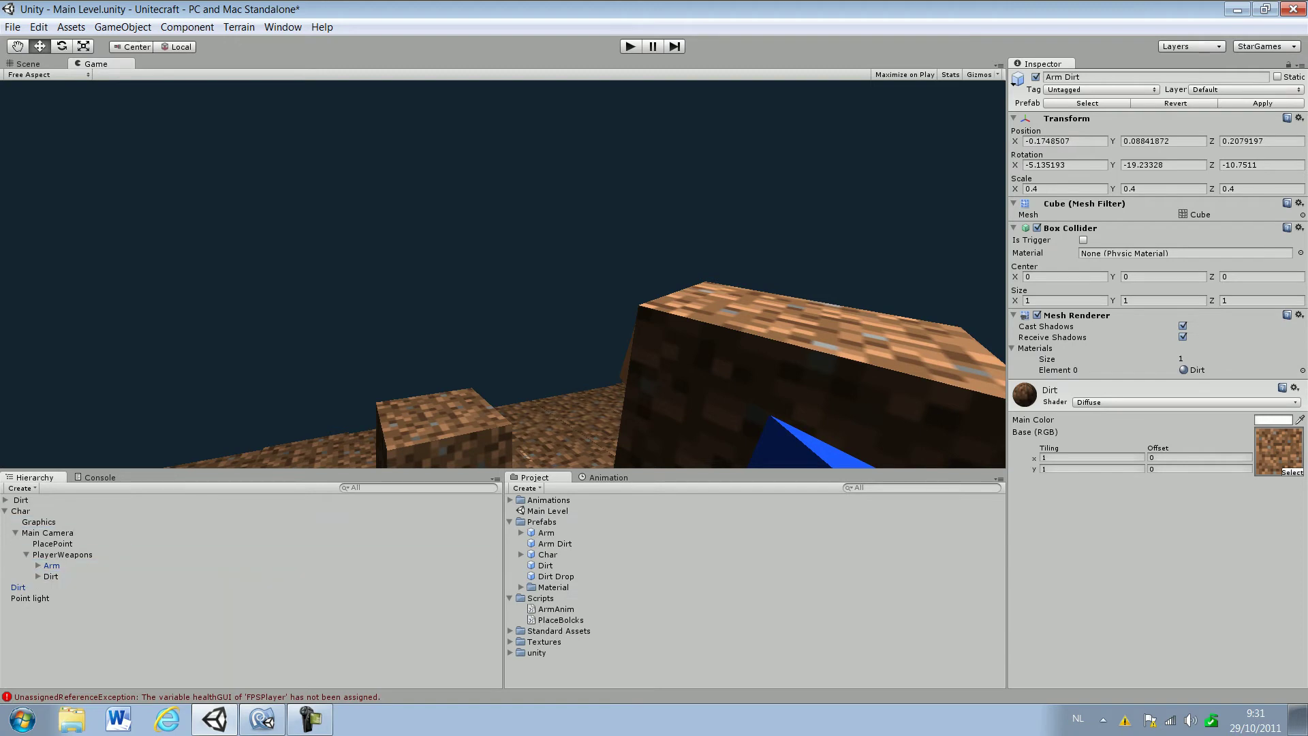
key(ctrl+p)
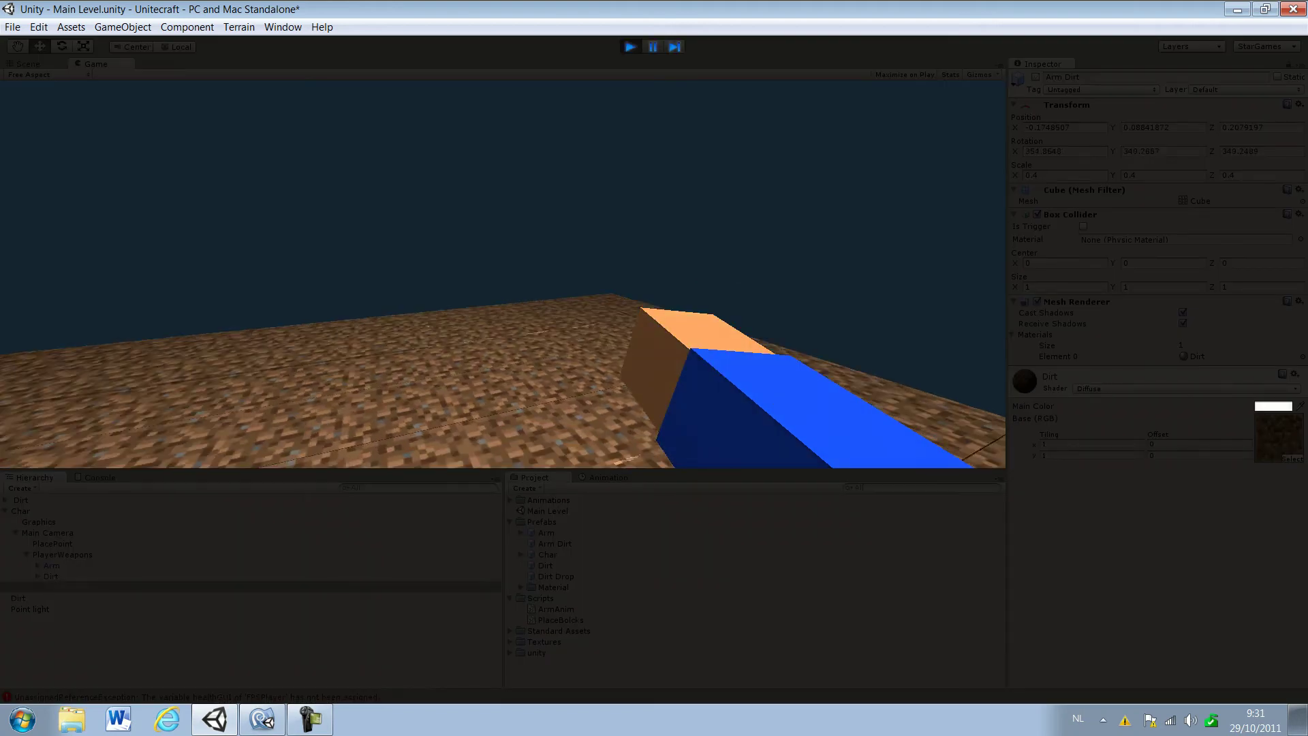
Step: Switch to the dirt weapon in the running game, and remove the Place Bolcks script from the Char object
key(2)
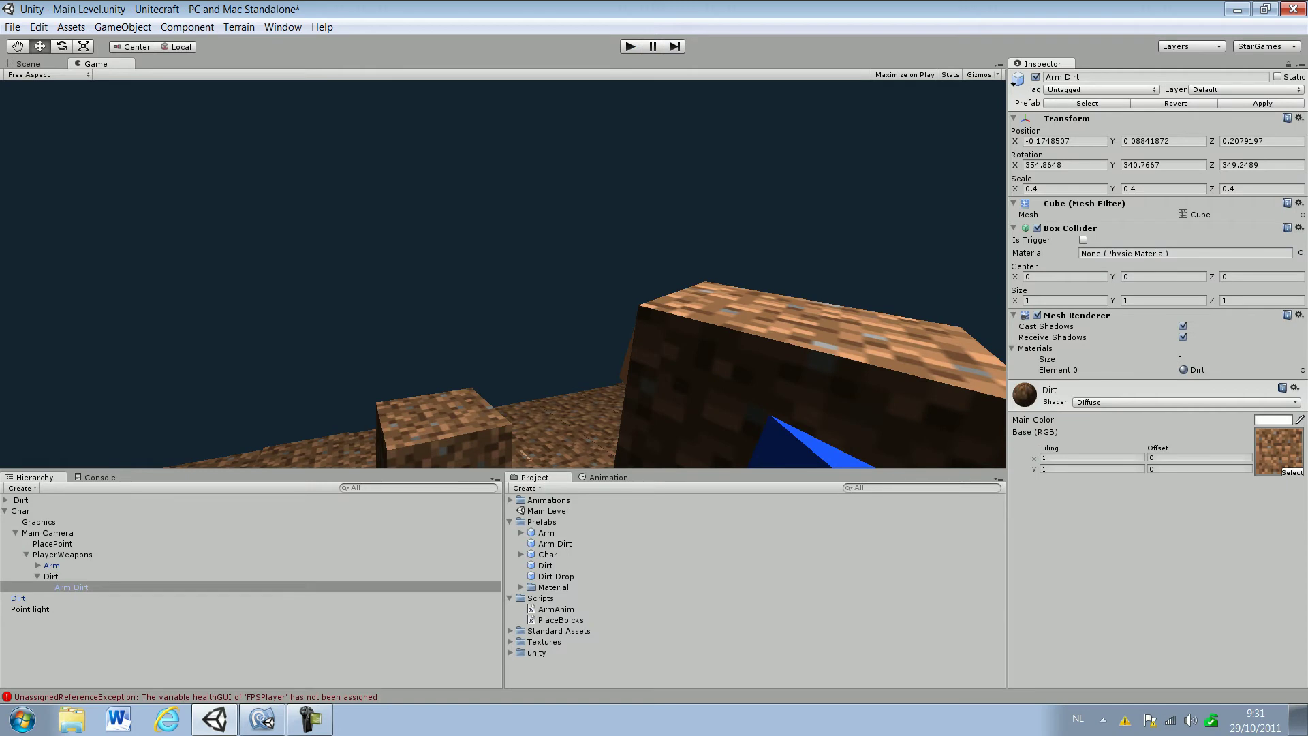
click(20, 511)
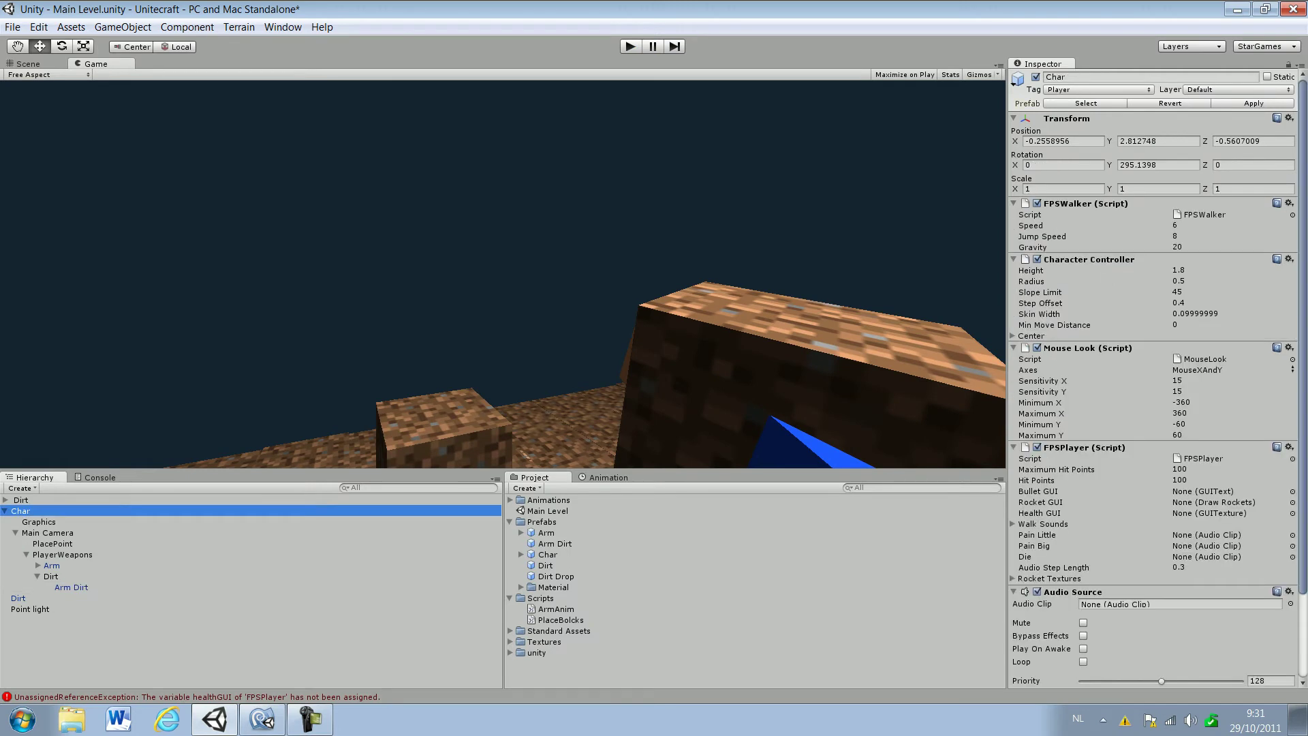
scroll(1153, 374, down, 3)
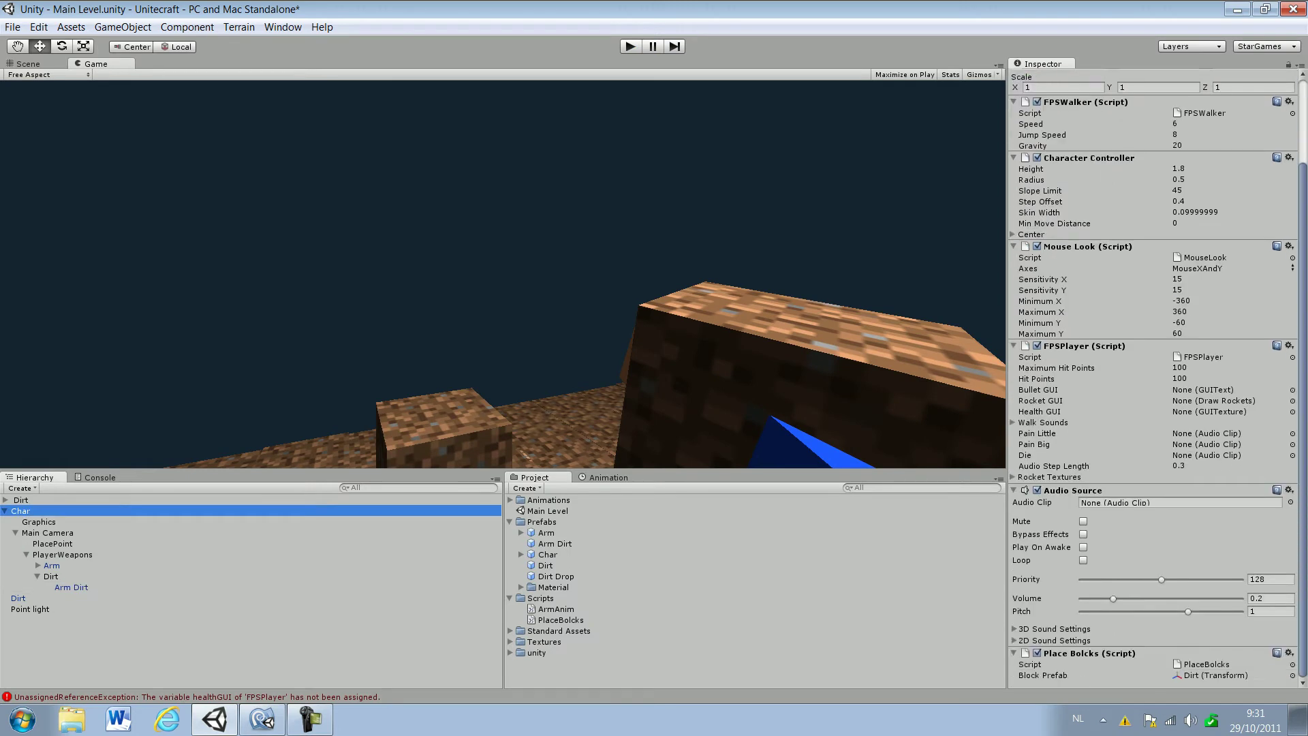
right_click(1100, 653)
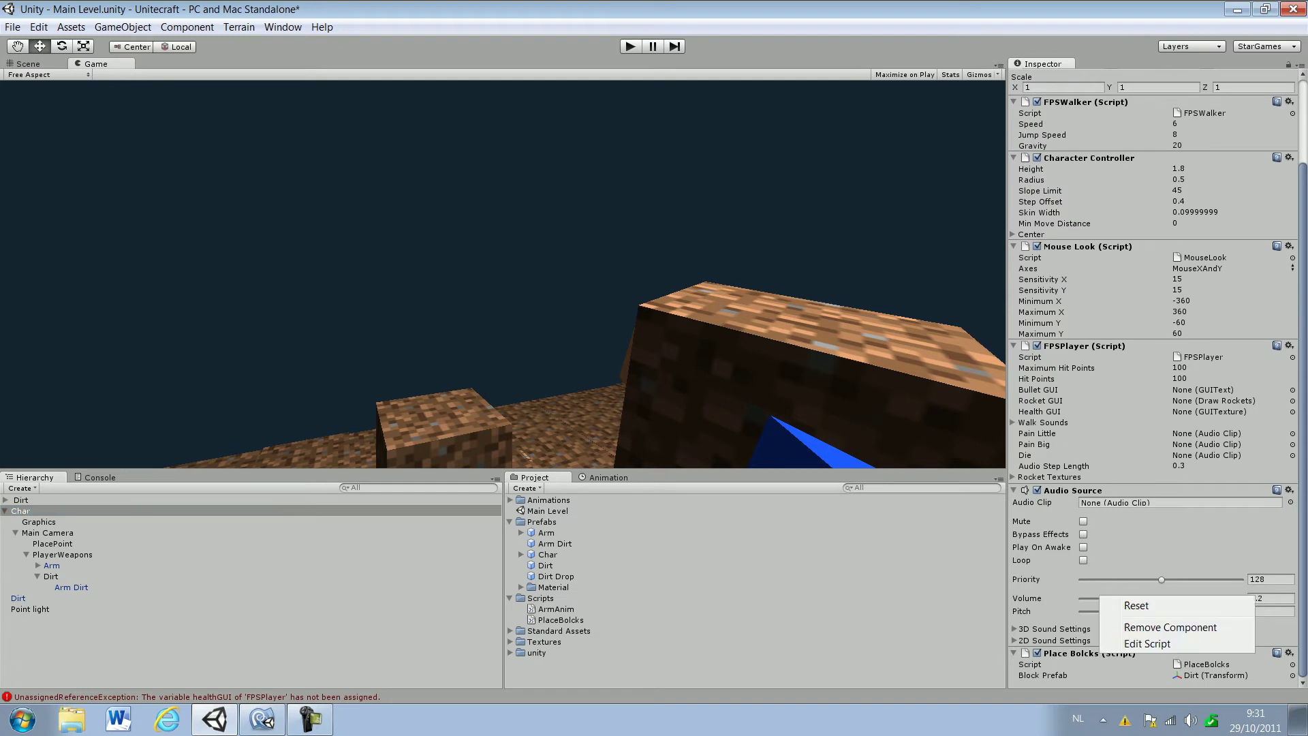
click(1170, 627)
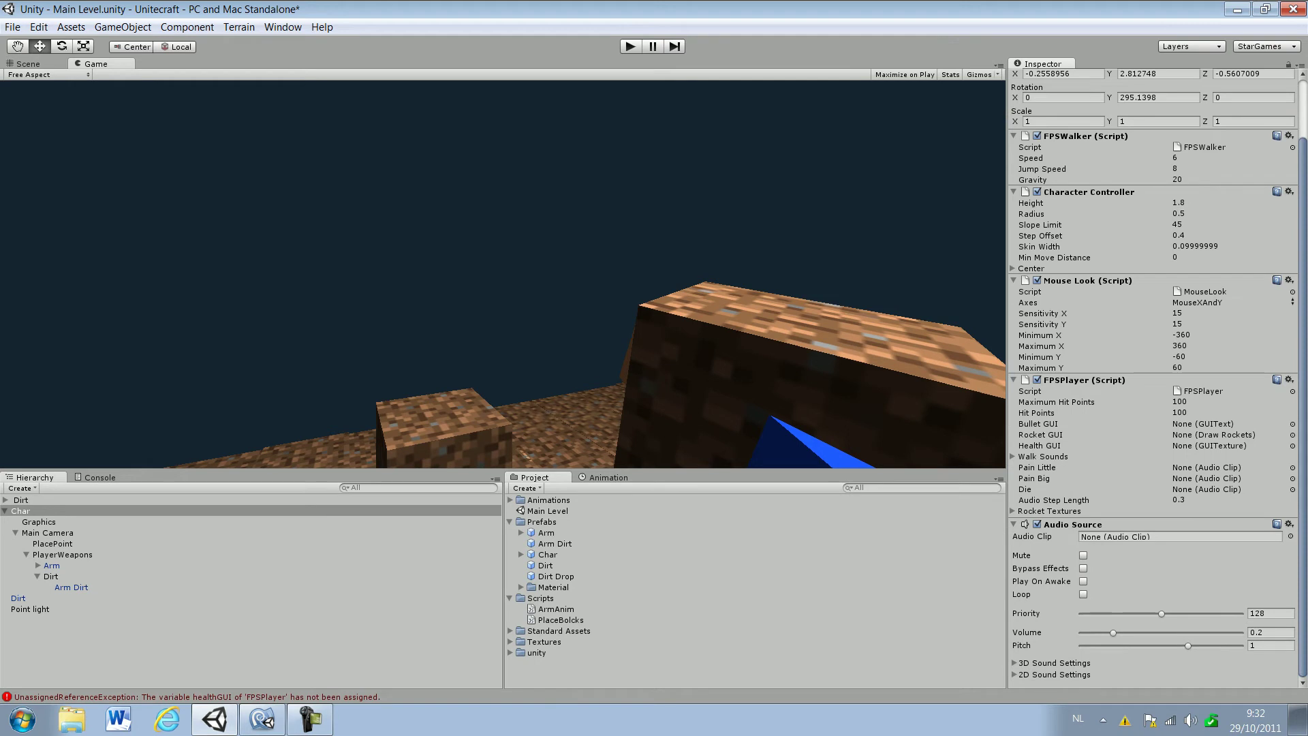
Step: Add the PlaceBolcks script to the Dirt object under PlayerWeapons and assign the Dirt prefab as its Block Prefab
click(51, 576)
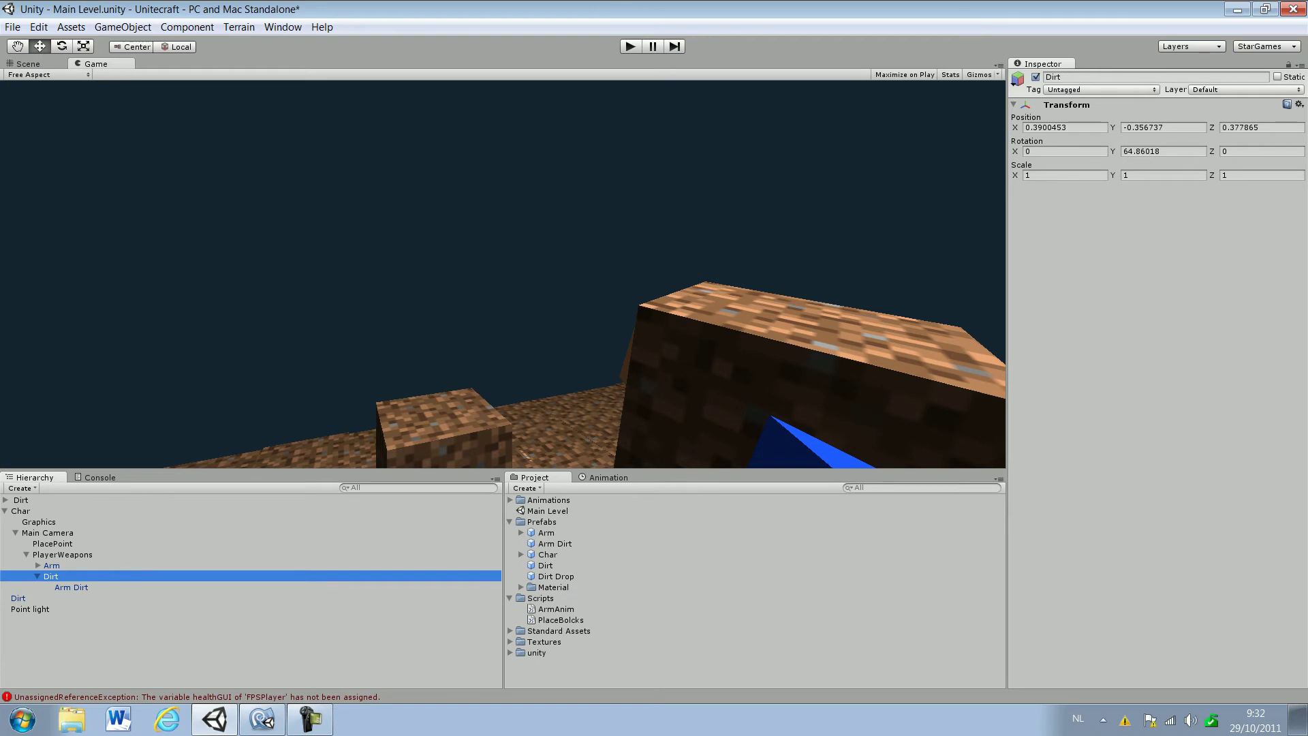
drag(560, 620, 51, 576)
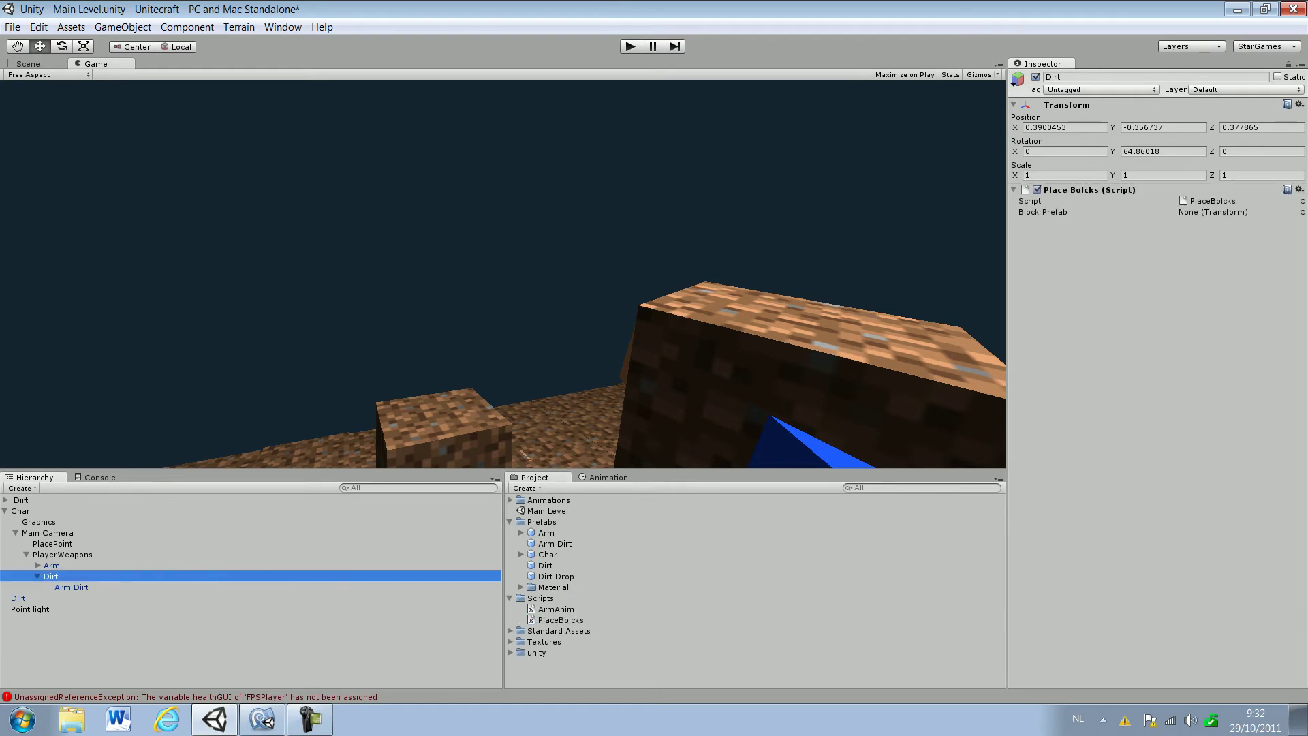
drag(546, 565, 1219, 212)
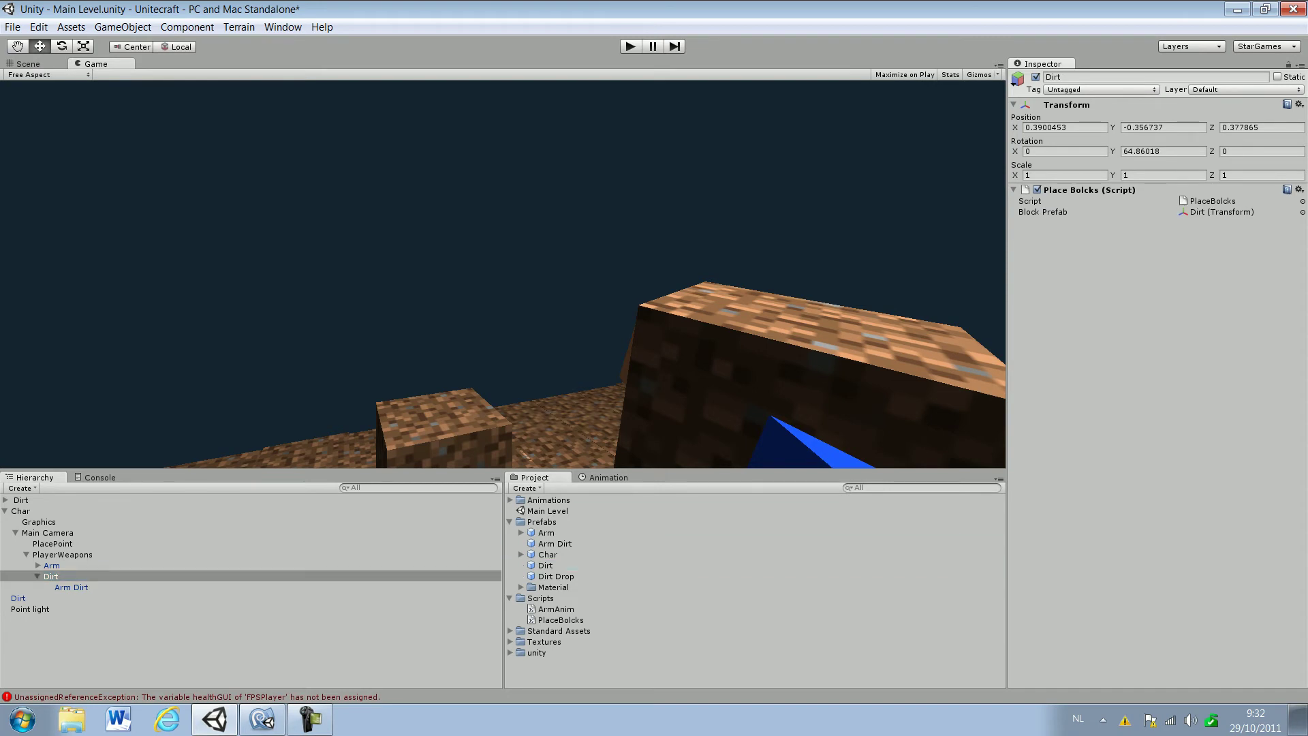
Step: Run the game, break a block with the arm, and place several blocks with the dirt weapon
key(ctrl+p)
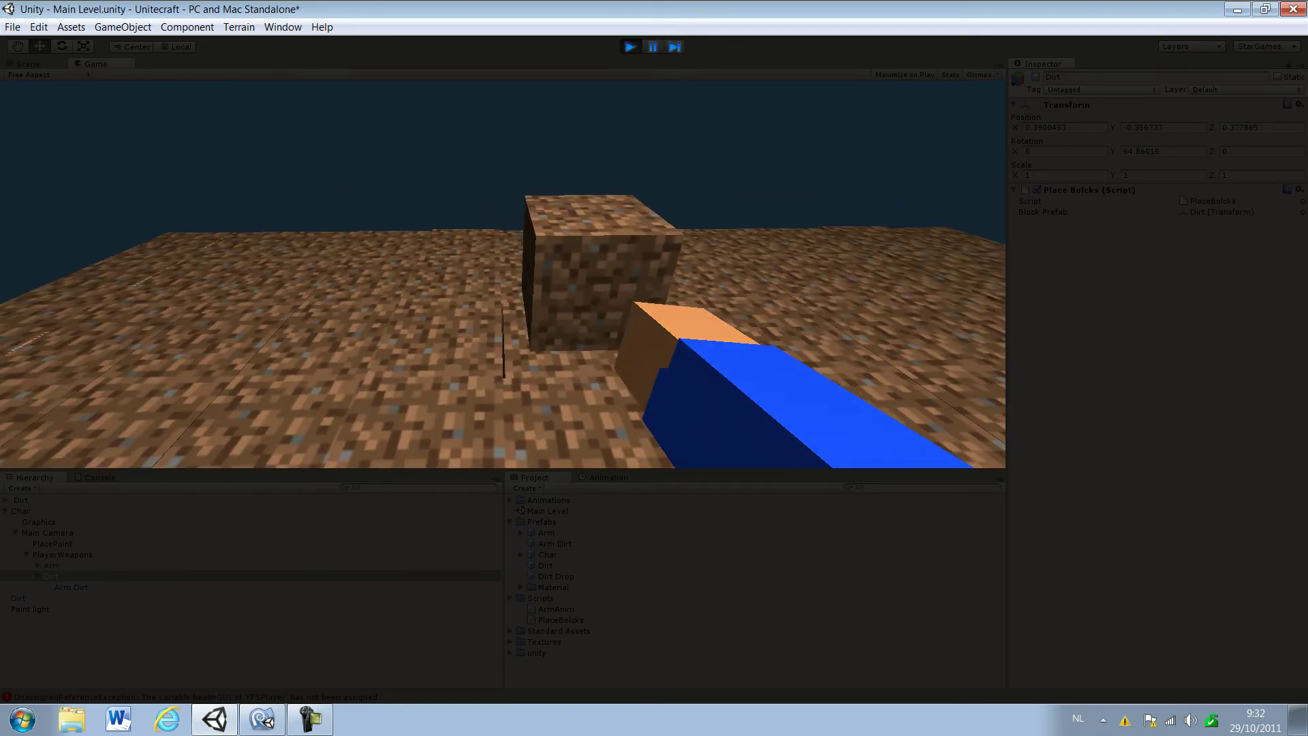
click(503, 274)
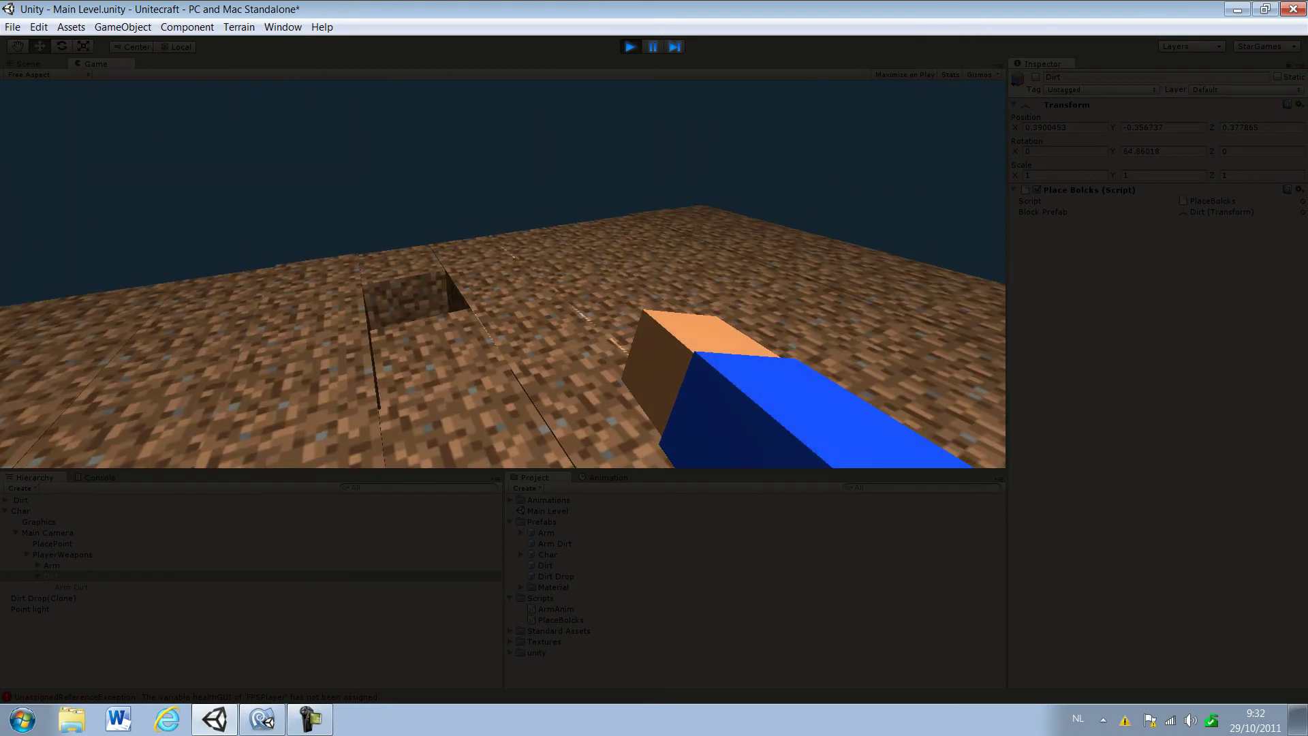
key(2)
click(503, 274)
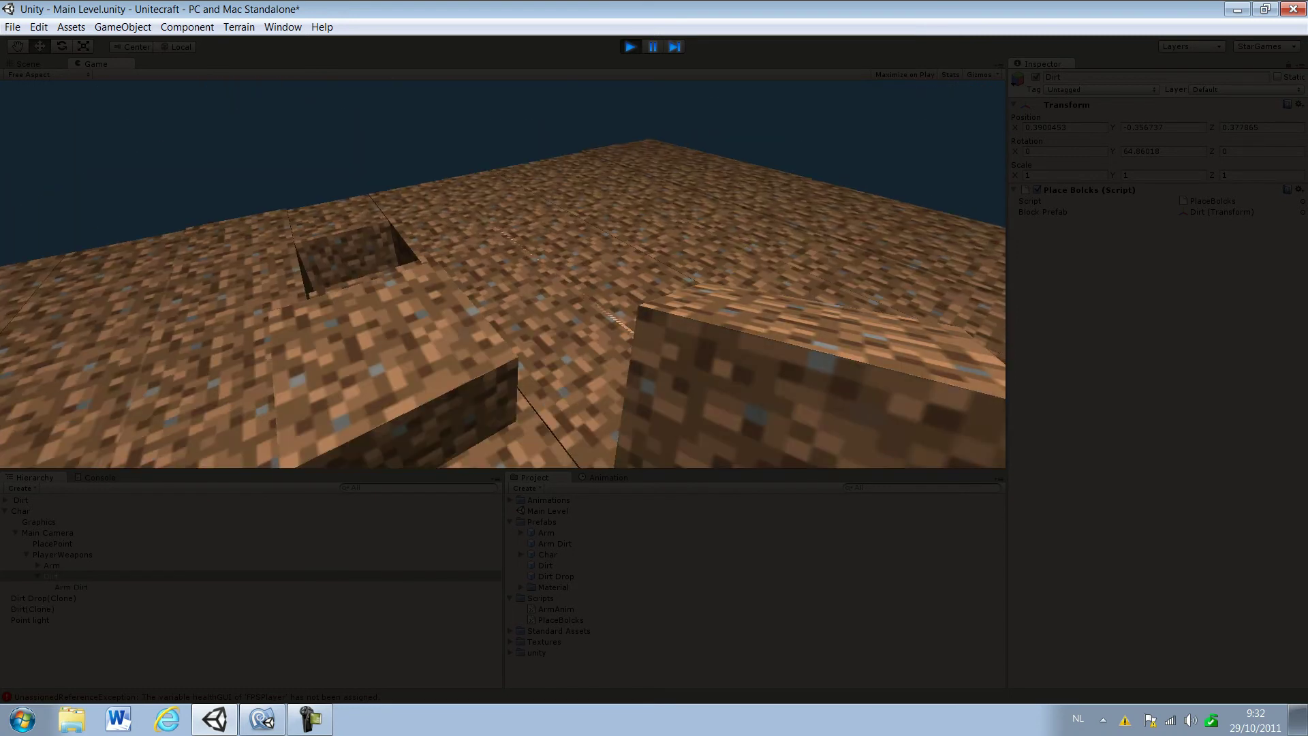
click(503, 274)
click(503, 274)
click(503, 274)
click(503, 274)
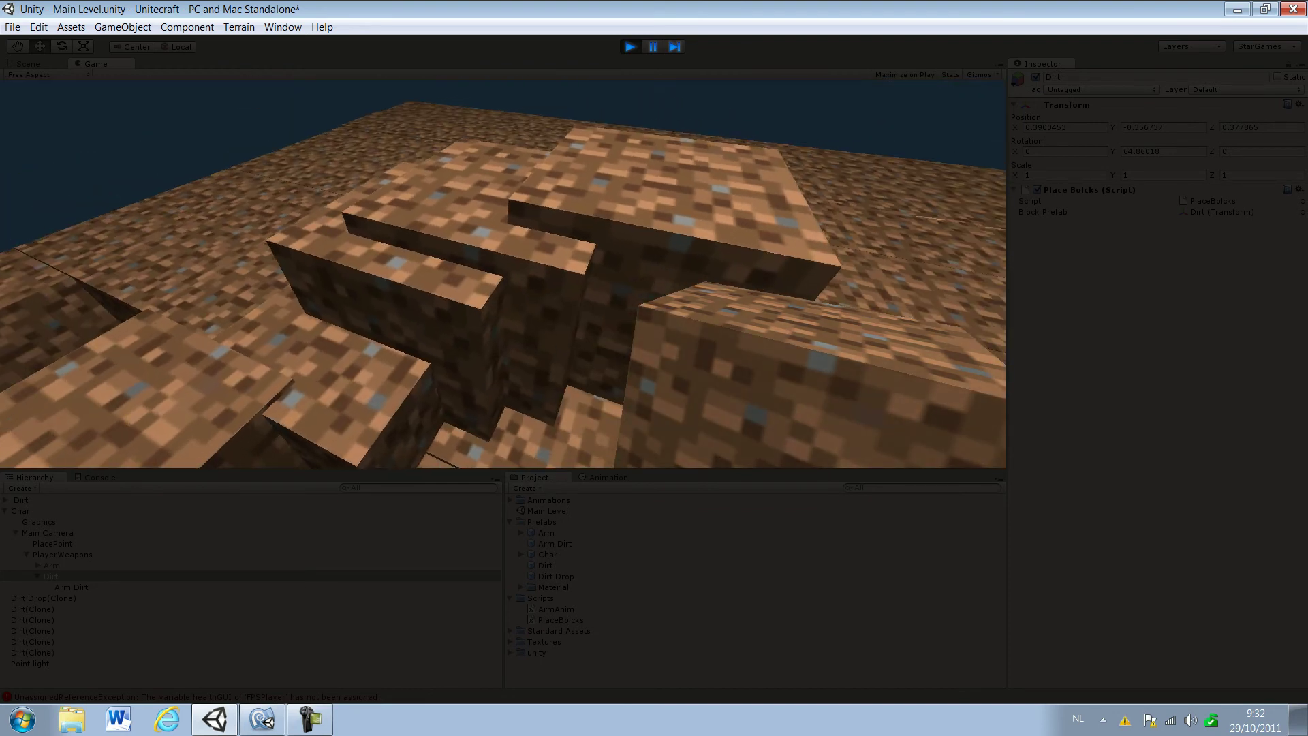
Step: Switch back to the arm, break some of the dirt blocks, and stop the game
key(1)
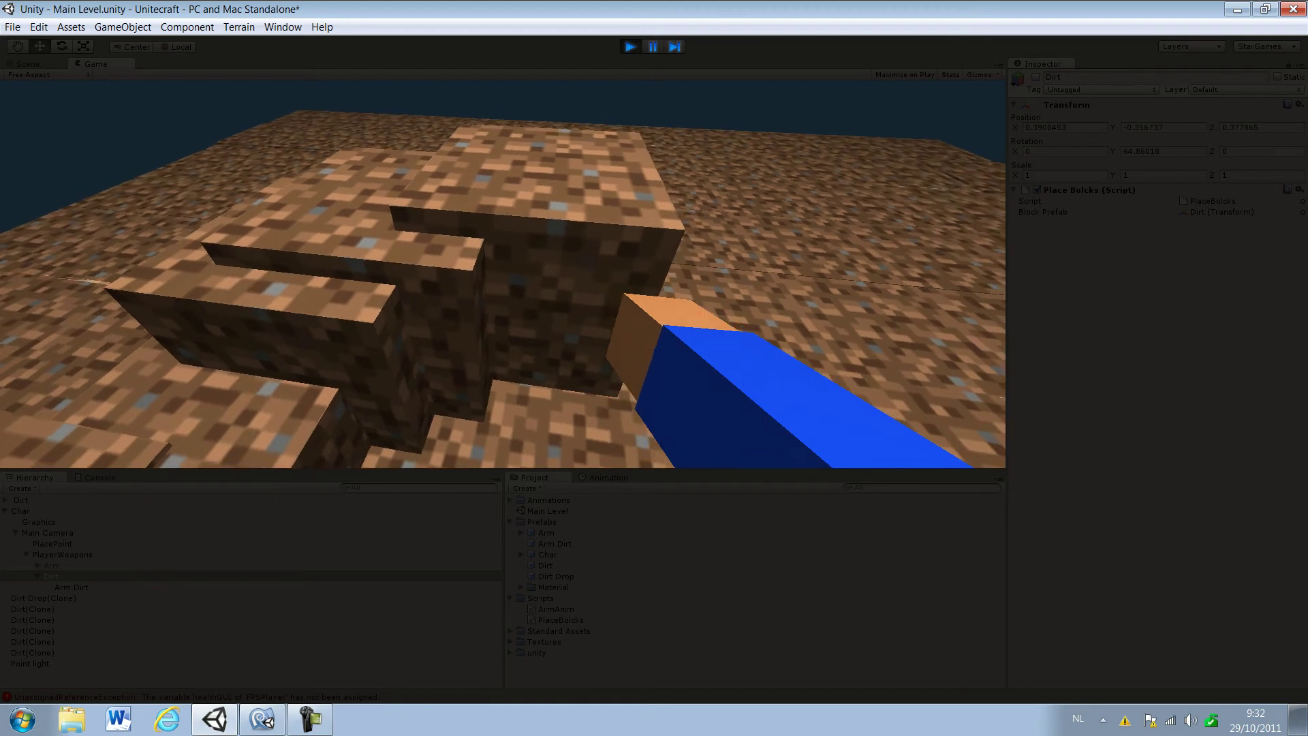
click(502, 274)
click(503, 274)
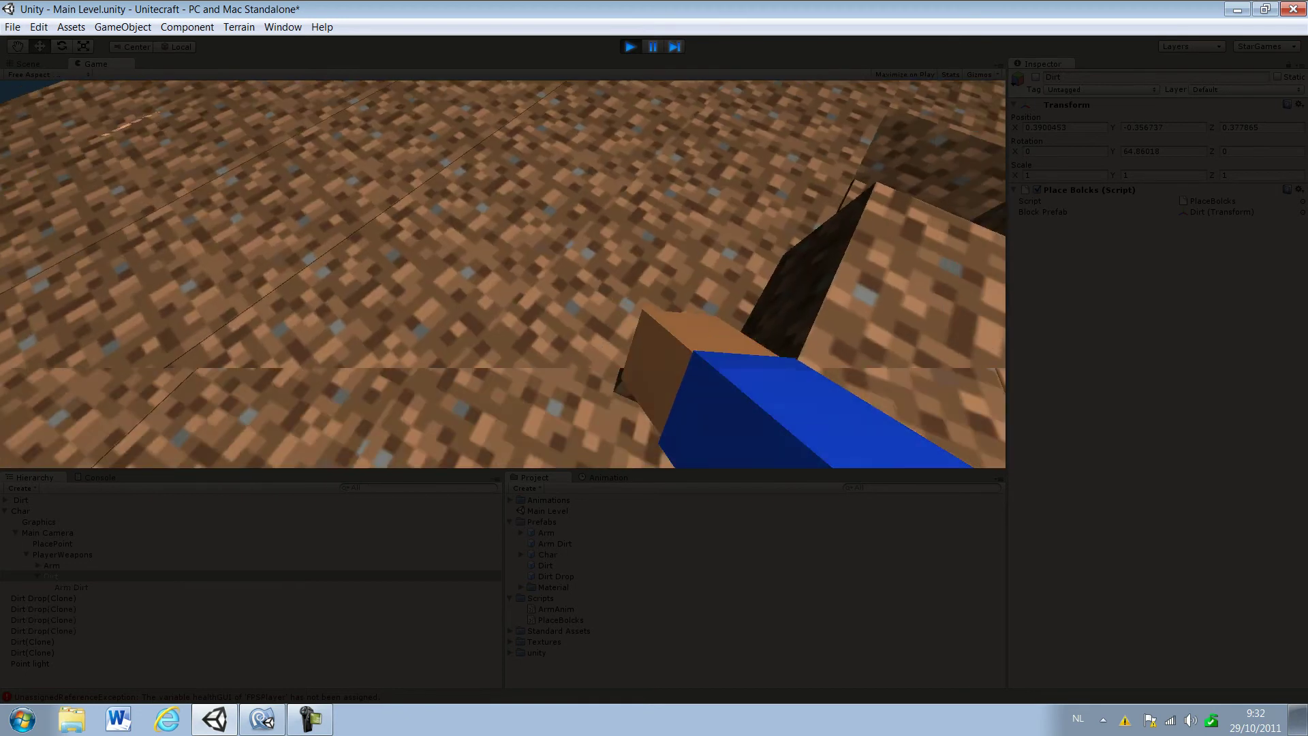
key(ctrl+p)
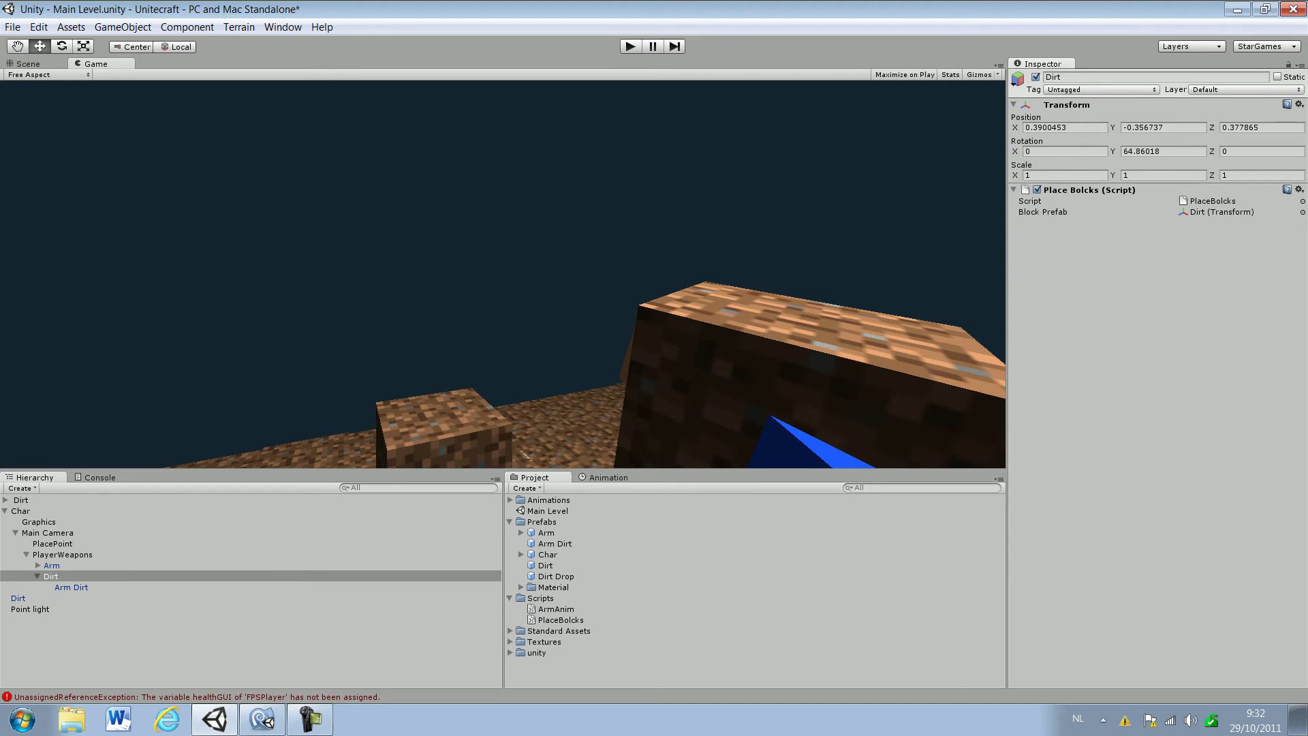
Step: Duplicate the machineGun object under Arm and parent the copy to the Dirt object under PlayerWeapons
click(51, 565)
click(101, 64)
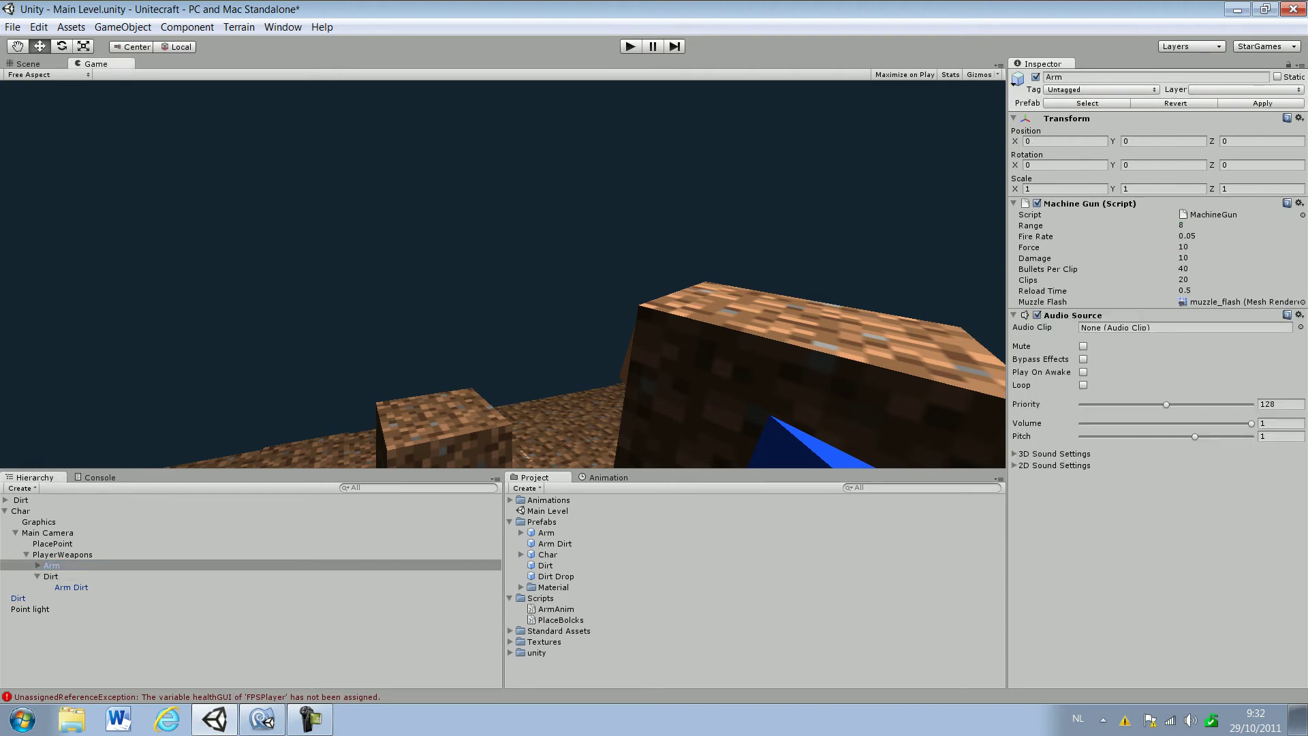
click(37, 565)
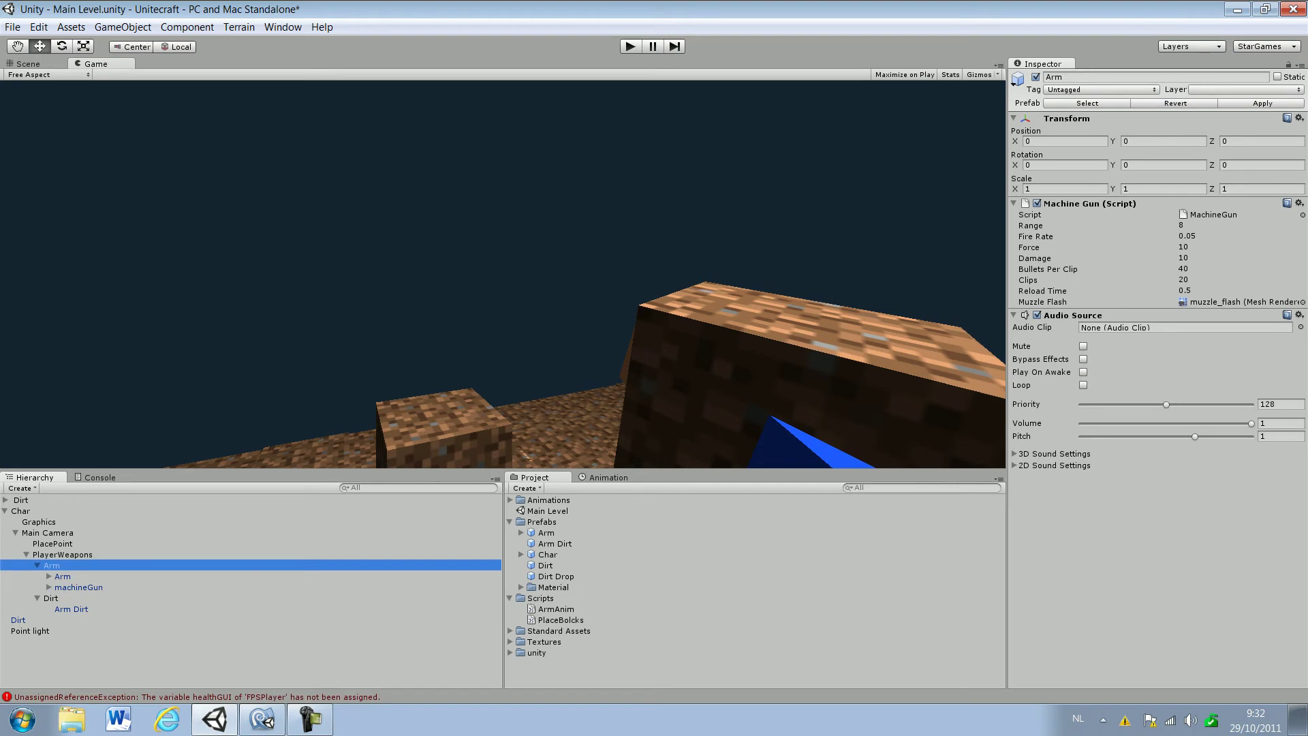
click(49, 587)
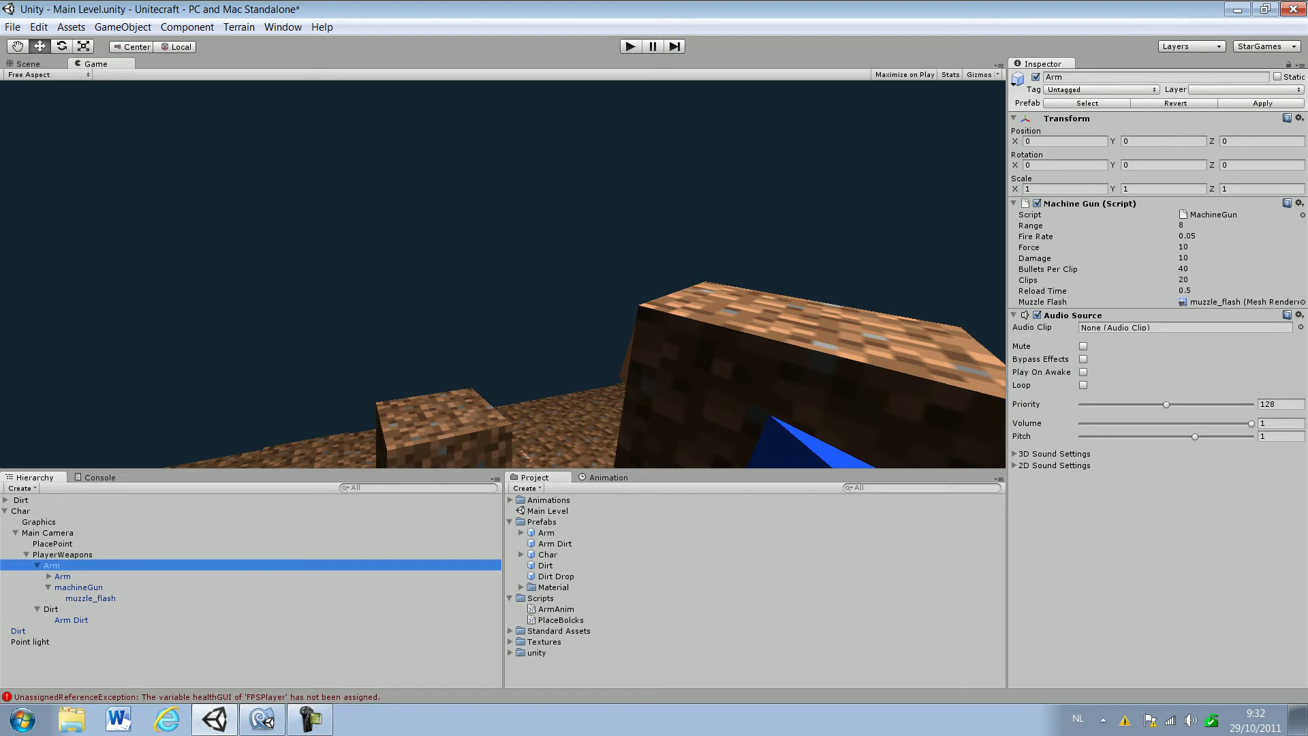
click(48, 587)
click(78, 587)
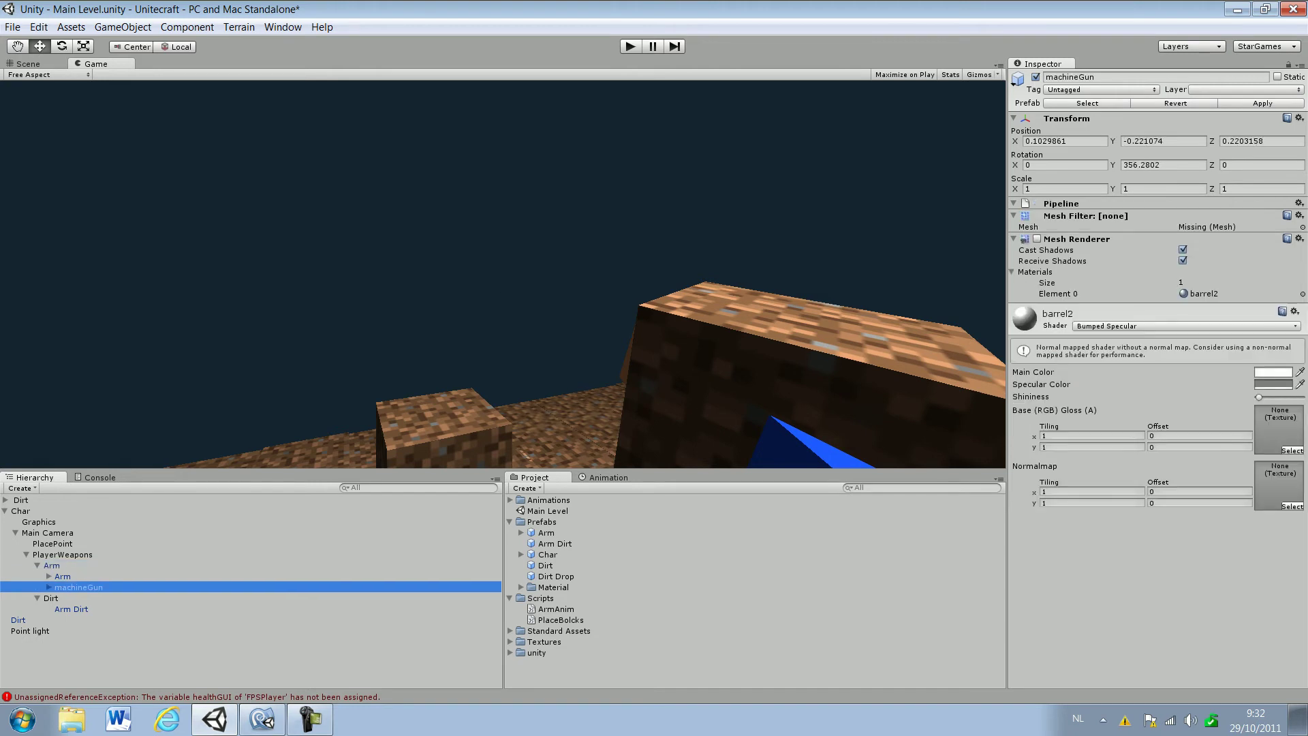
key(Delete)
key(Return)
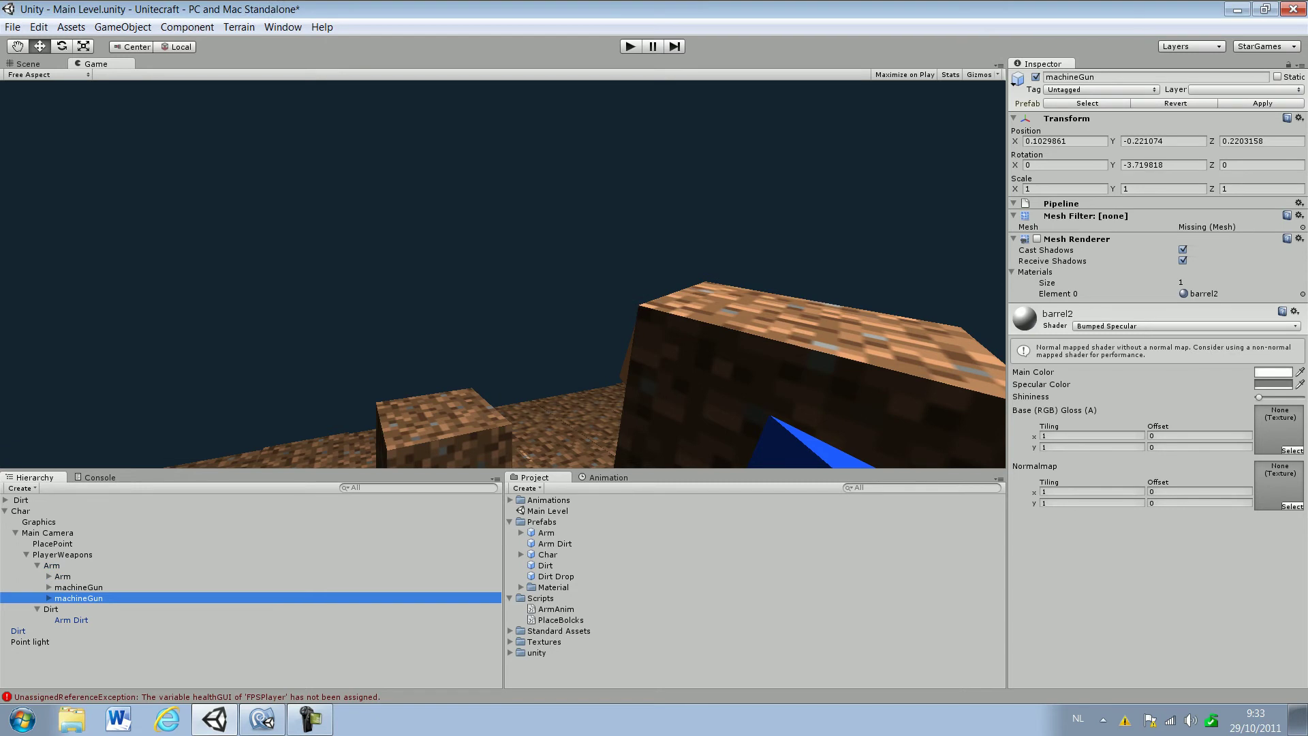
mouse_move(78, 598)
mouse_down()
mouse_move(72, 620)
mouse_move(72, 609)
mouse_up()
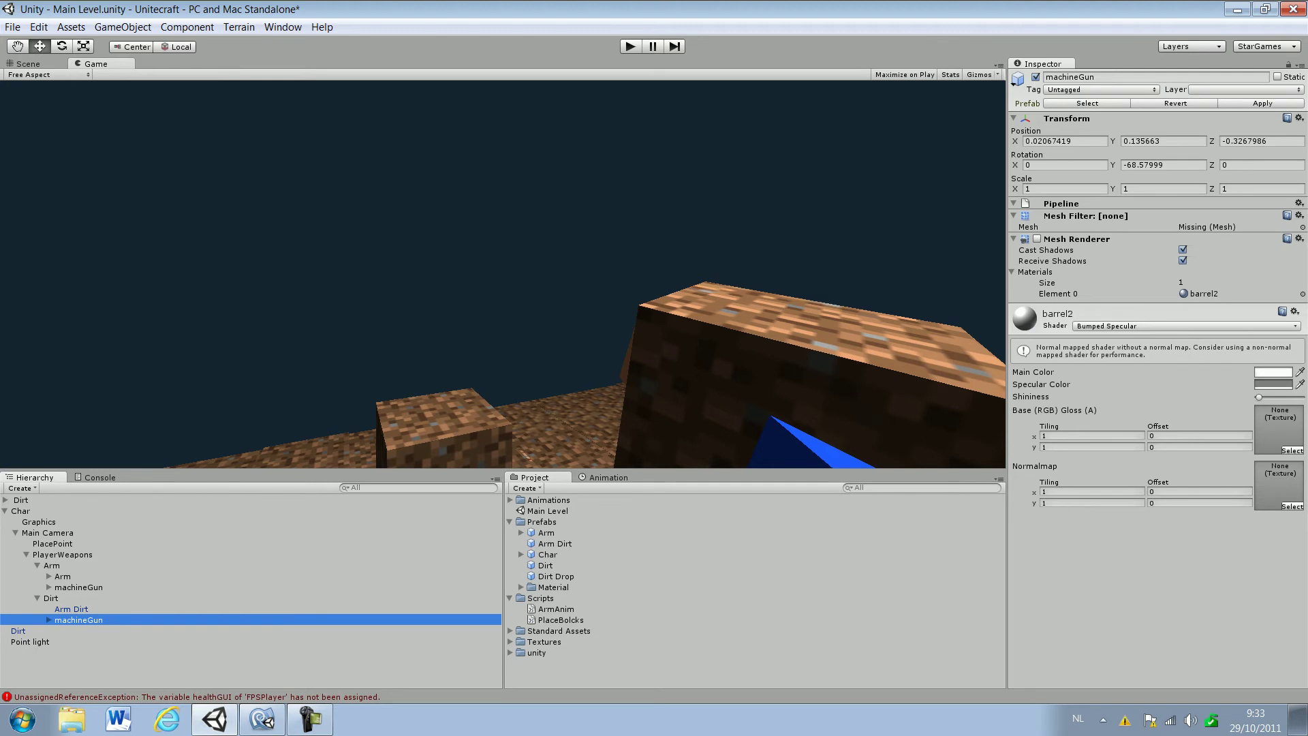
Step: Compare the Arm and Dirt weapon objects, and add the MachineGun script from the WeaponScripts folder to Dirt
click(72, 609)
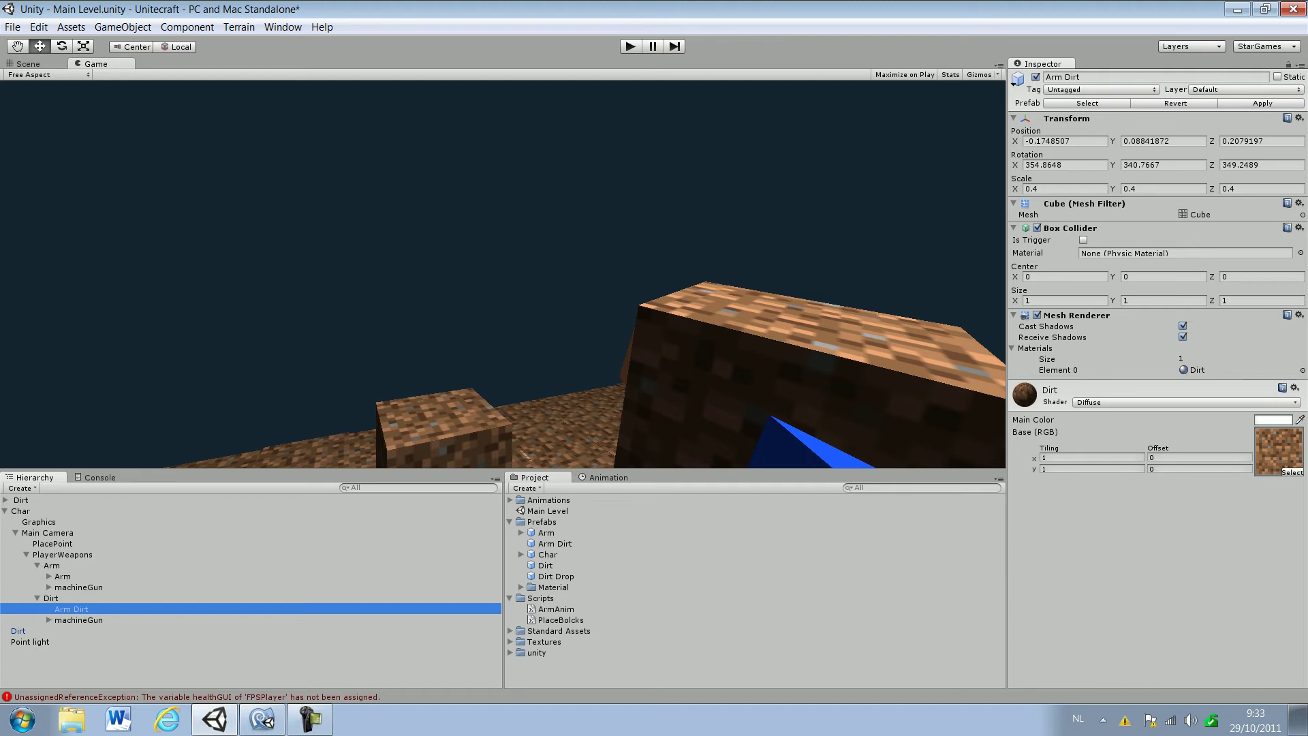
click(78, 619)
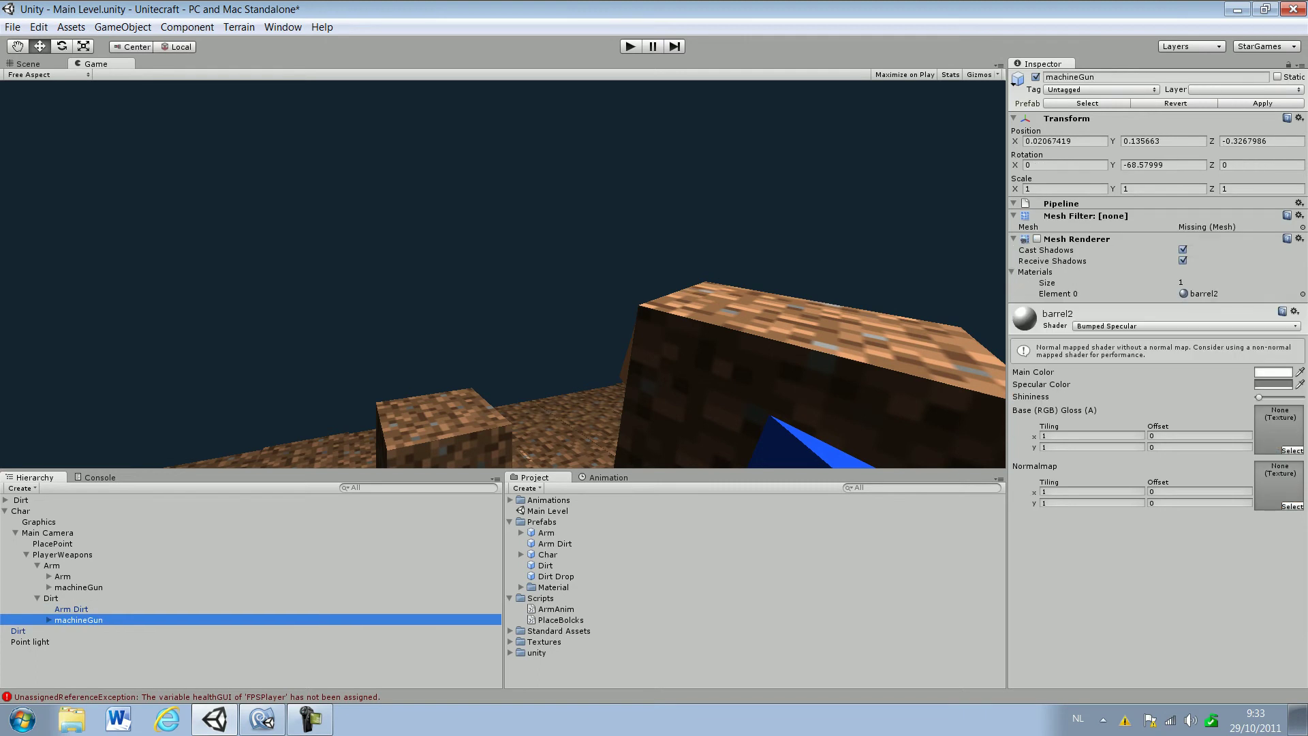
click(63, 554)
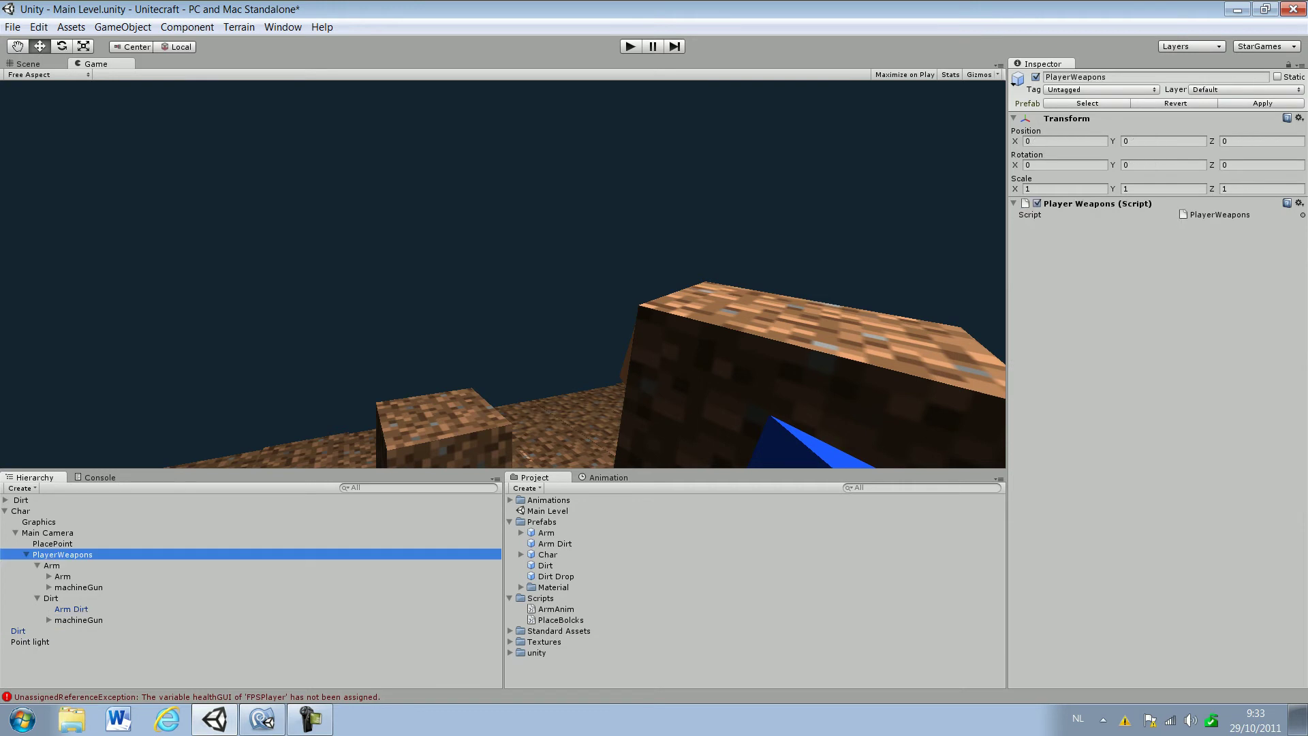
click(51, 565)
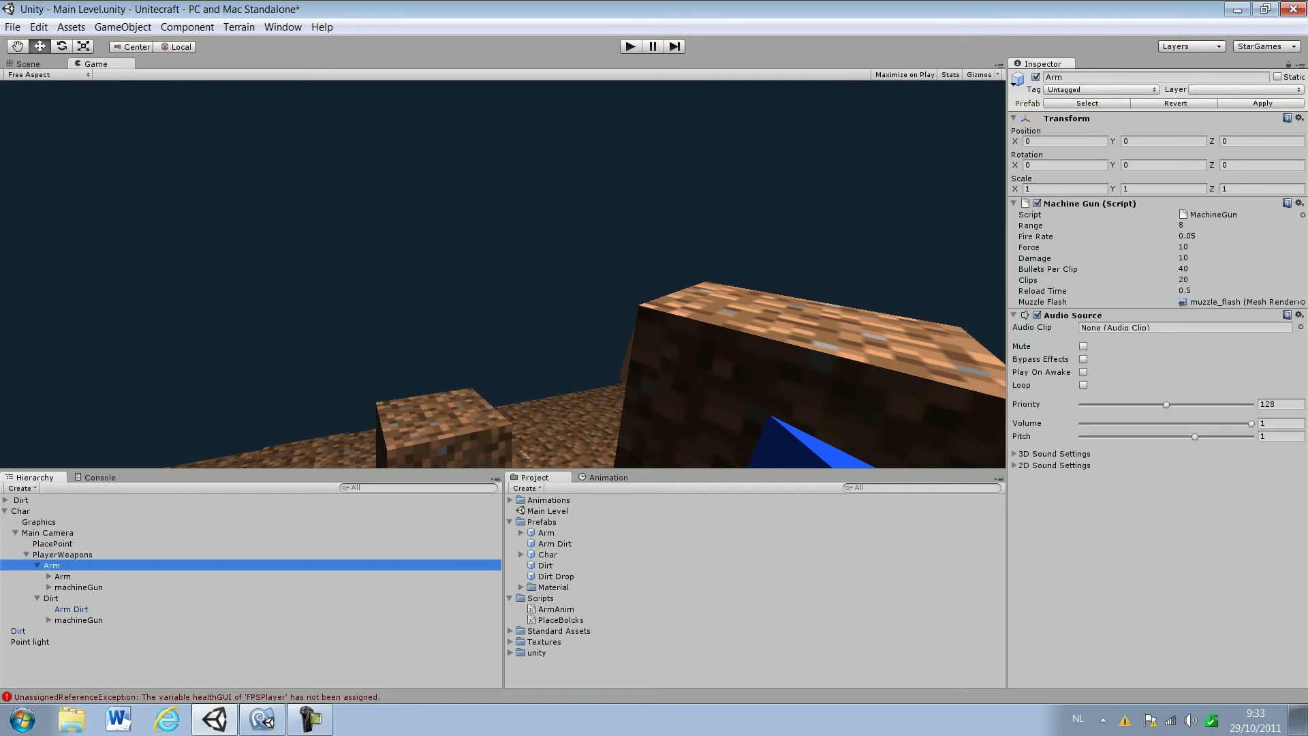
click(51, 598)
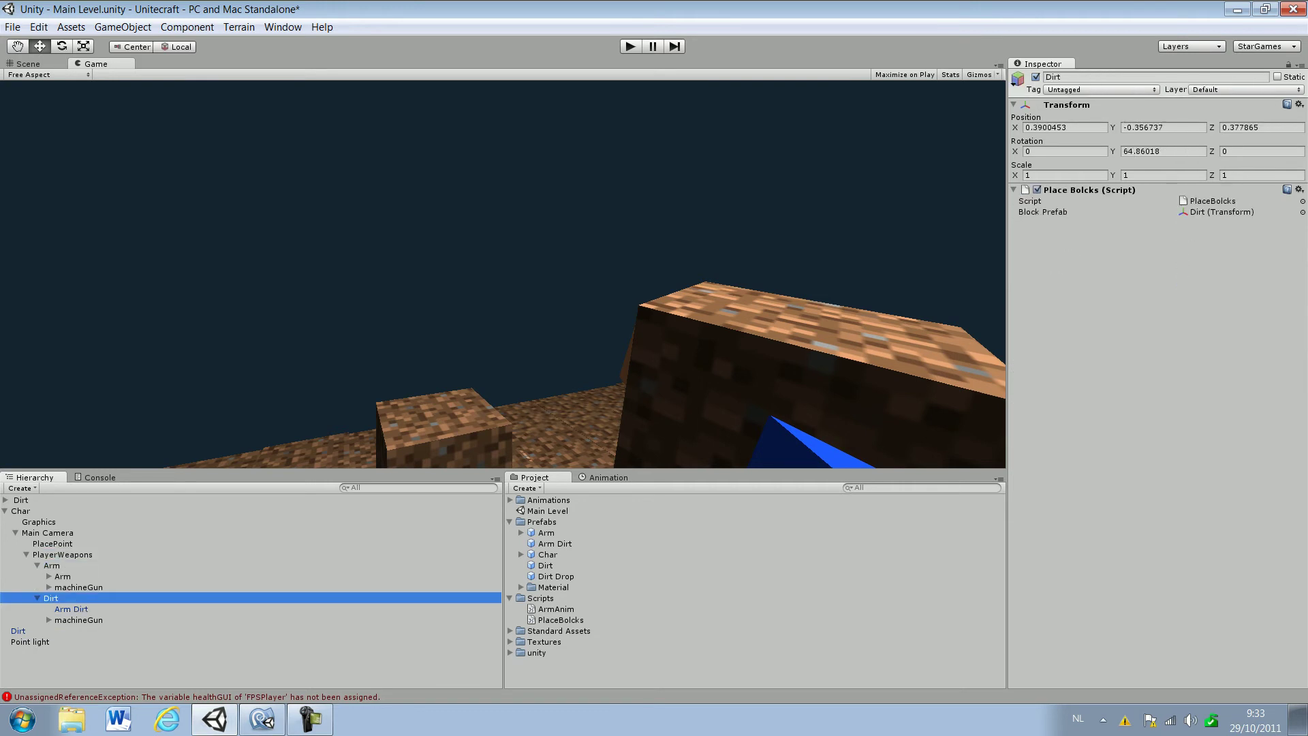
click(510, 653)
scroll(579, 613, down, 5)
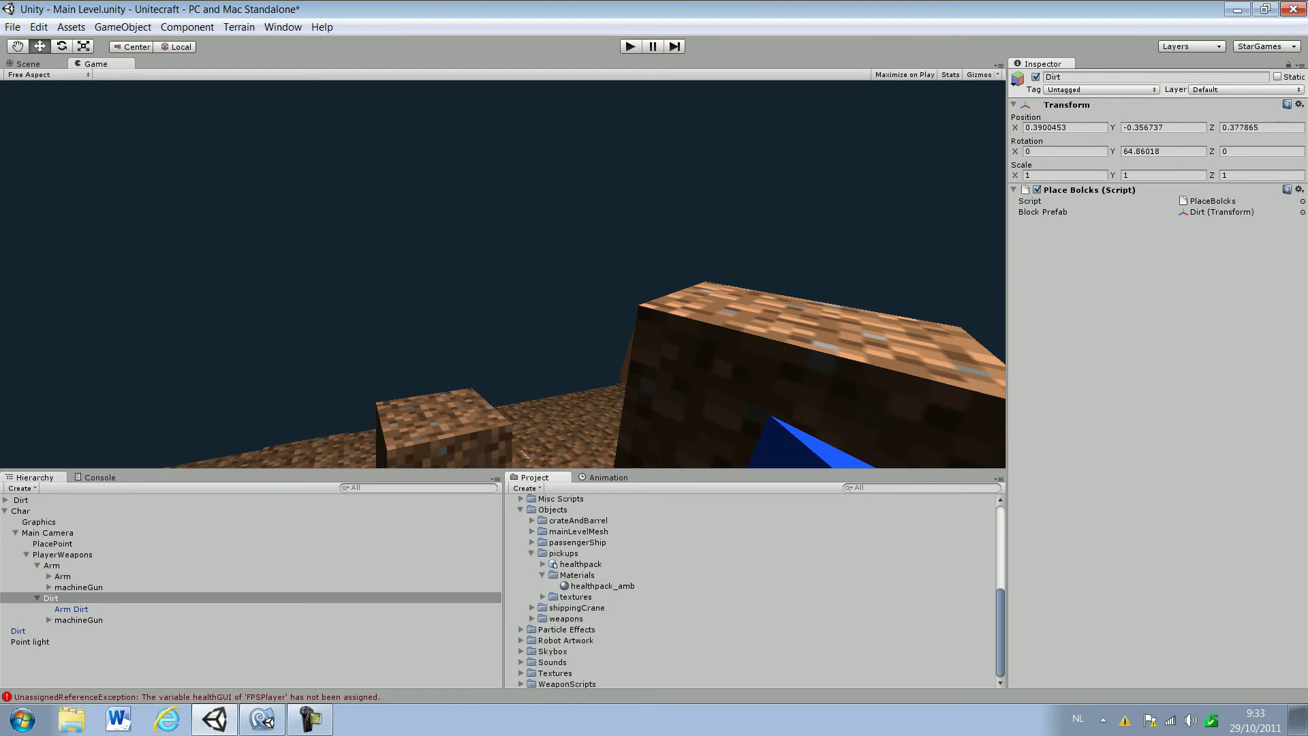
click(521, 684)
scroll(579, 613, down, 4)
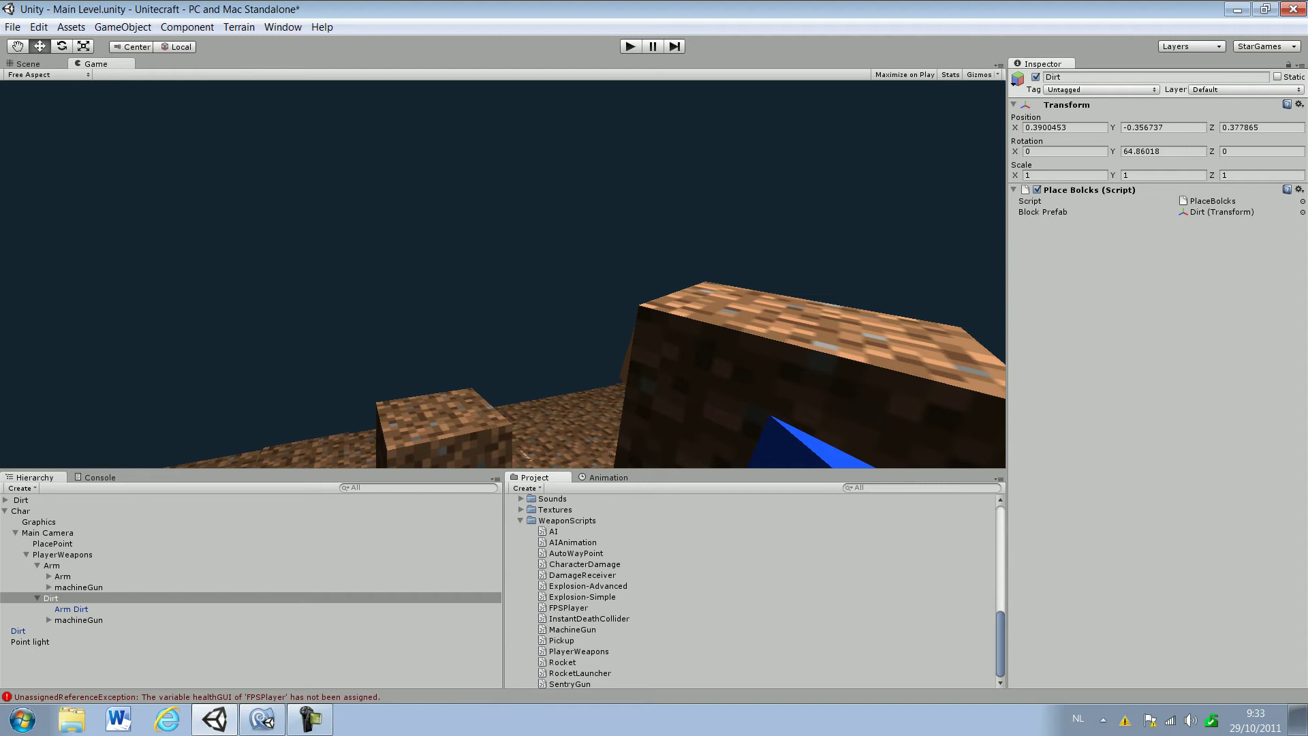
drag(572, 629, 78, 619)
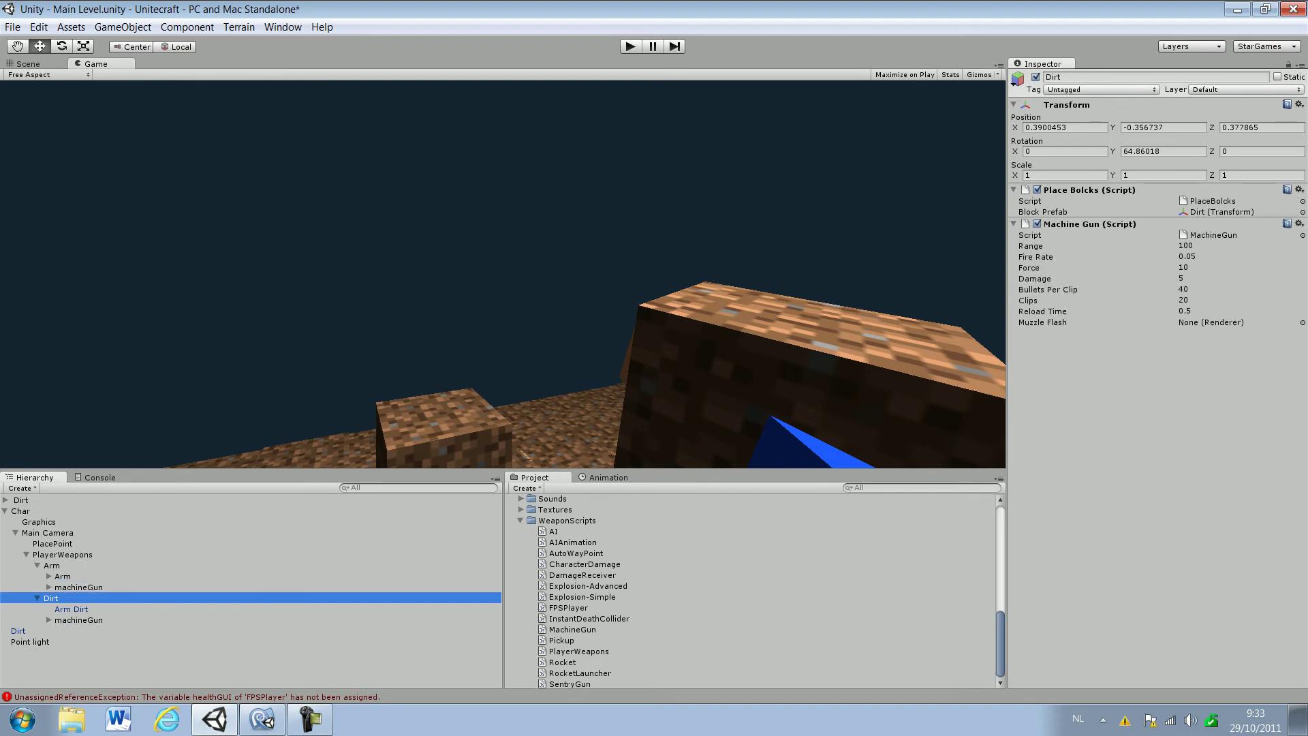
Step: Assign the muzzle_flash under Dirt's machineGun as the Machine Gun script's Muzzle Flash, and collapse the Arm and Dirt weapon objects
click(49, 620)
drag(90, 630, 1226, 322)
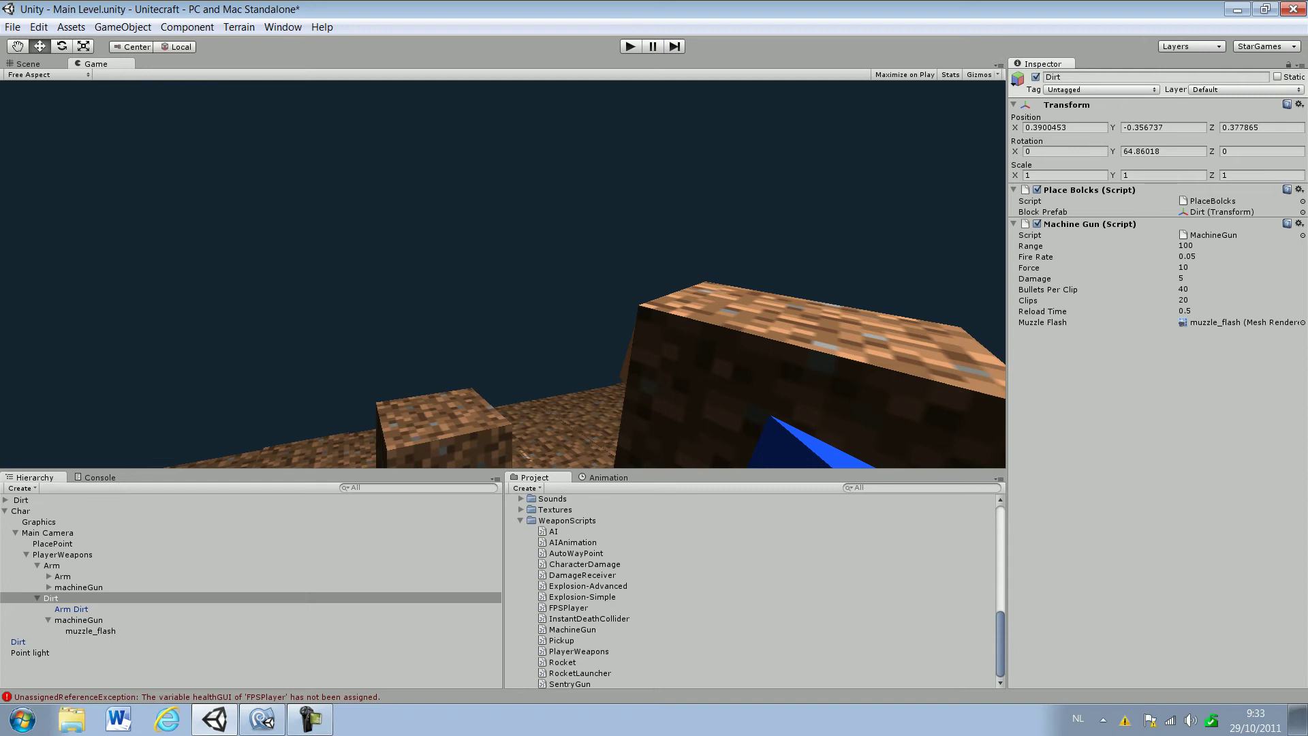
click(1206, 278)
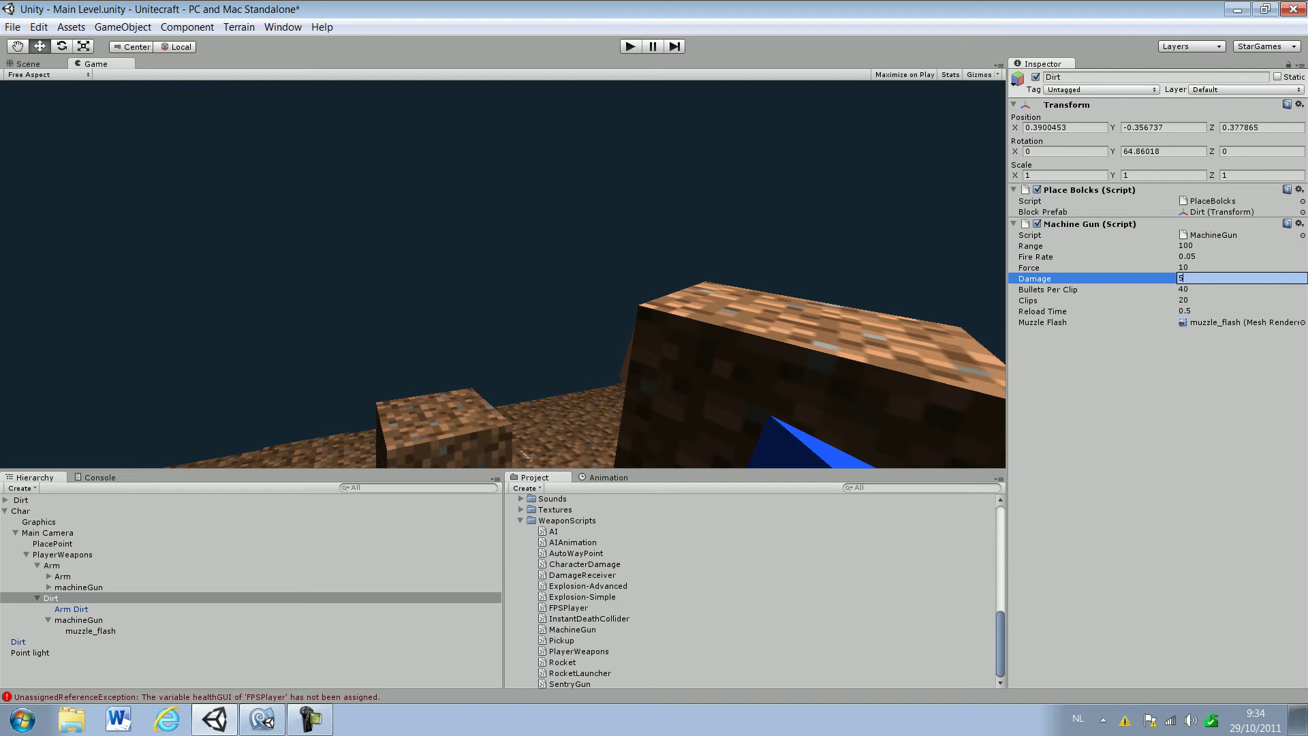
click(38, 598)
click(37, 566)
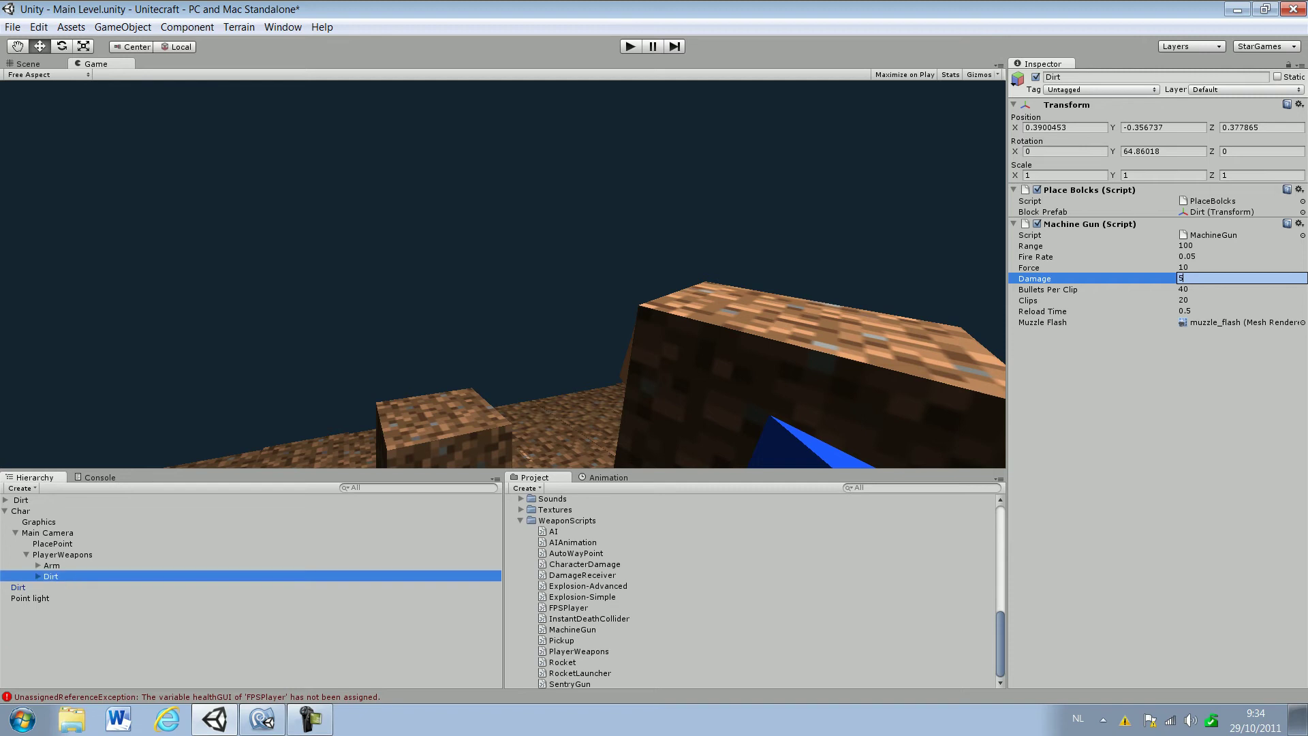
Step: Run the game and break the standing dirt block and several ground blocks with the arm
key(ctrl+p)
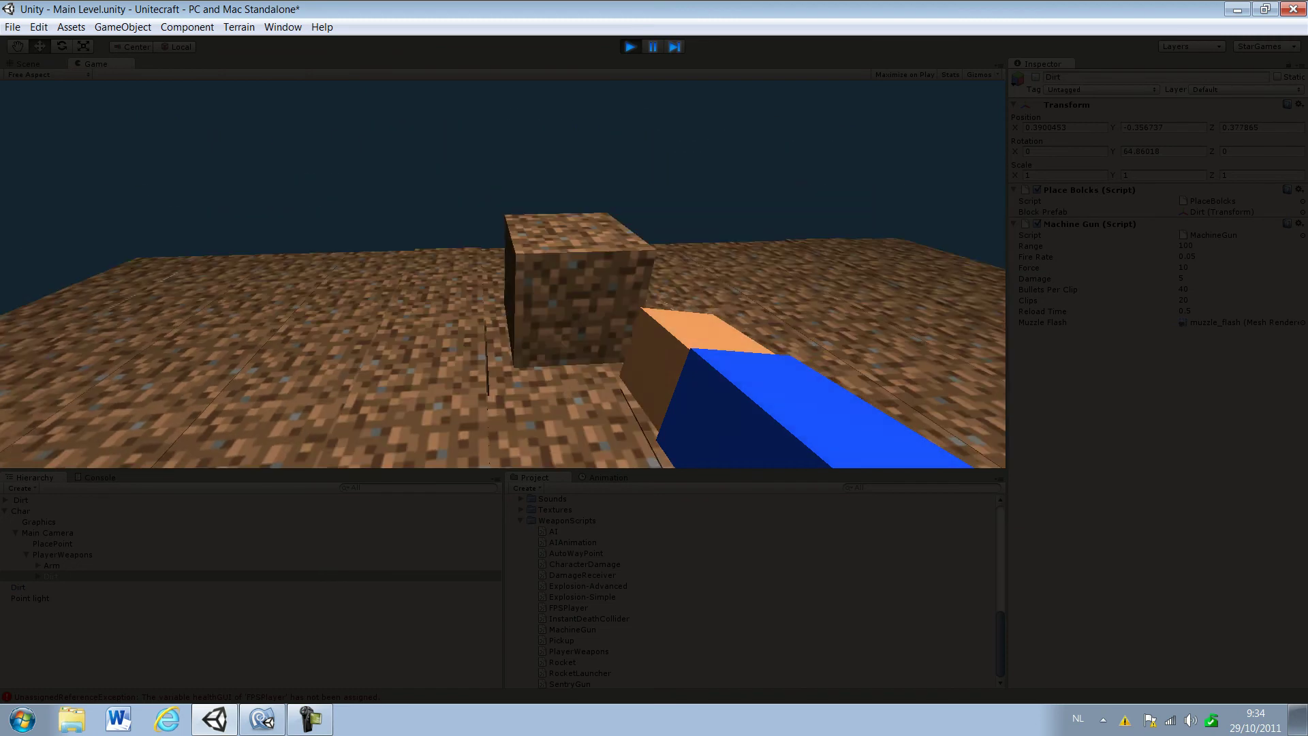
click(502, 274)
click(503, 274)
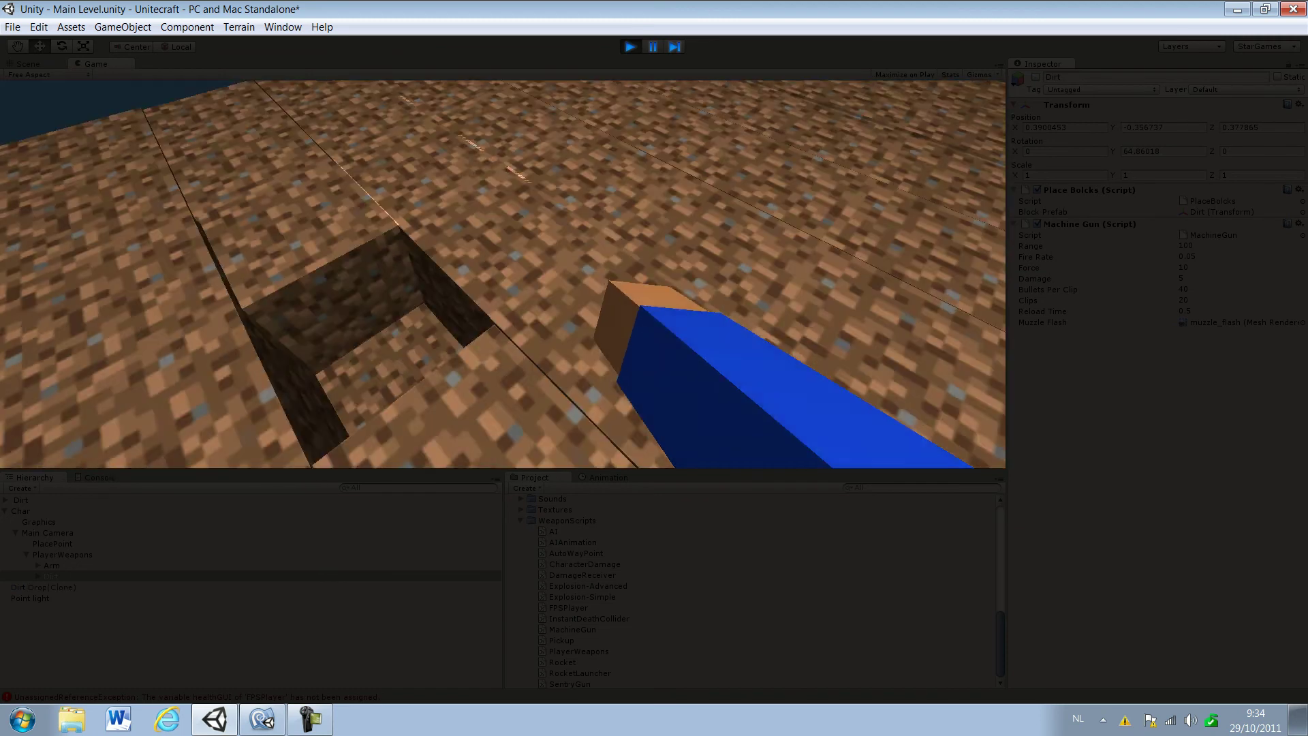
click(503, 274)
click(503, 273)
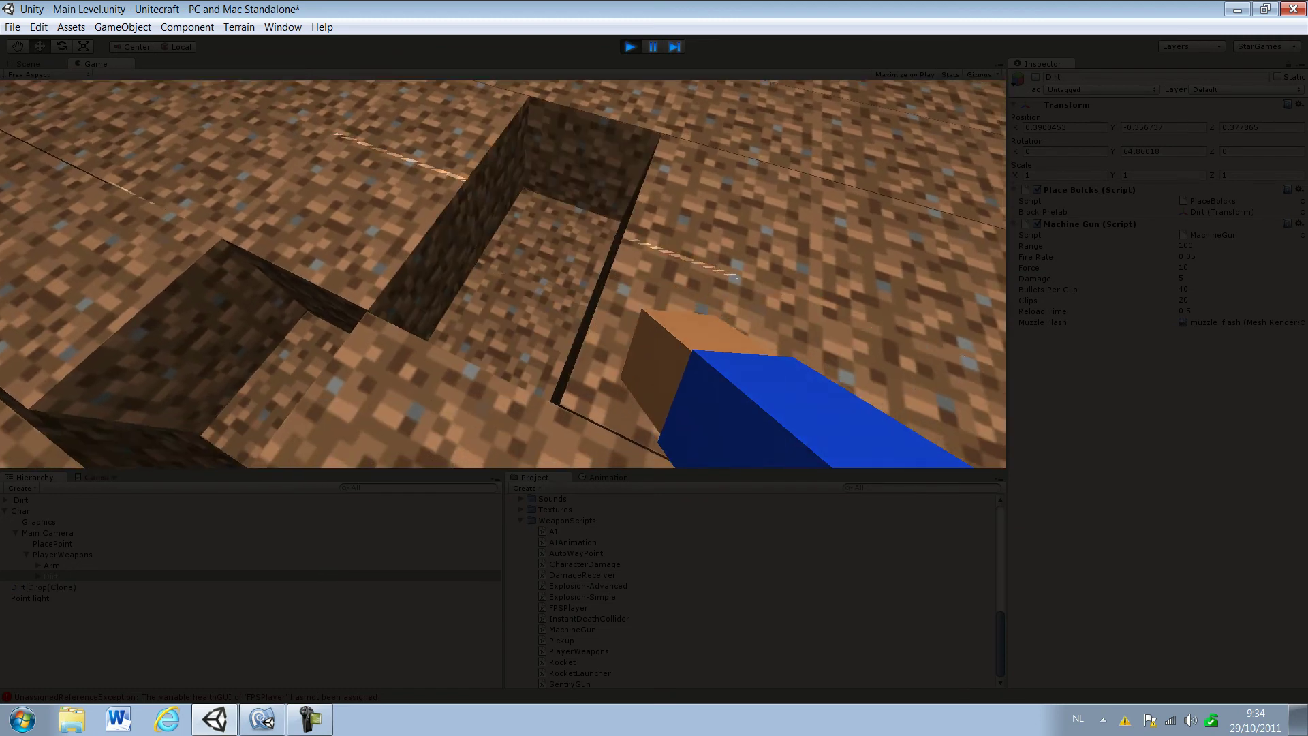
click(502, 274)
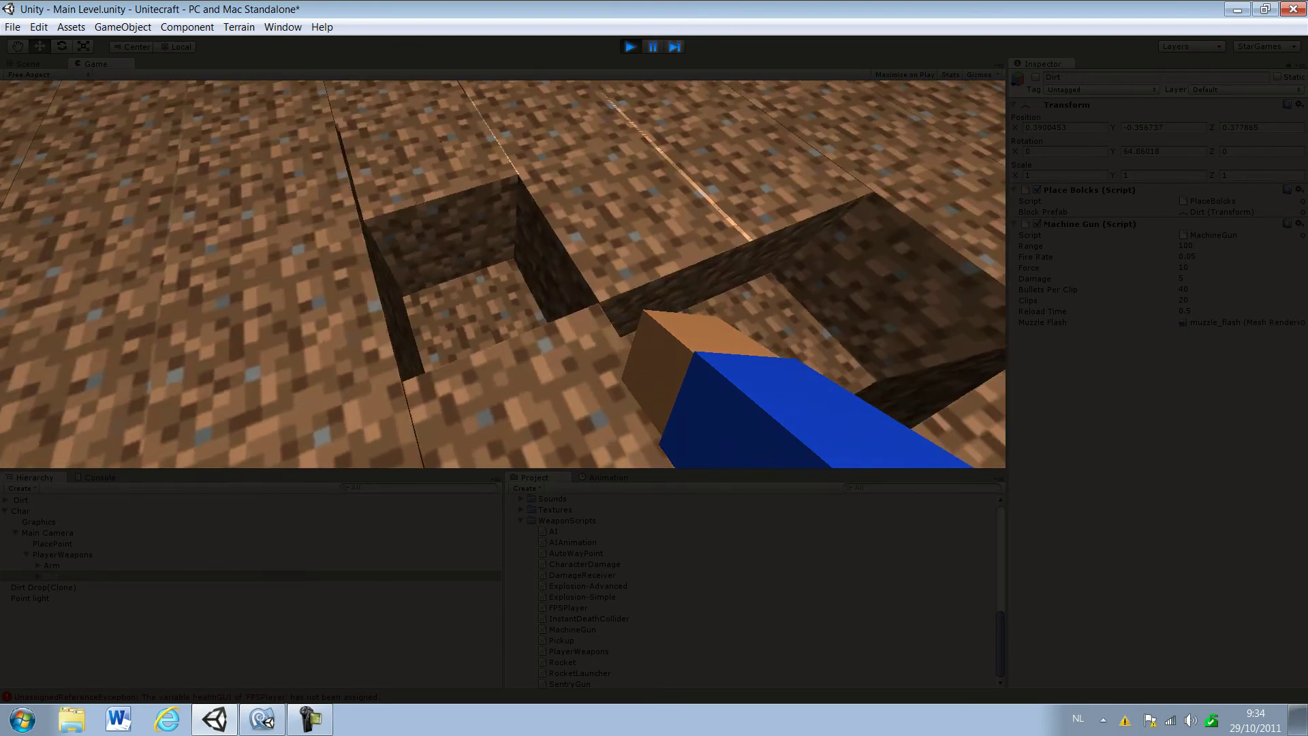
Step: Switch to the Dirt weapon, try it on the ground blocks, and stop the game
key(2)
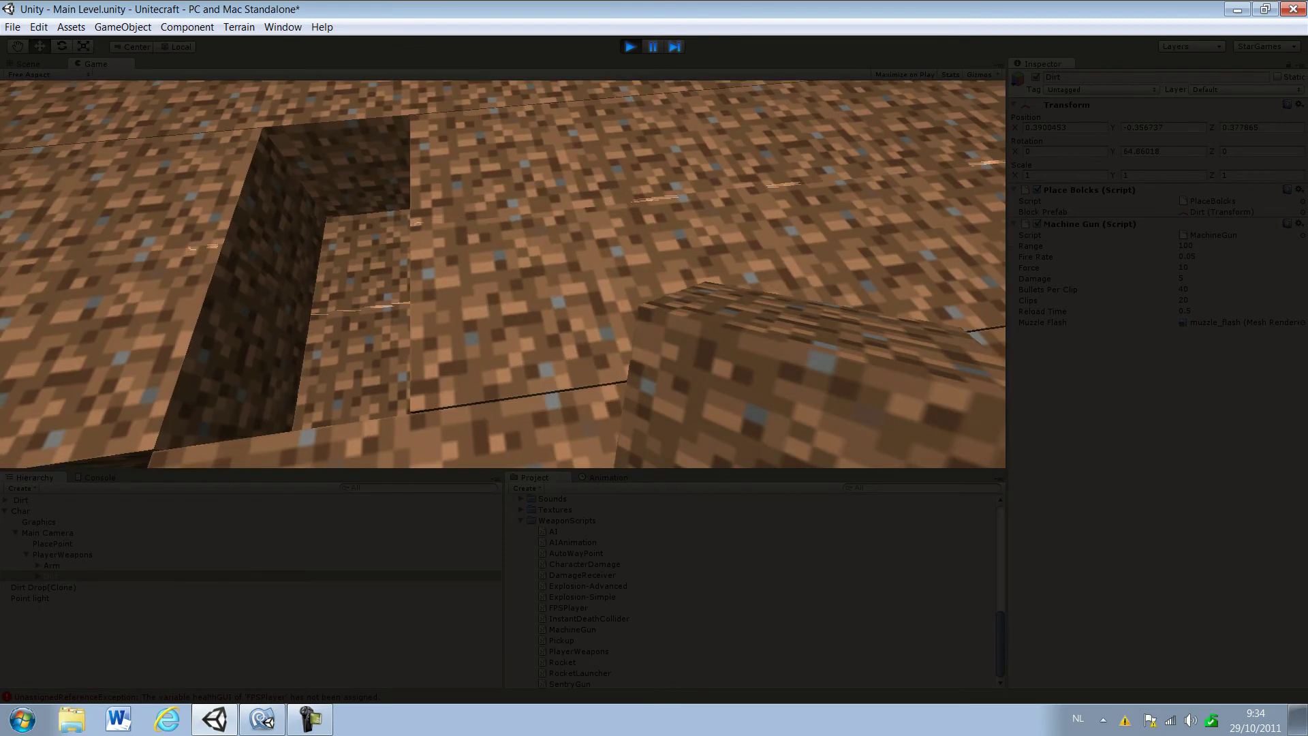
click(502, 274)
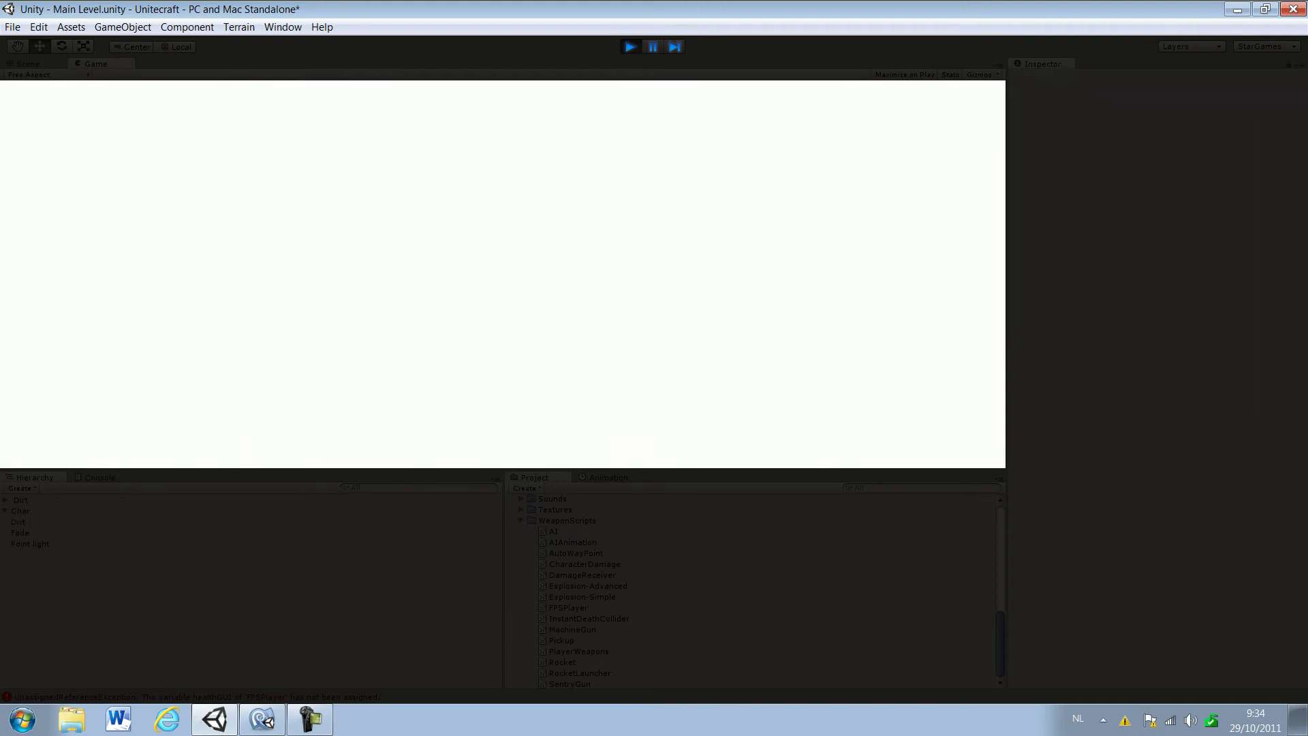
key(2)
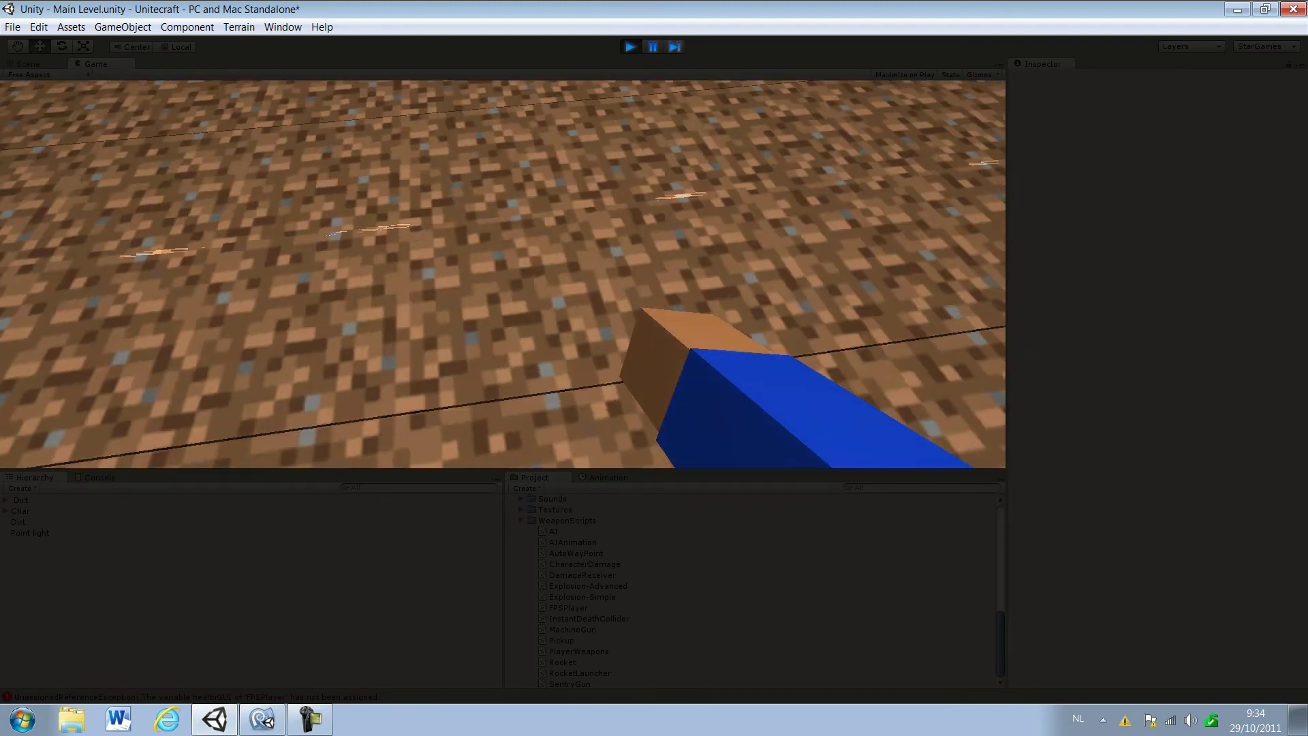
key(ctrl+p)
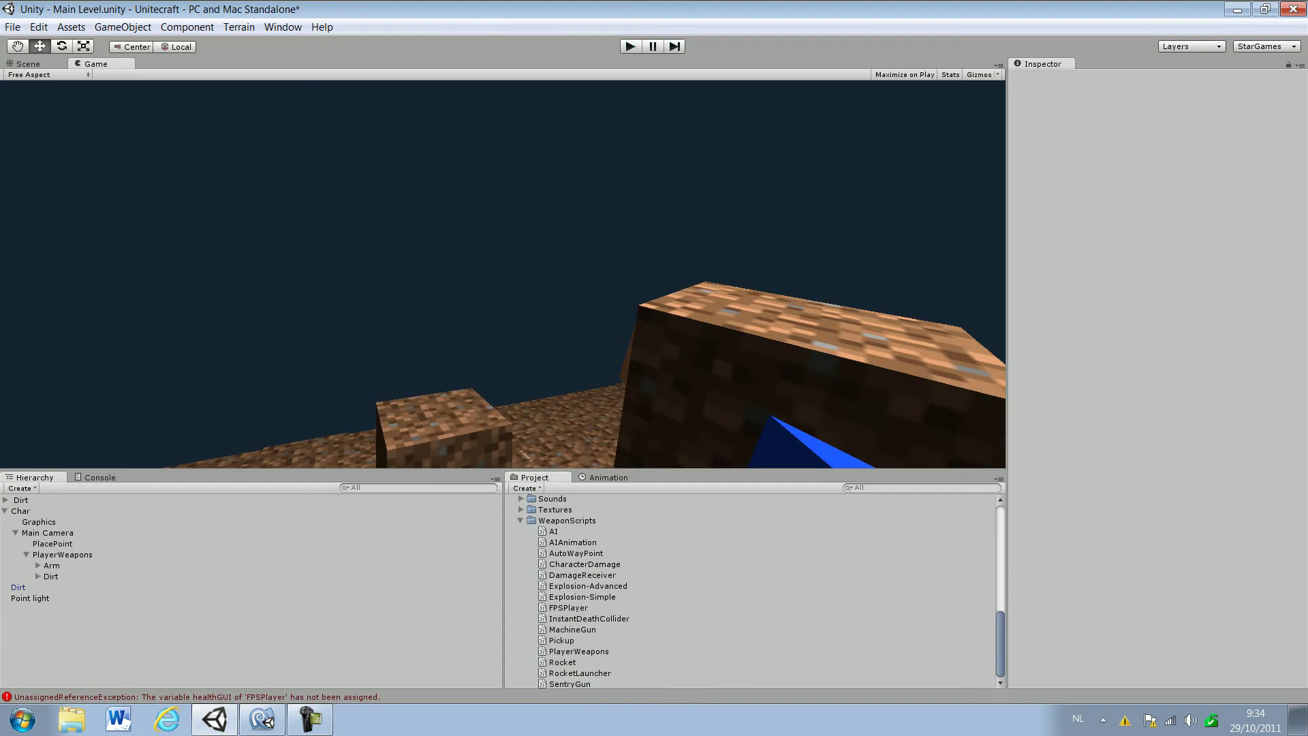
Step: Examine the Dirt weapon and its Arm Dirt and machineGun children in the Scene view from several angles
click(51, 577)
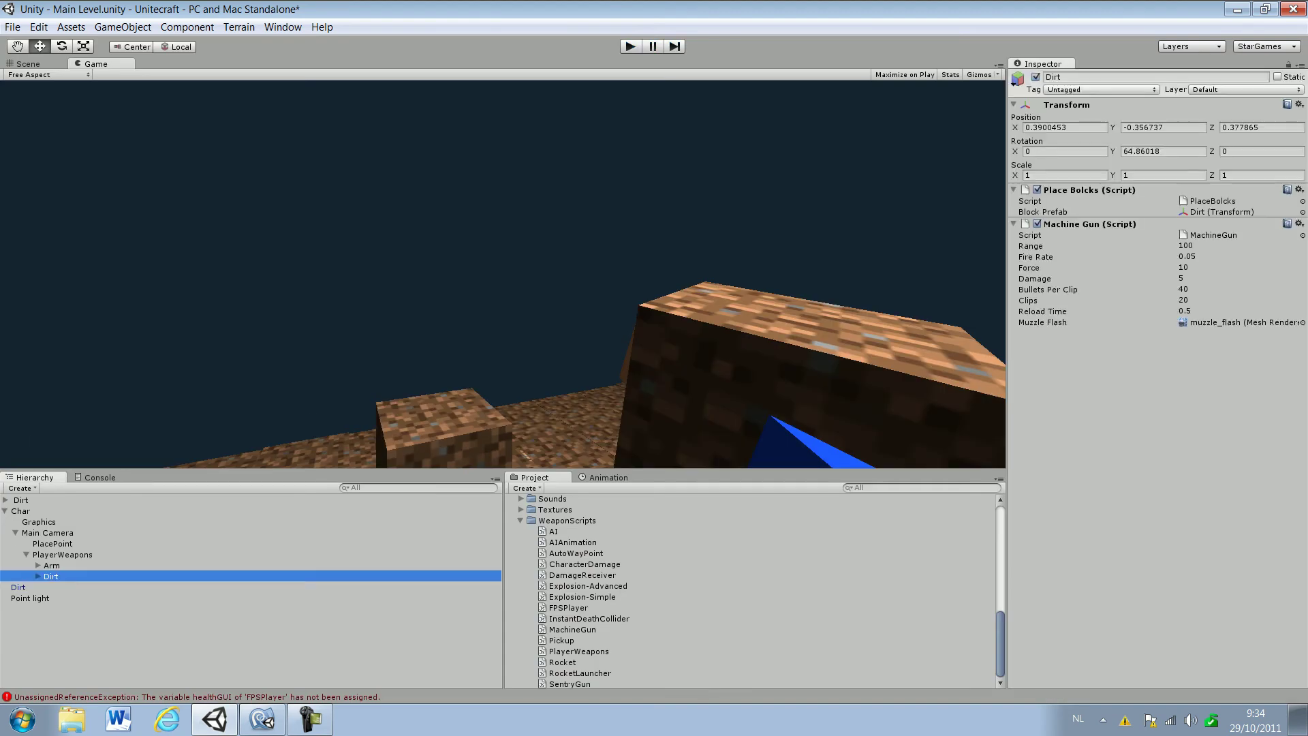
click(28, 64)
right_drag(436, 266, 450, 198)
alt+drag(531, 198, 531, 201)
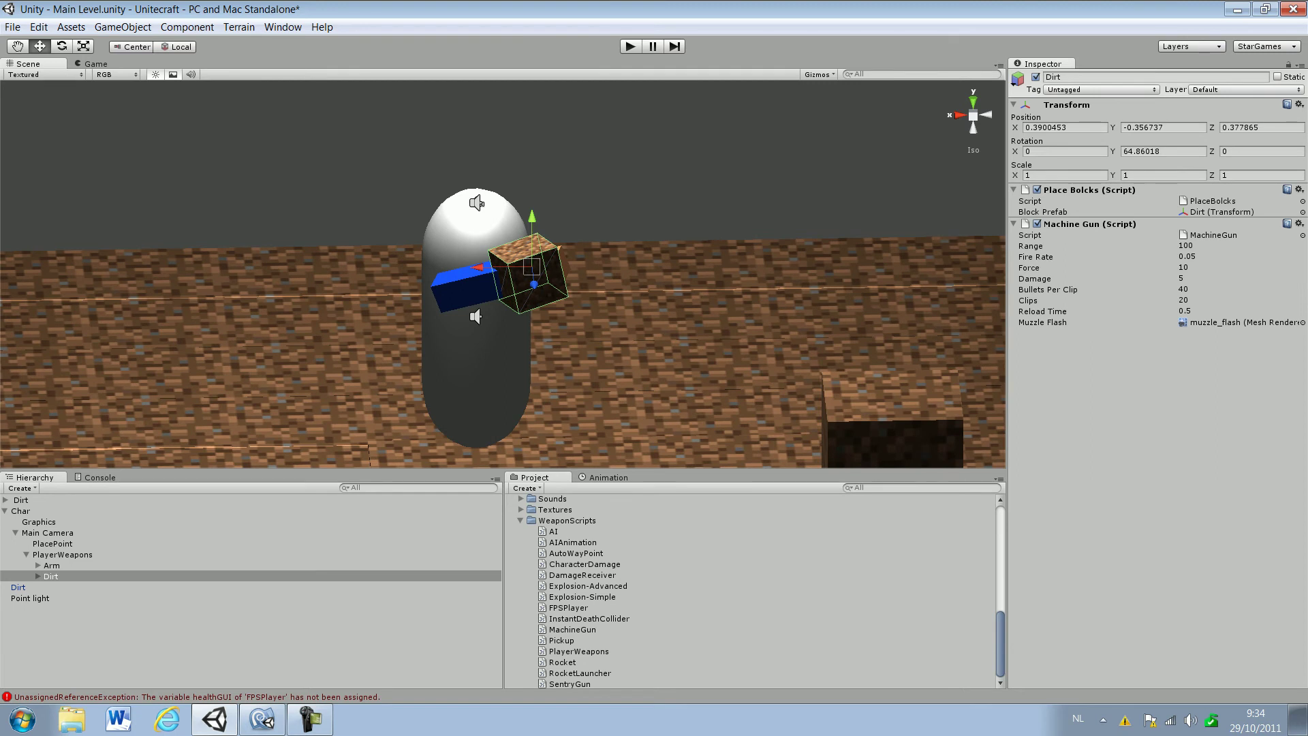
click(38, 577)
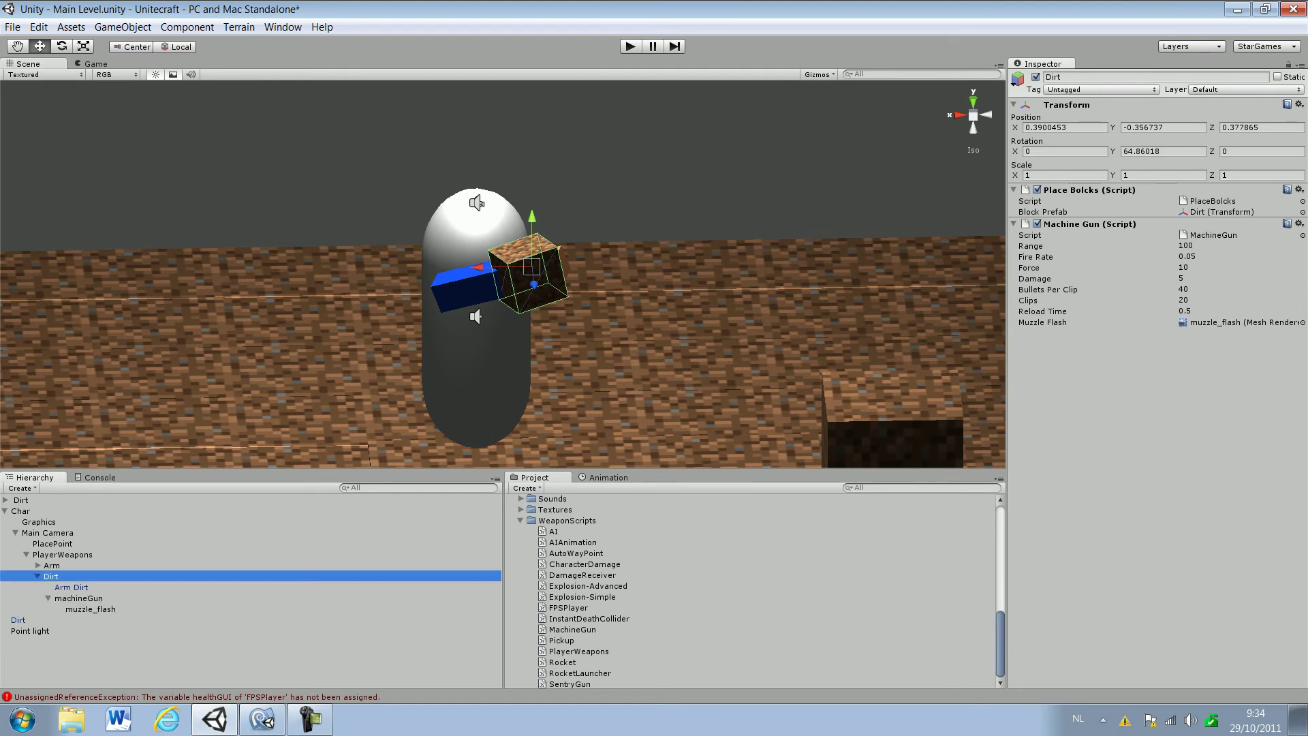
click(71, 587)
click(78, 598)
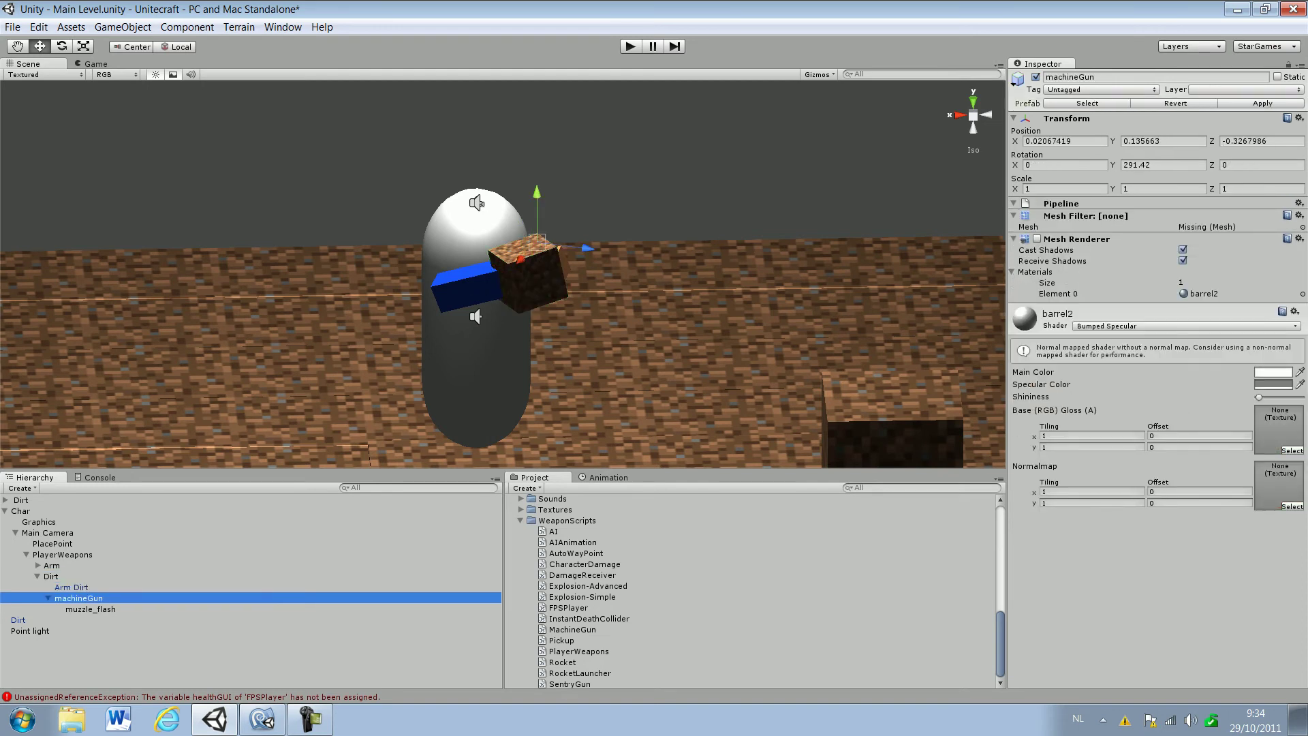
click(71, 587)
click(52, 576)
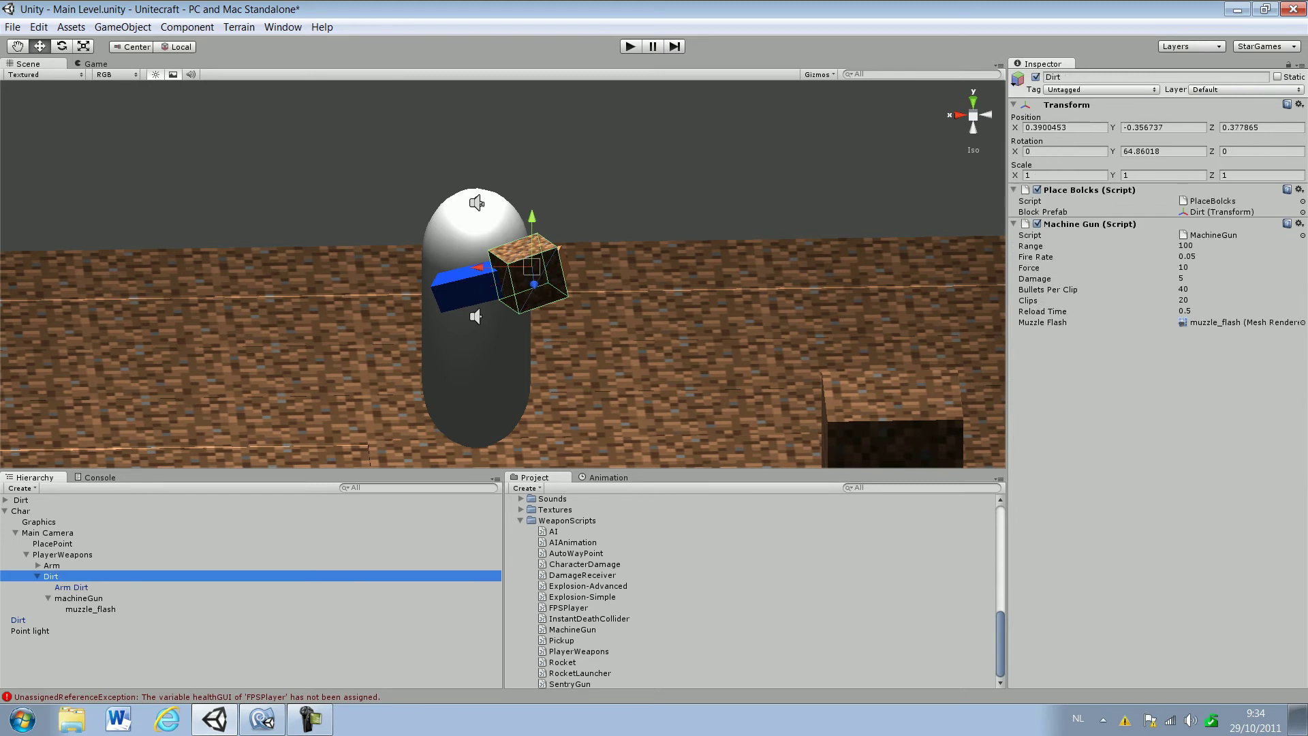
right_drag(408, 259, 579, 415)
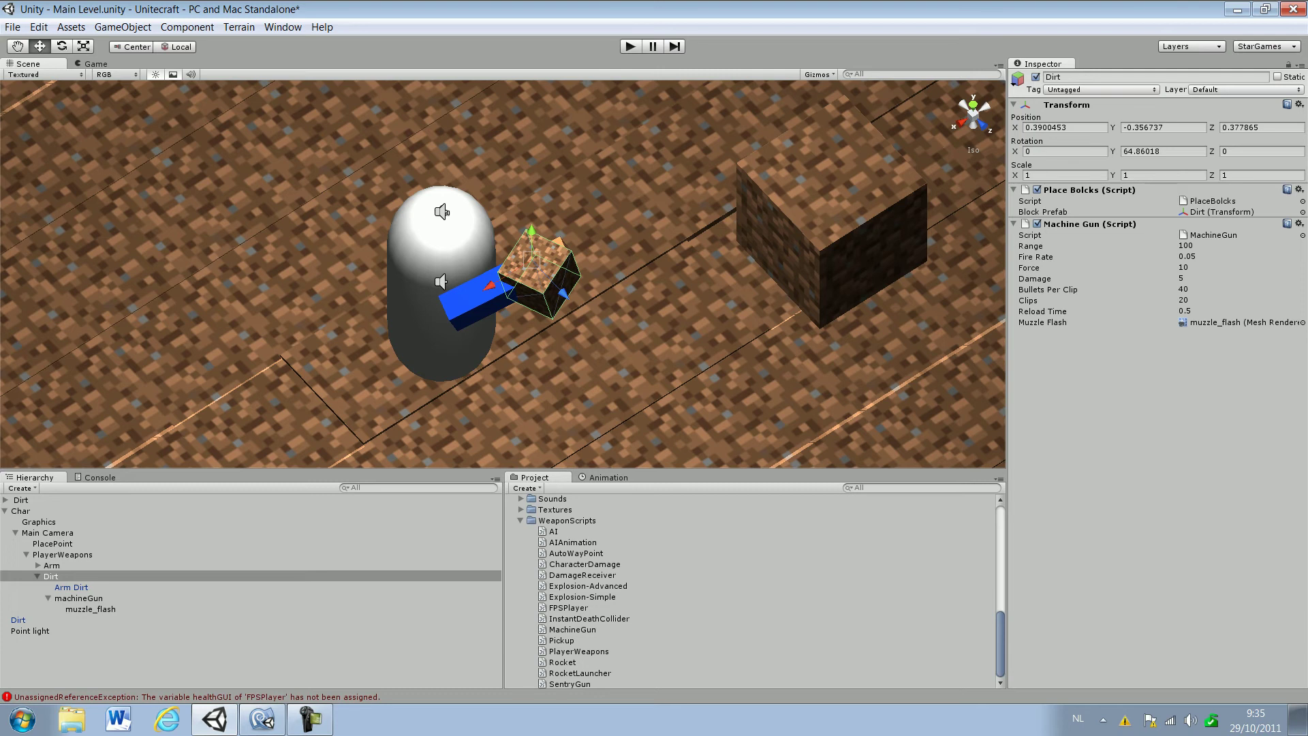
right_drag(579, 307, 532, 247)
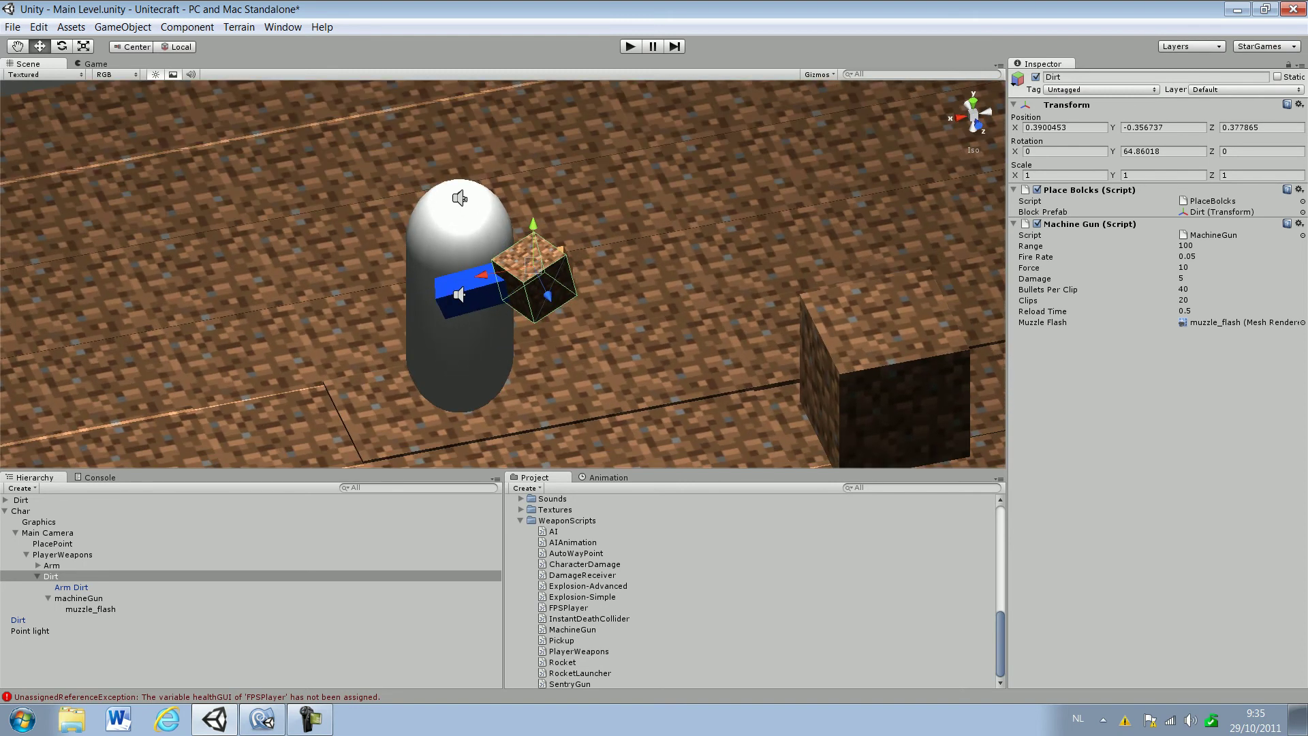
click(78, 598)
right_drag(375, 272, 549, 290)
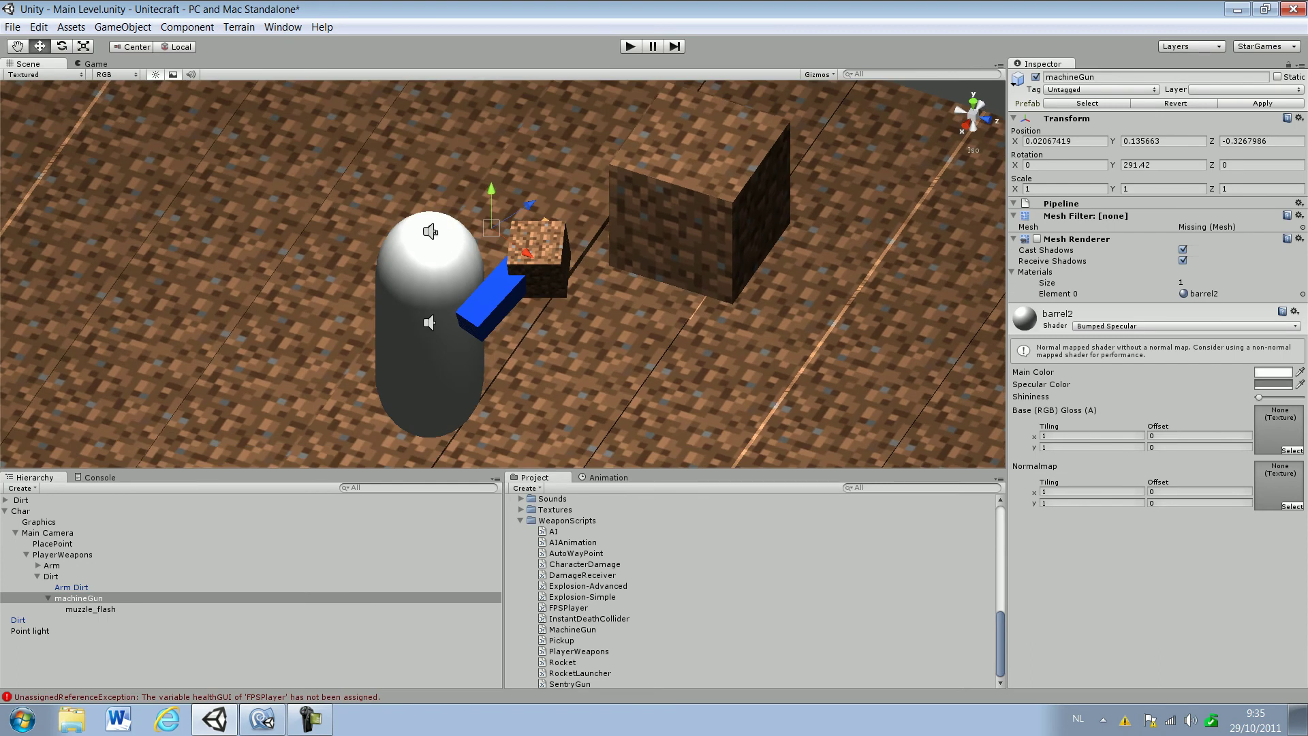
Step: Remove the Machine Gun script component from the Dirt object under PlayerWeapons
click(51, 576)
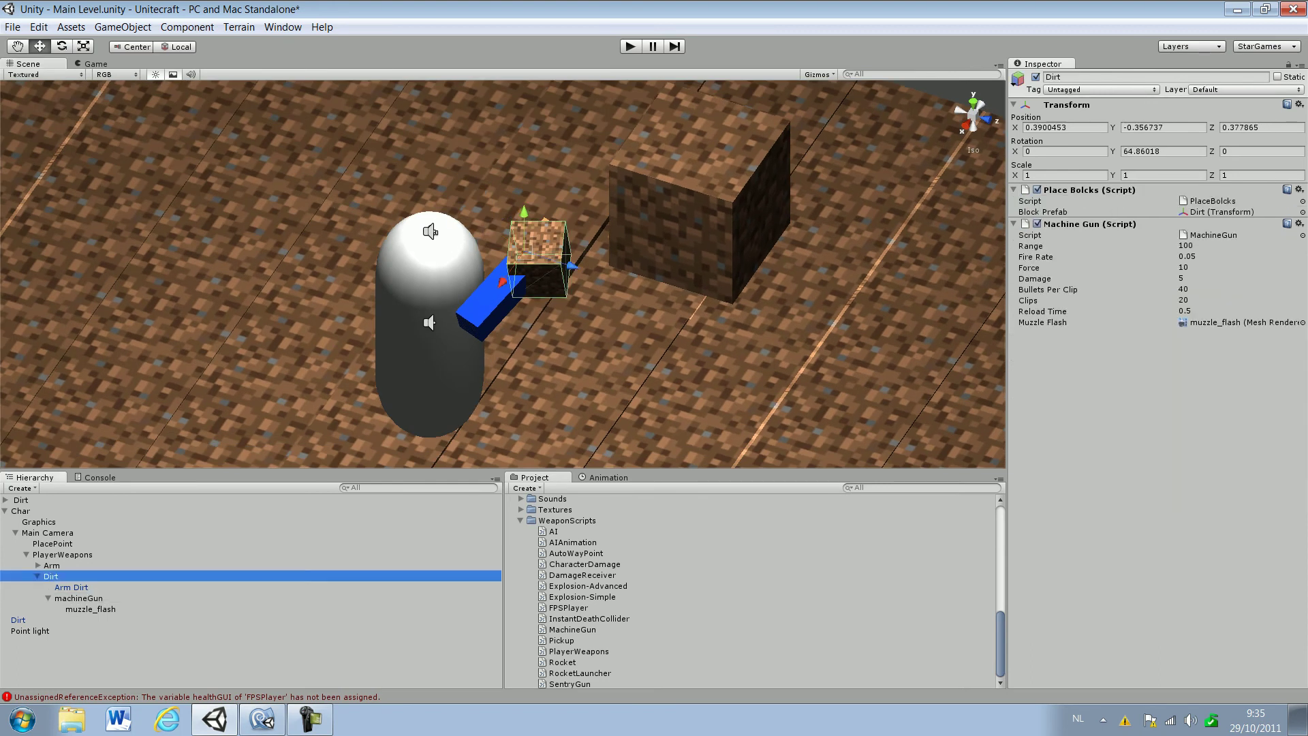
right_click(1078, 224)
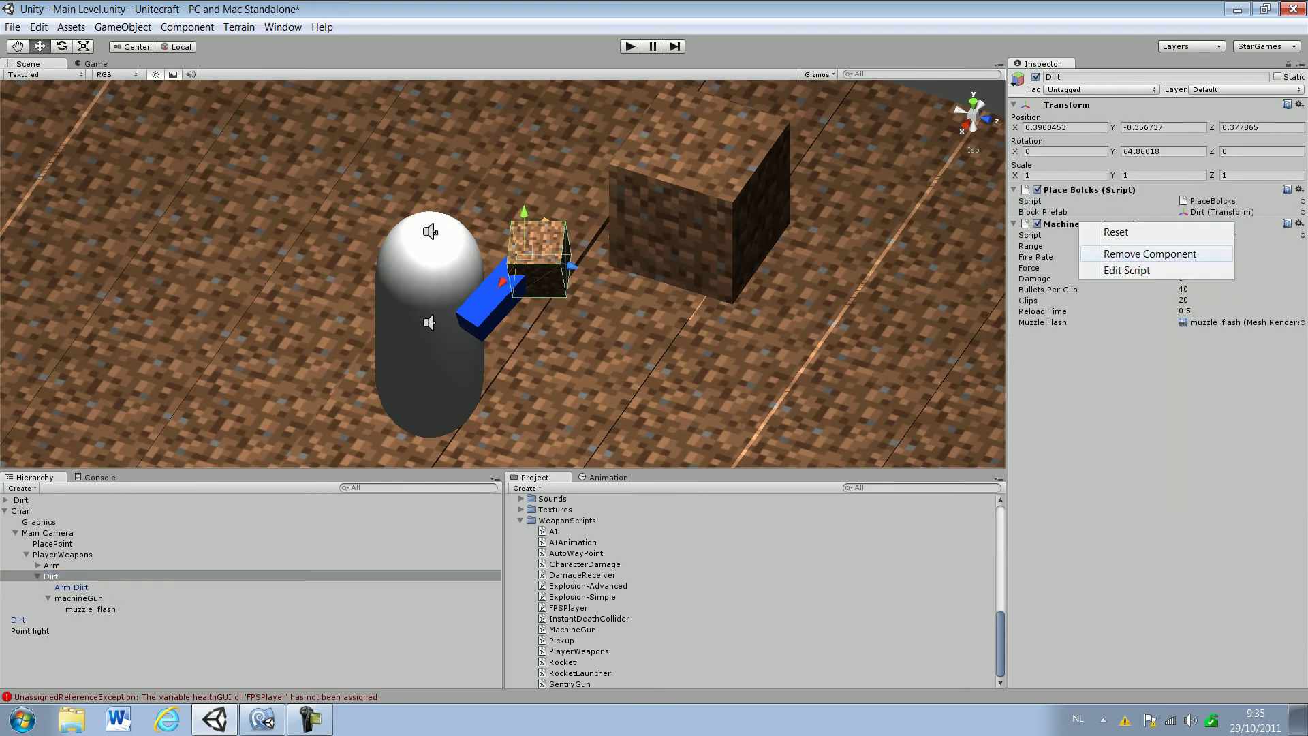
click(1137, 253)
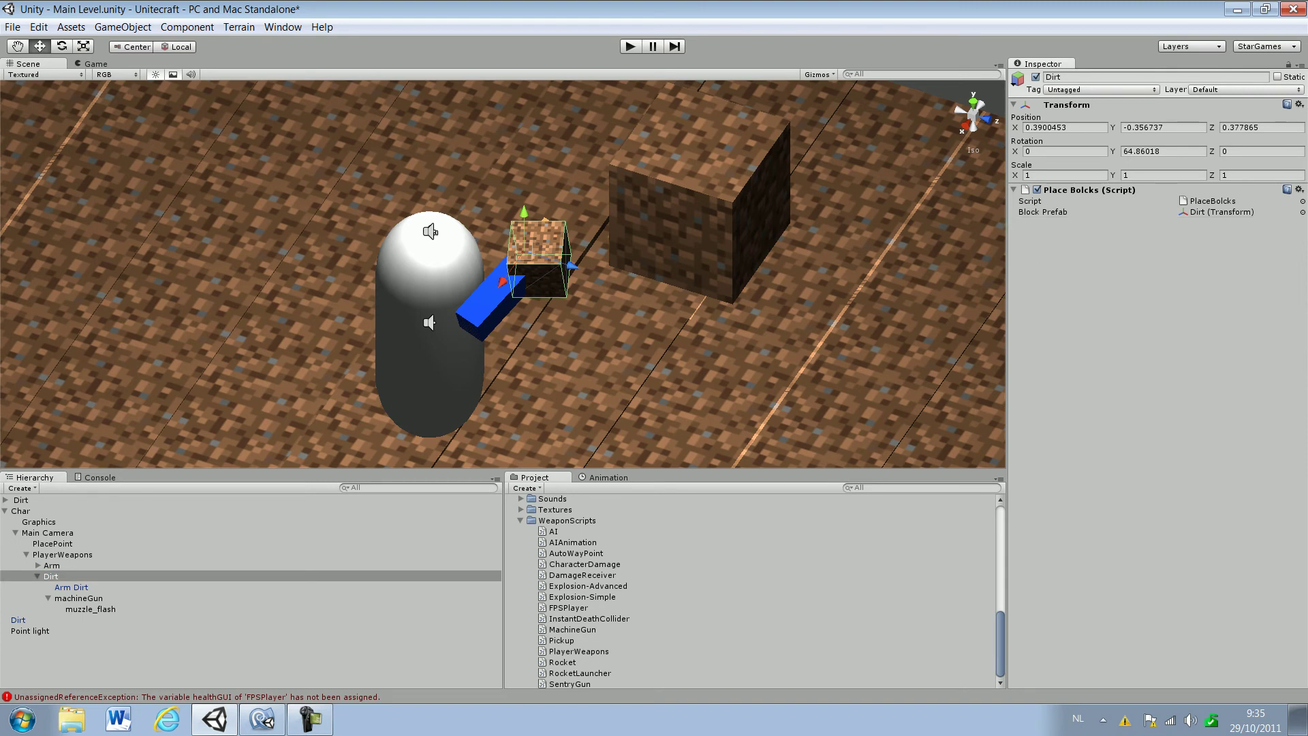
Step: Add the MachineGun script to the machineGun object under Dirt and assign its muzzle_flash as the Muzzle Flash
drag(572, 630, 79, 597)
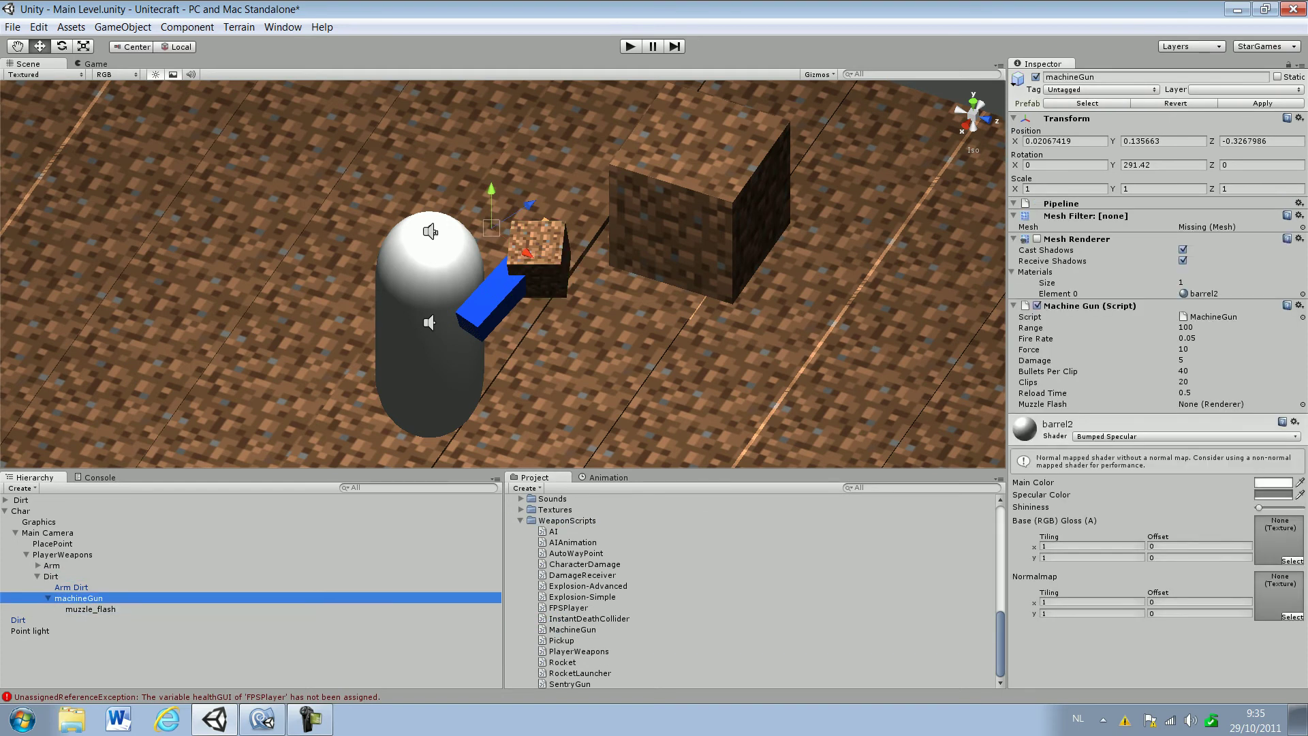
click(89, 609)
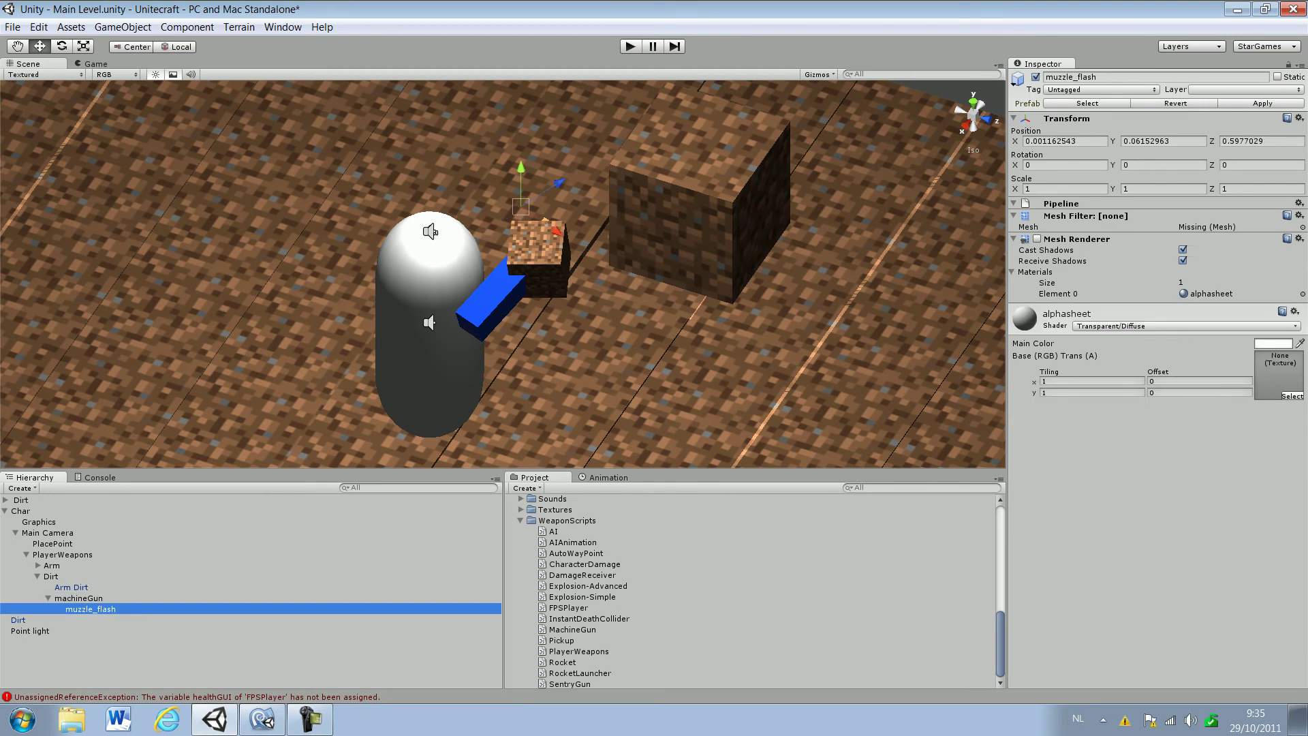
drag(89, 609, 560, 477)
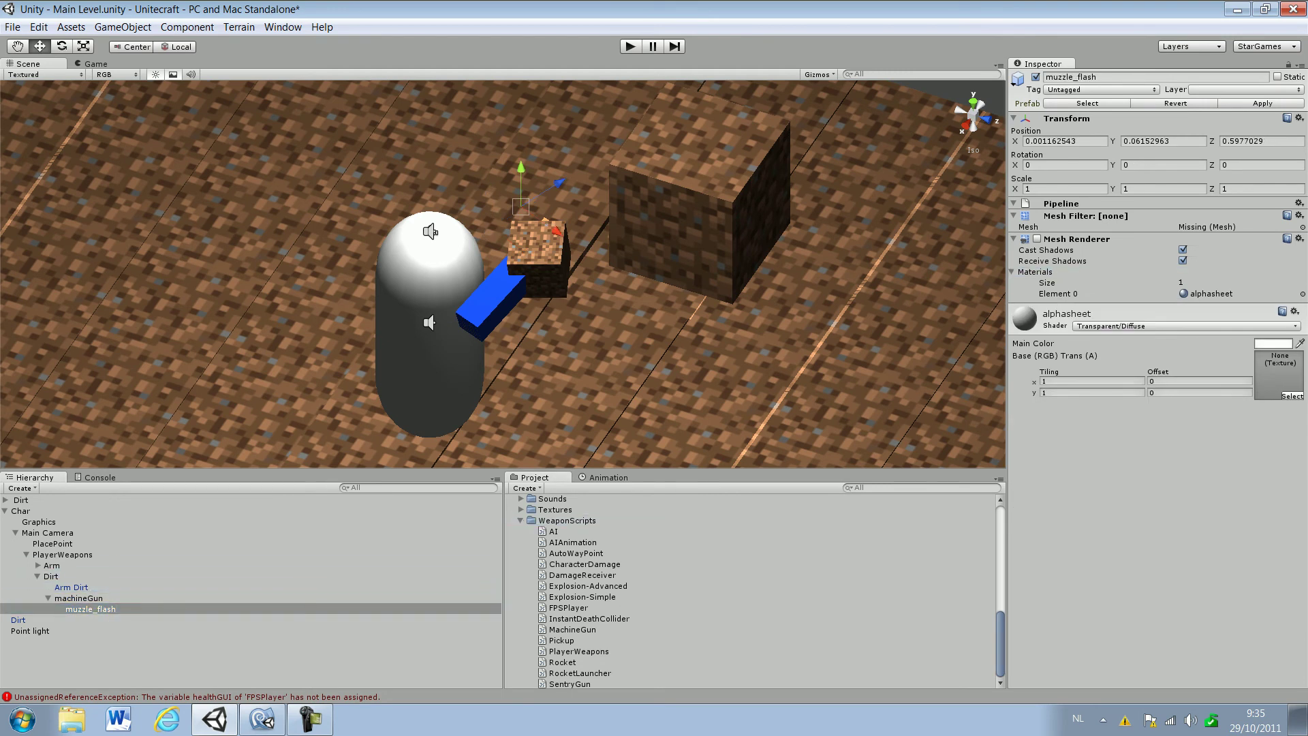
click(79, 598)
drag(89, 609, 1216, 404)
Step: Test the game by breaking dirt blocks with the arm and with the Dirt weapon, and stop it
key(ctrl+p)
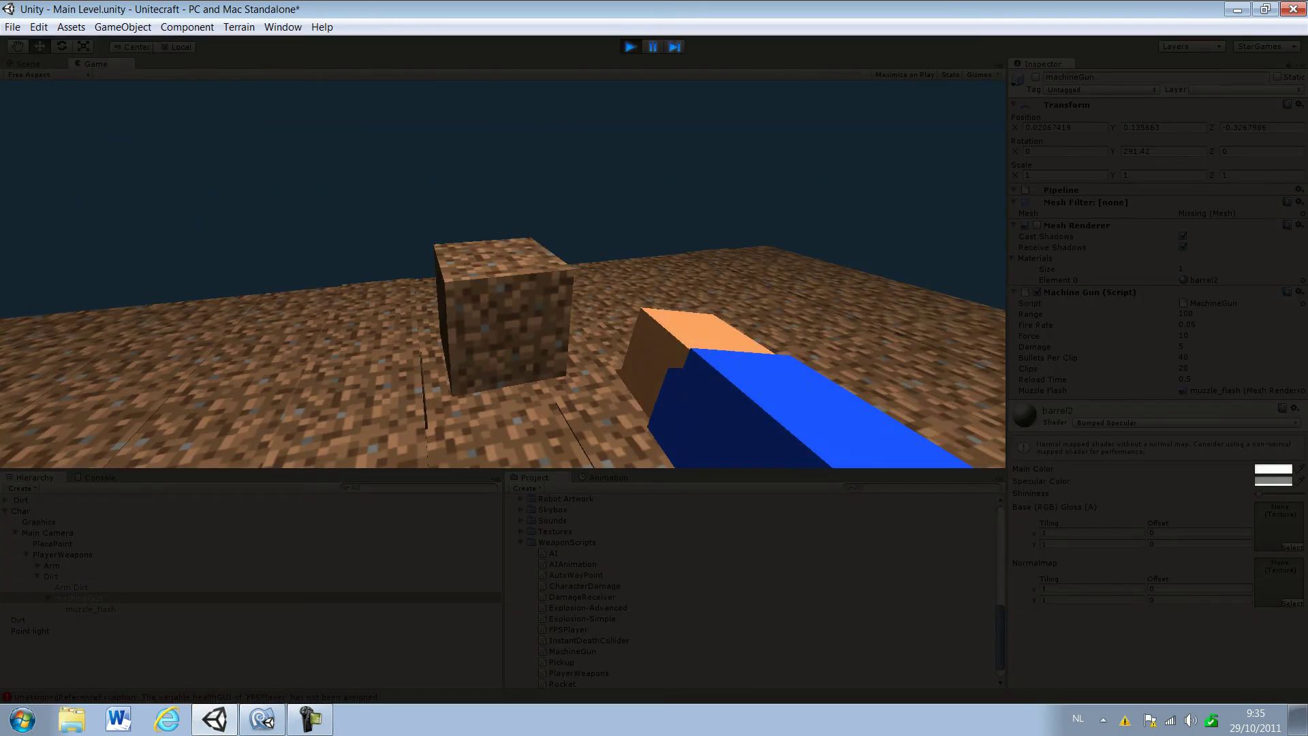
click(503, 273)
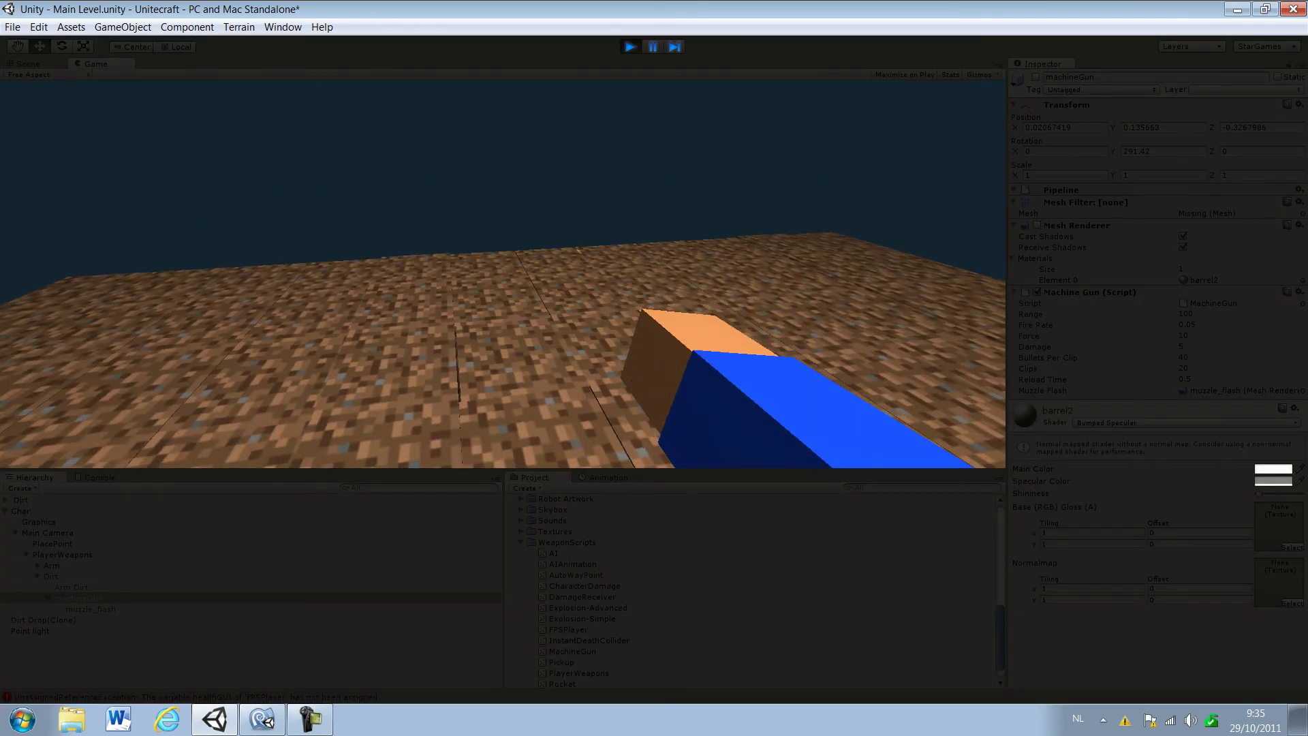
key(2)
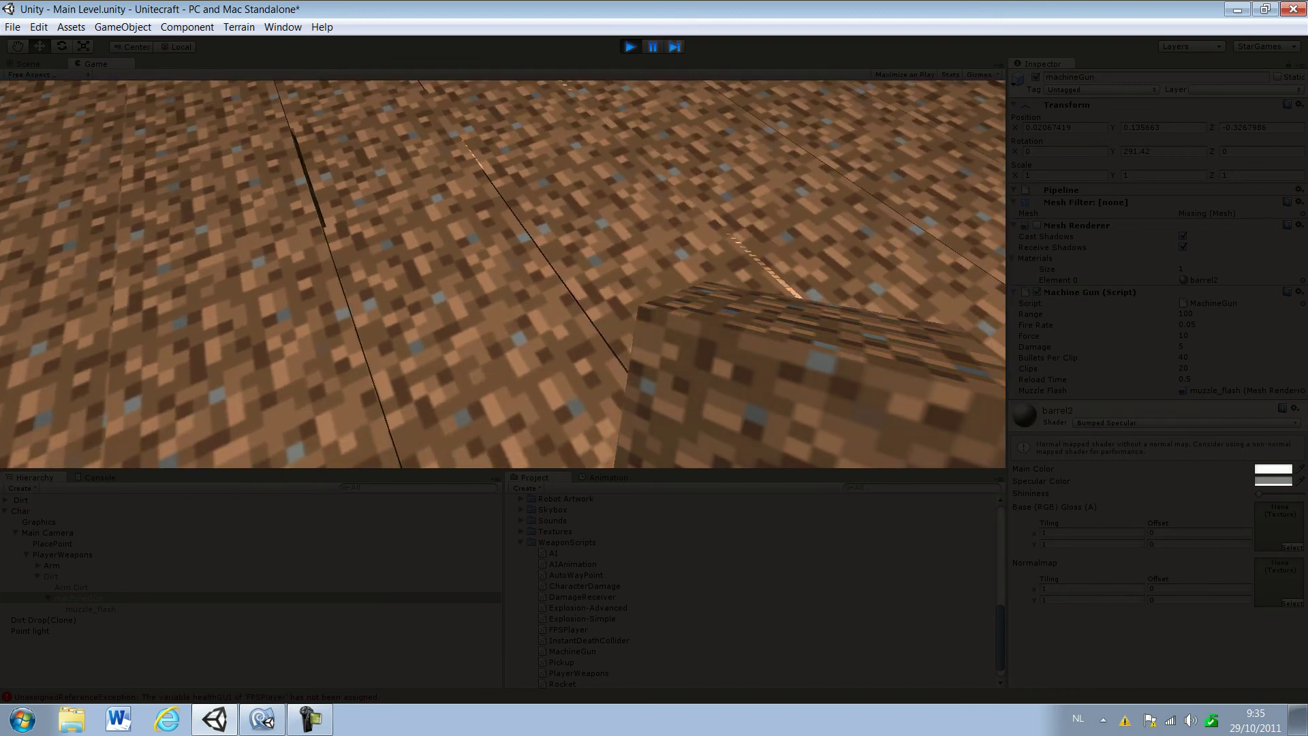
click(503, 274)
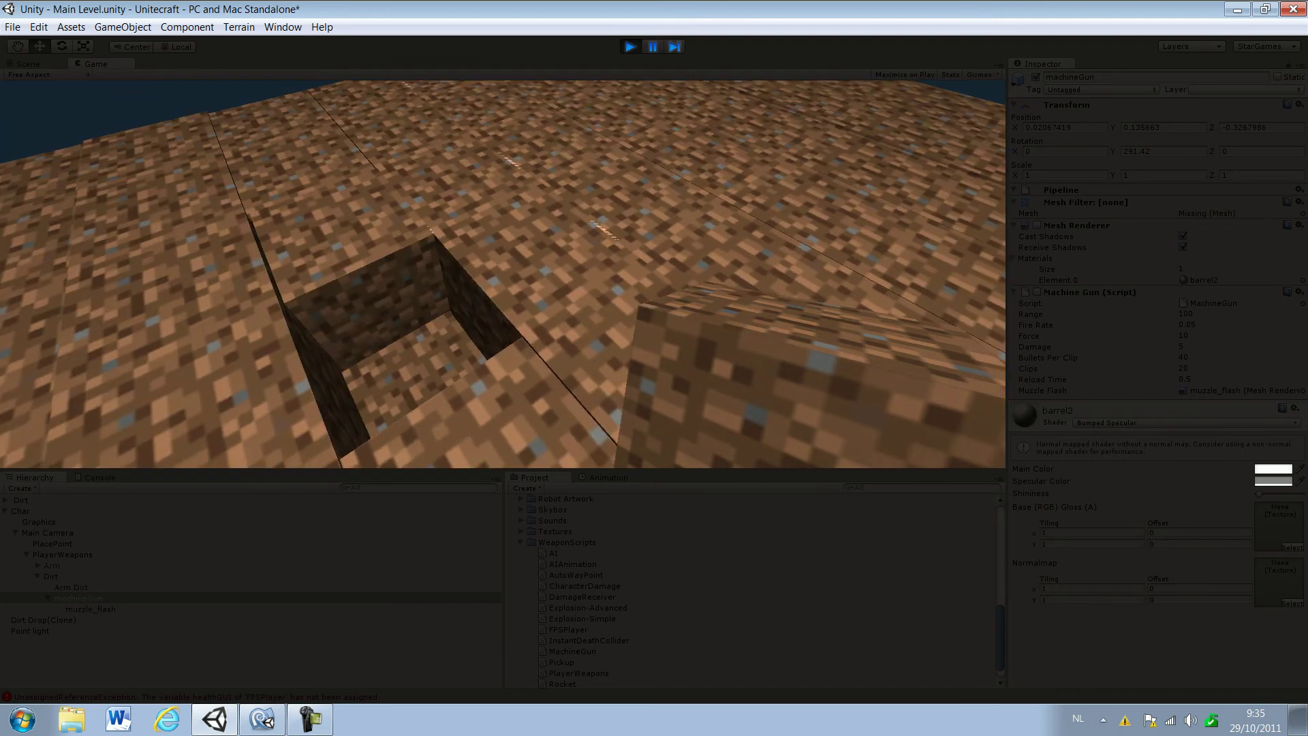
click(502, 274)
click(503, 273)
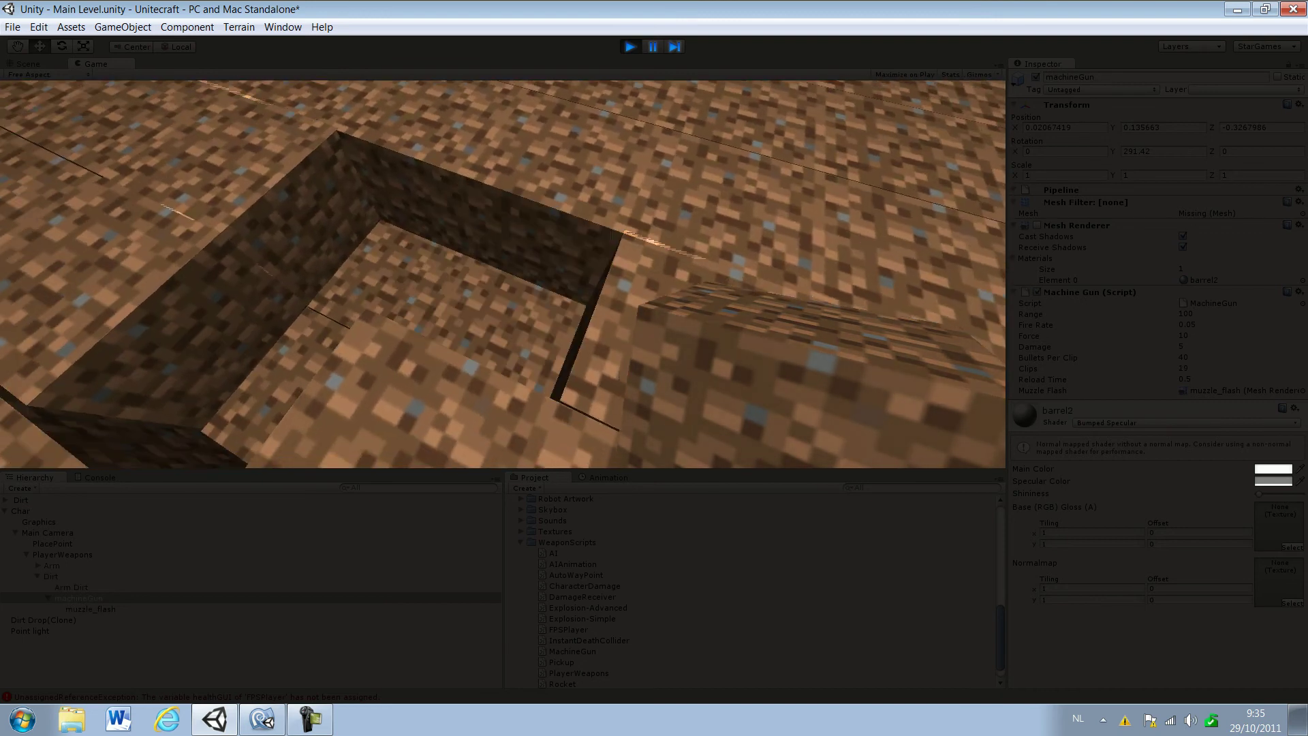
click(503, 274)
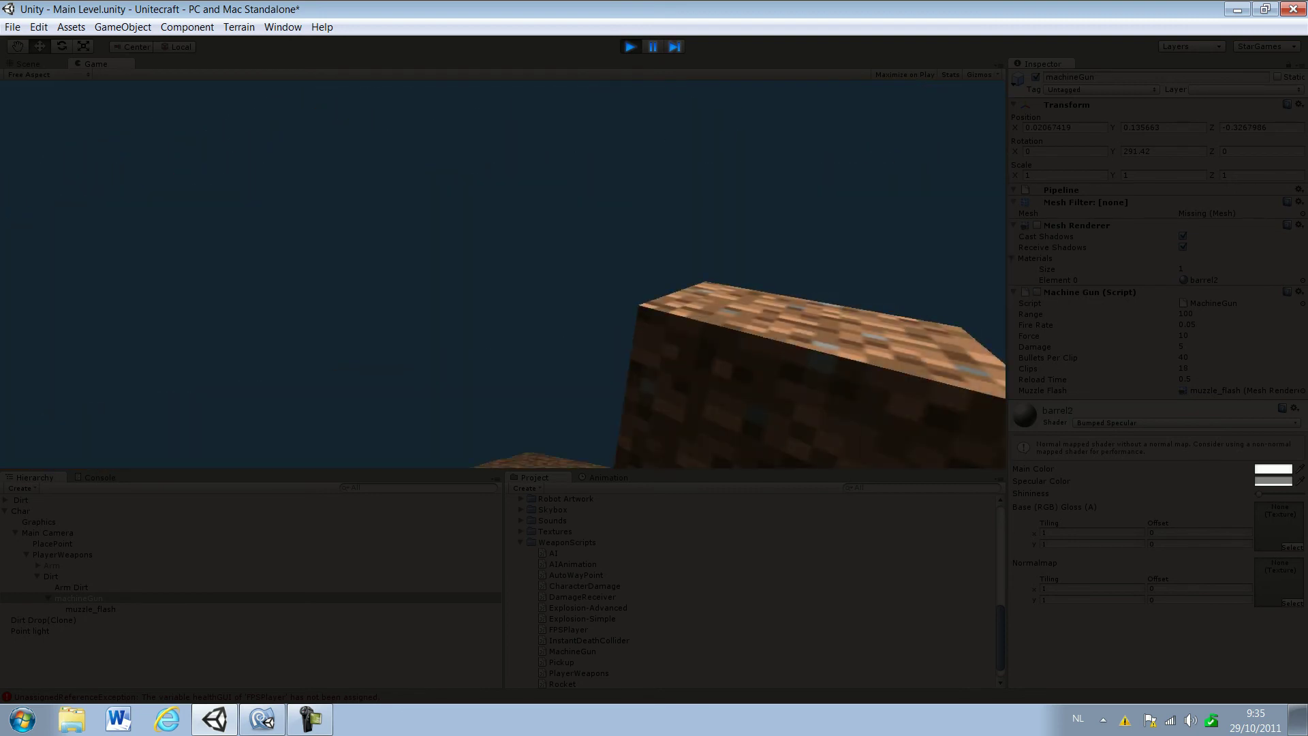
key(d)
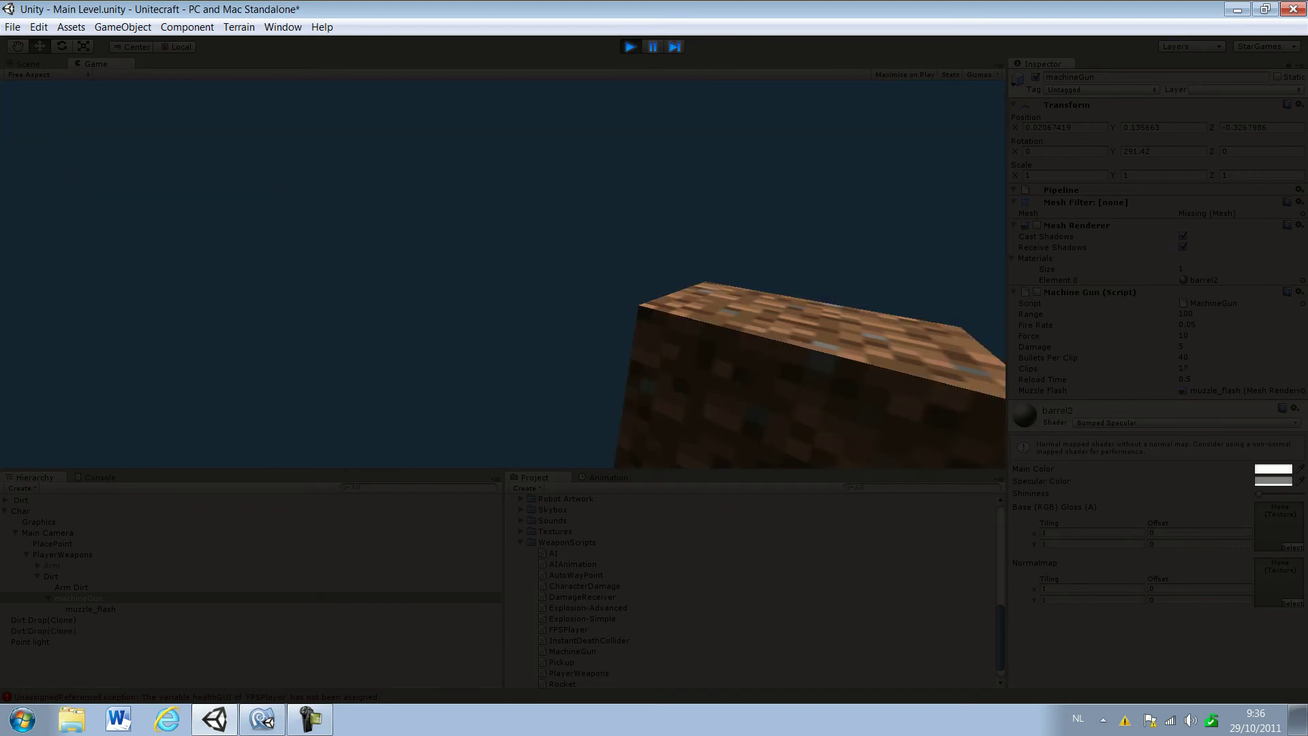
key(ctrl+p)
Step: Raise the PlacePoint under Main Camera to a Y position of about -0.08
right_drag(647, 327, 438, 254)
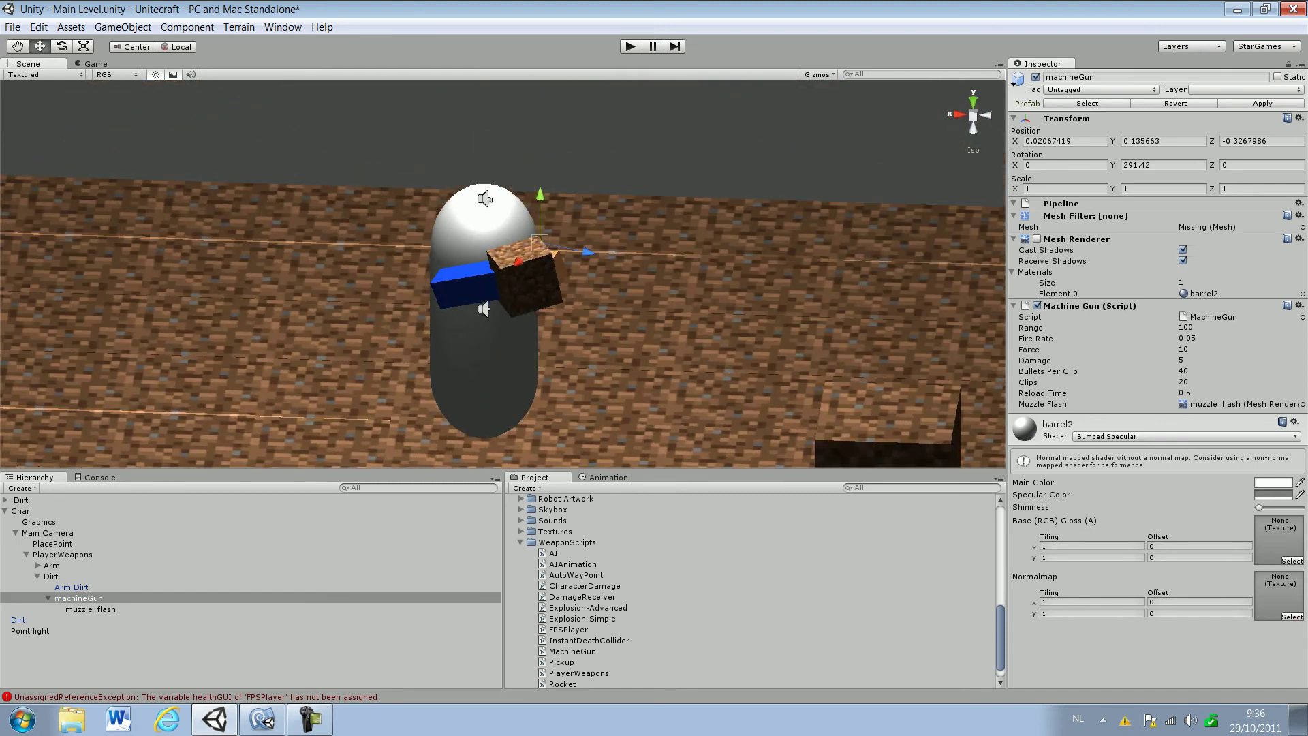
click(53, 544)
drag(764, 276, 764, 198)
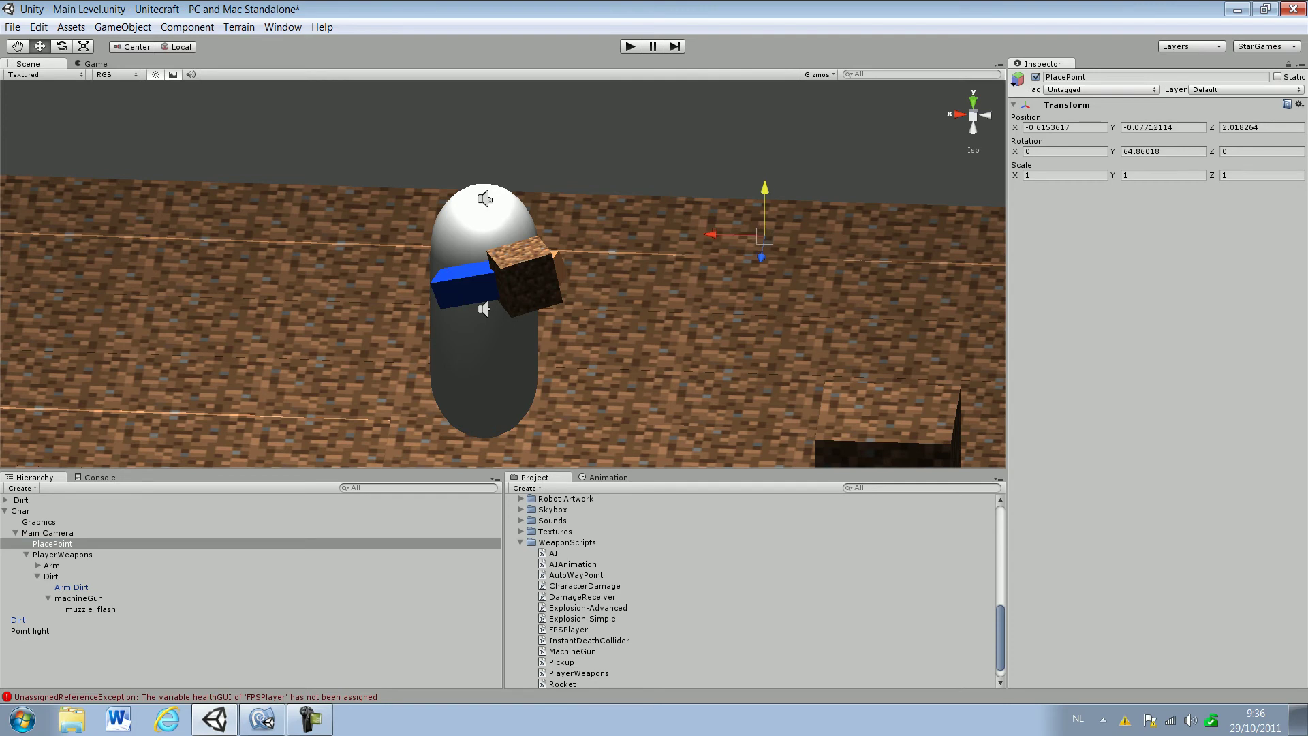
Step: Inspect the PlayerWeapons object and the Dirt Drop prefab, and open the Animation view
click(62, 554)
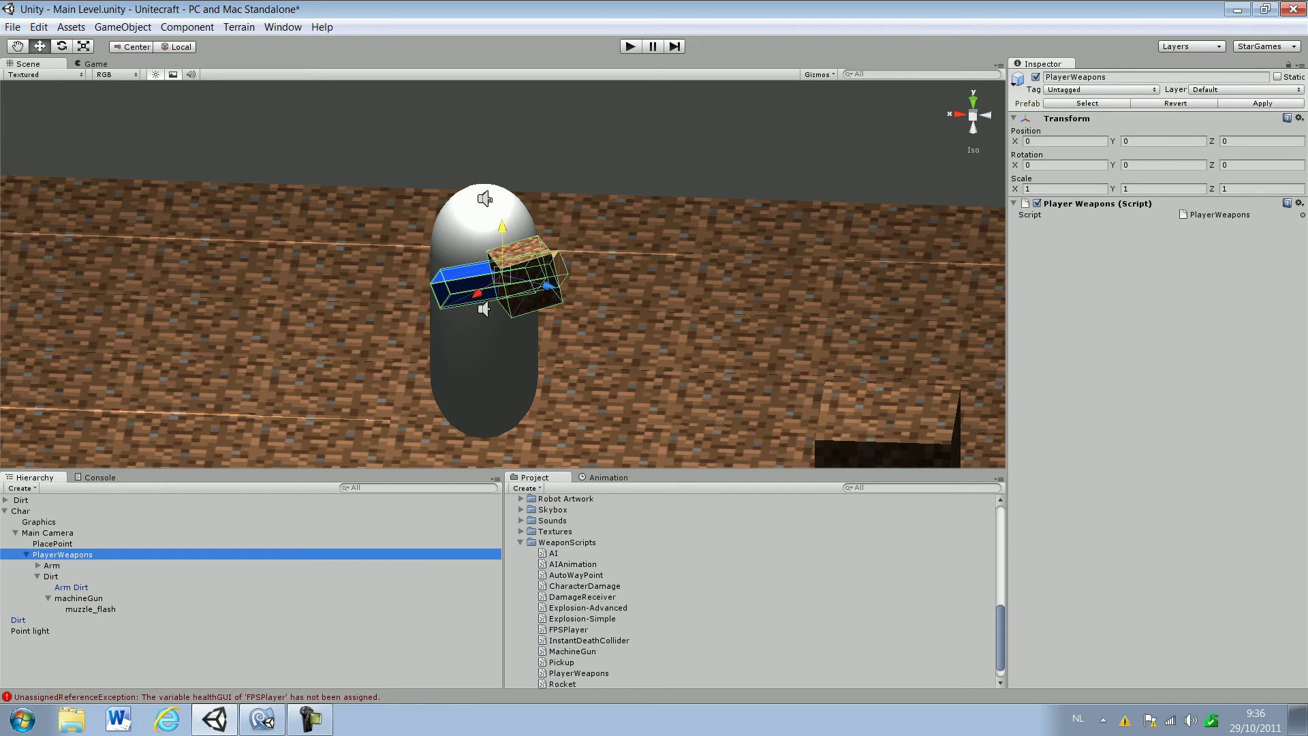
scroll(753, 589, up, 10)
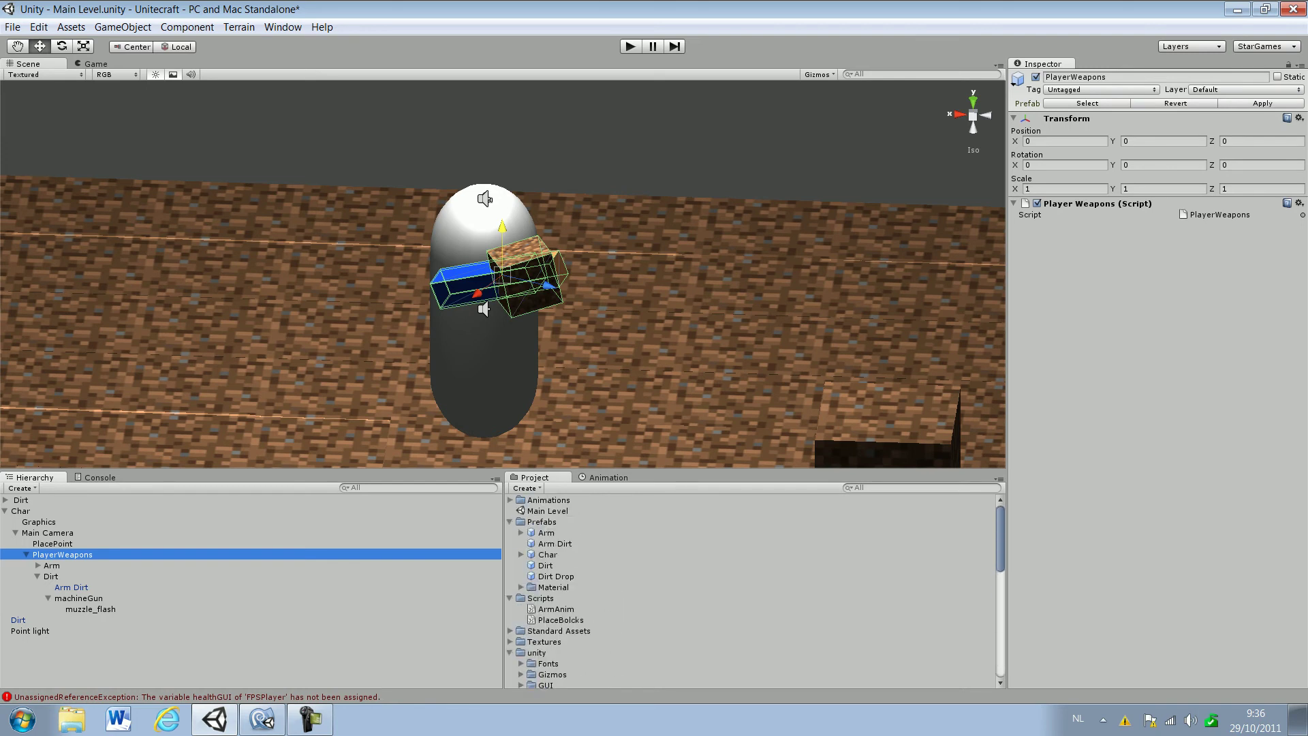
click(556, 576)
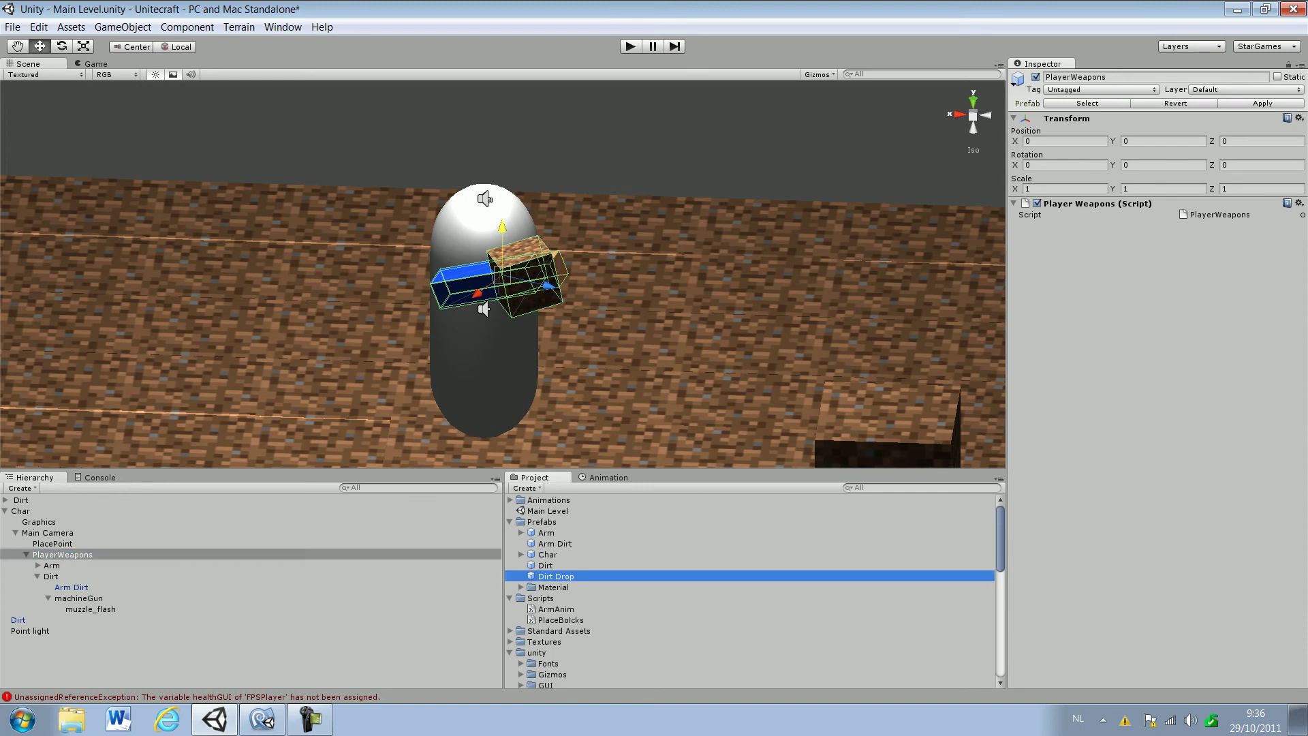
click(608, 478)
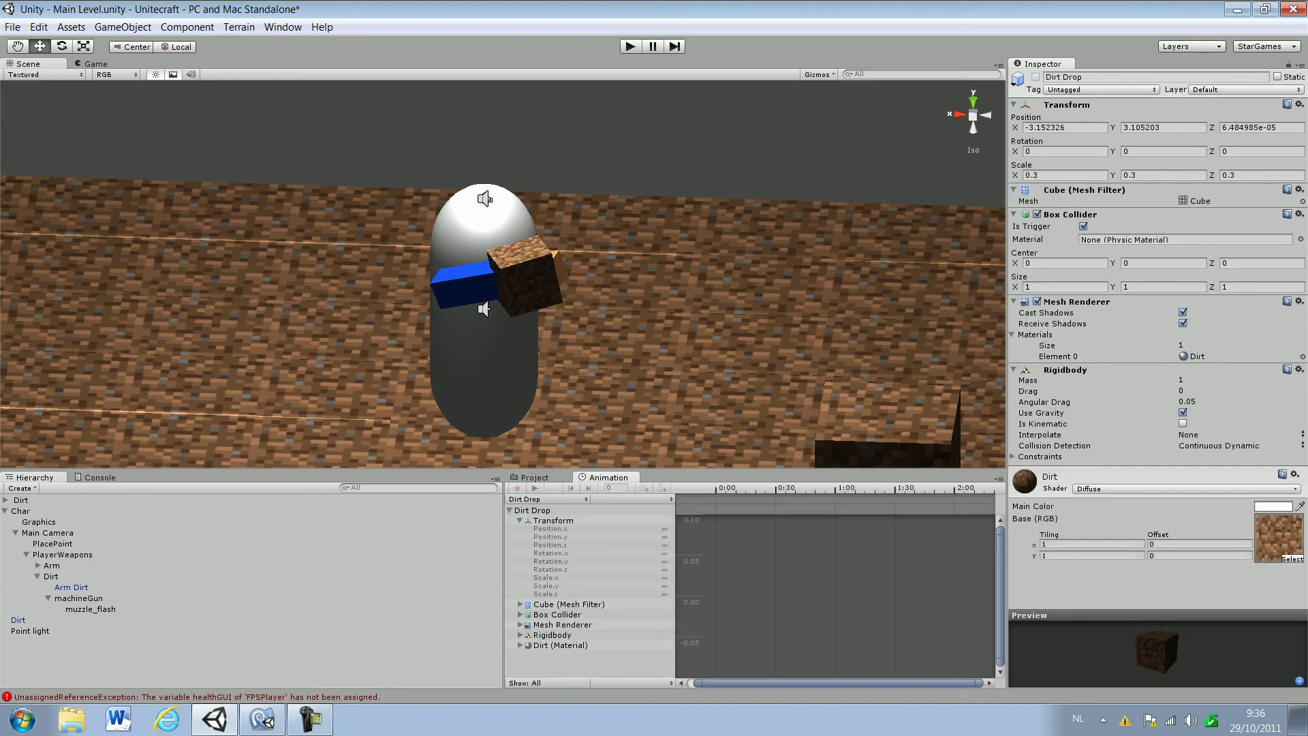
Step: Place an instance of the Dirt Drop prefab in the scene beside the character and return to the animation timeline
key(ctrl+5)
drag(555, 576, 690, 333)
key(ctrl+6)
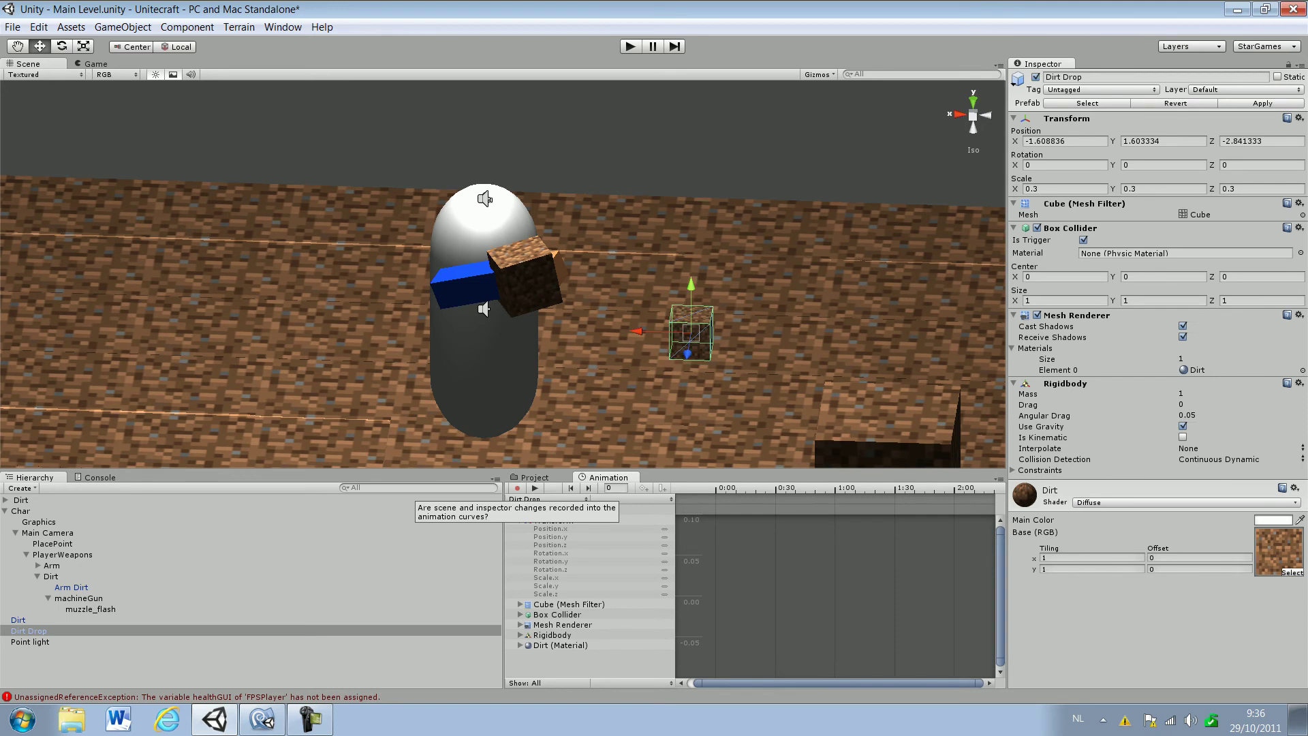
Step: Add an Animation component to Dirt Drop and save a new clip named Drop in the Animations folder
click(517, 488)
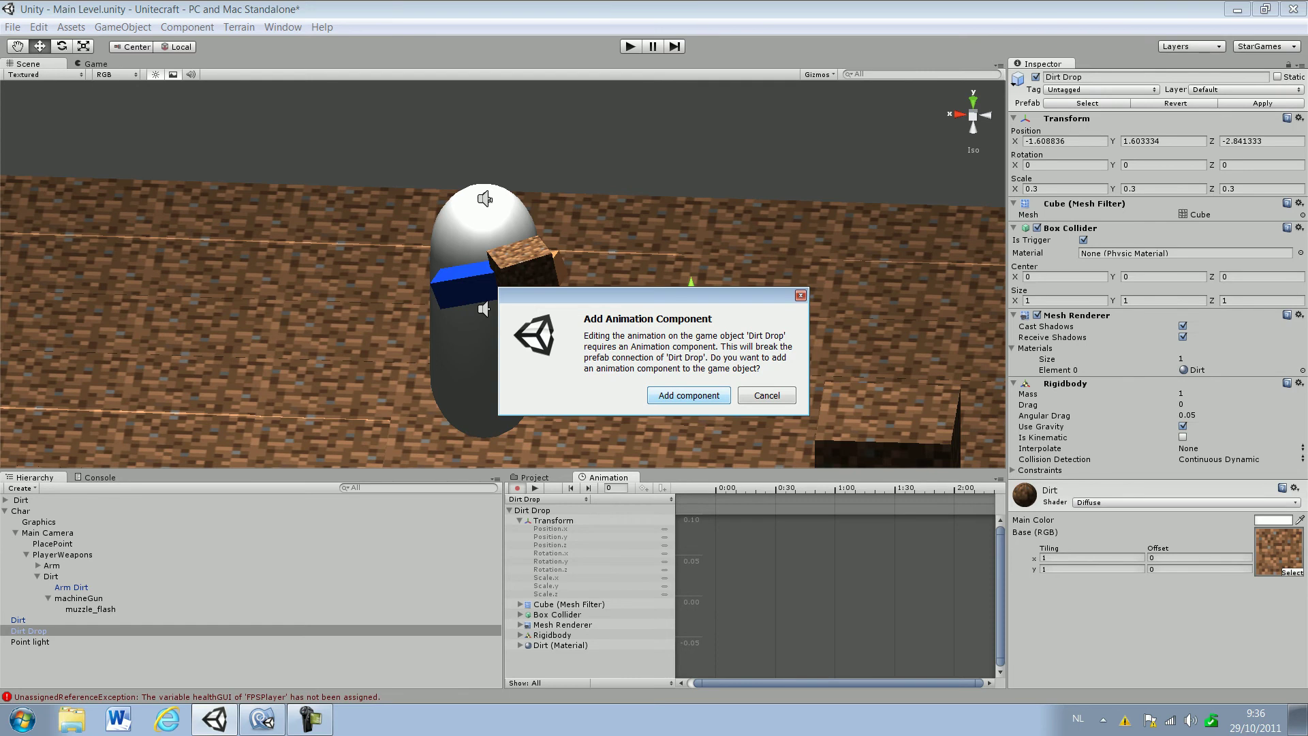
key(Return)
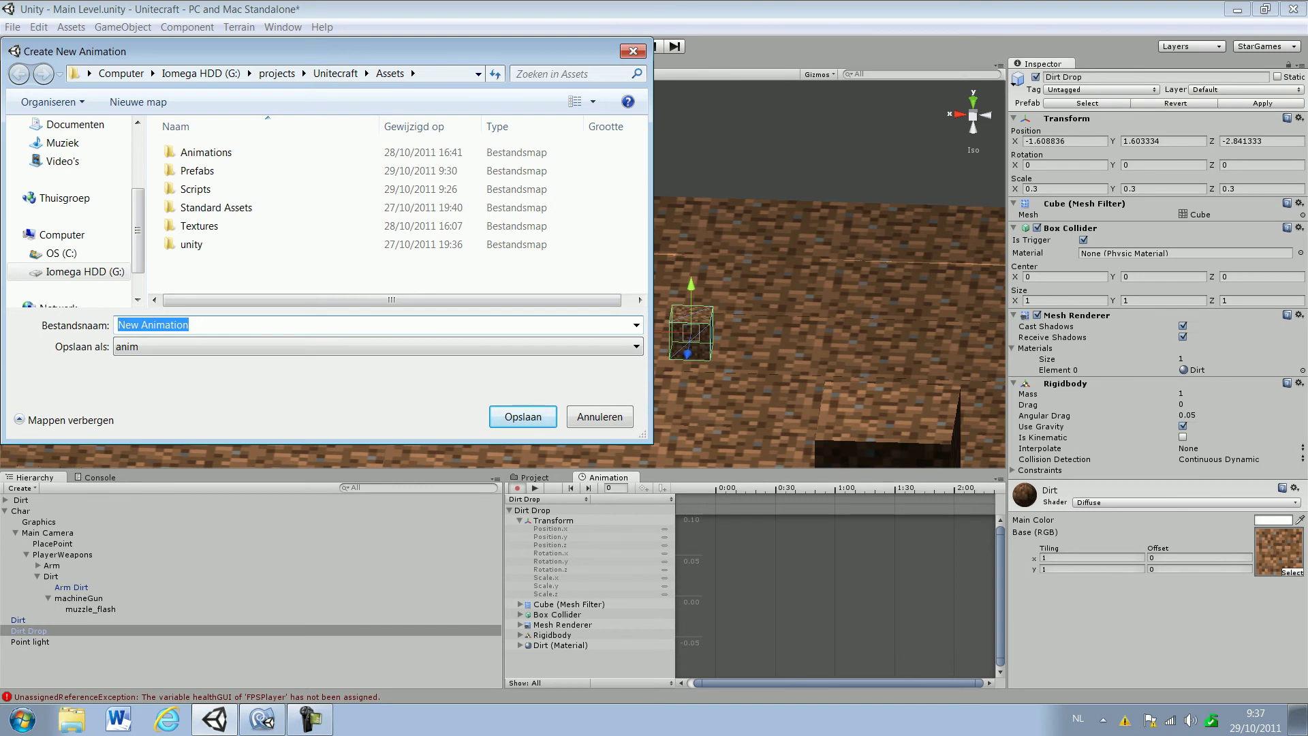
text(Drop)
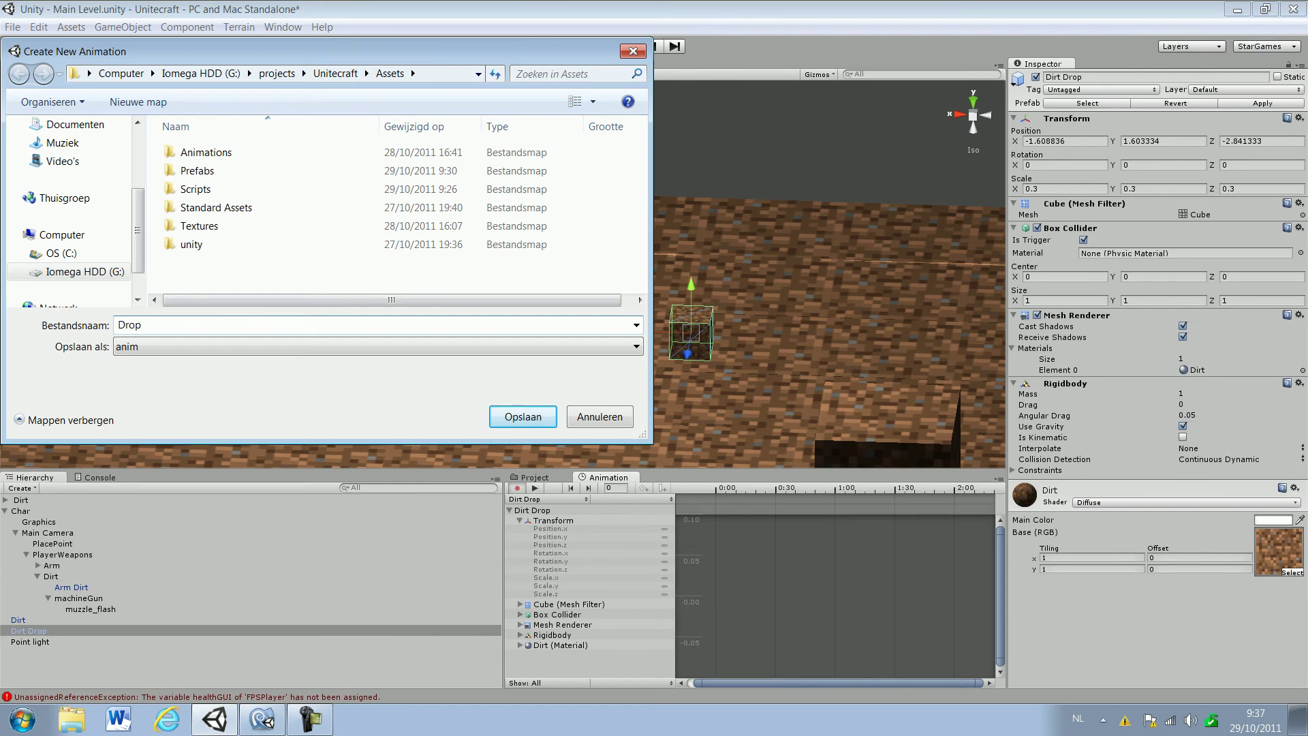
click(378, 347)
click(378, 347)
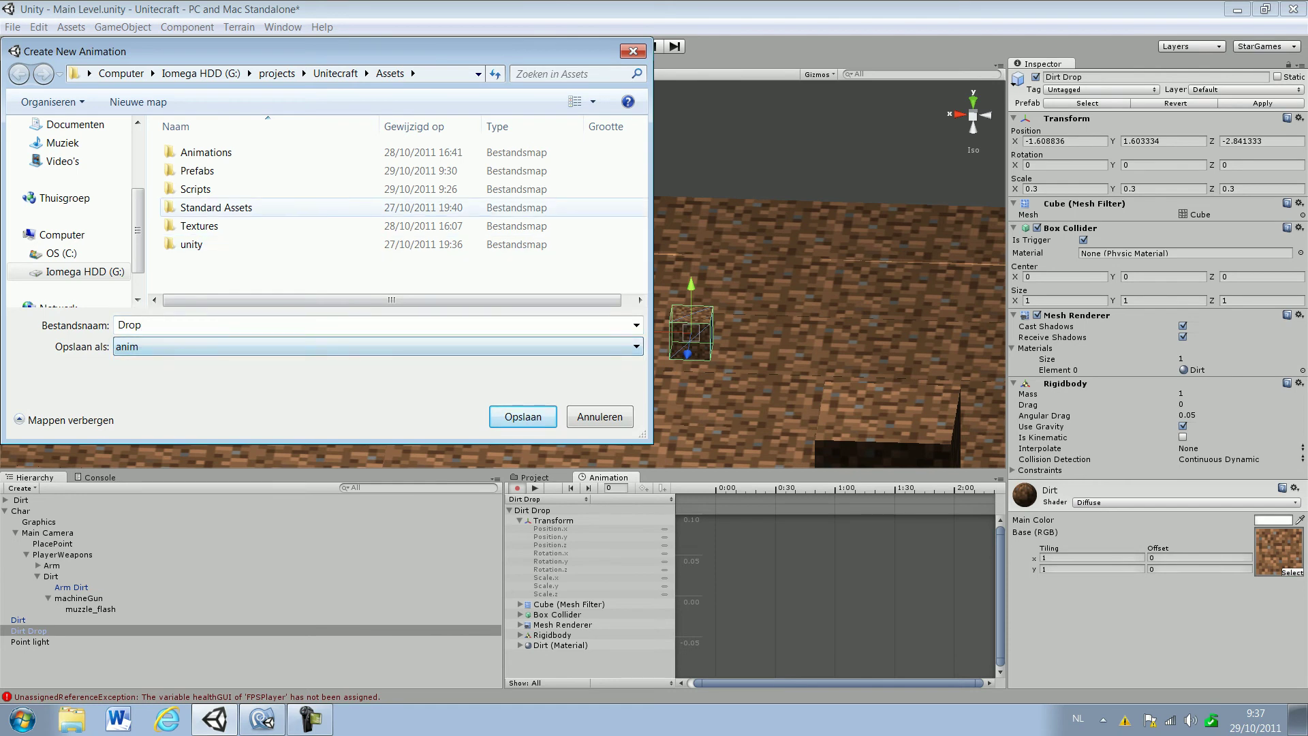
double_click(204, 152)
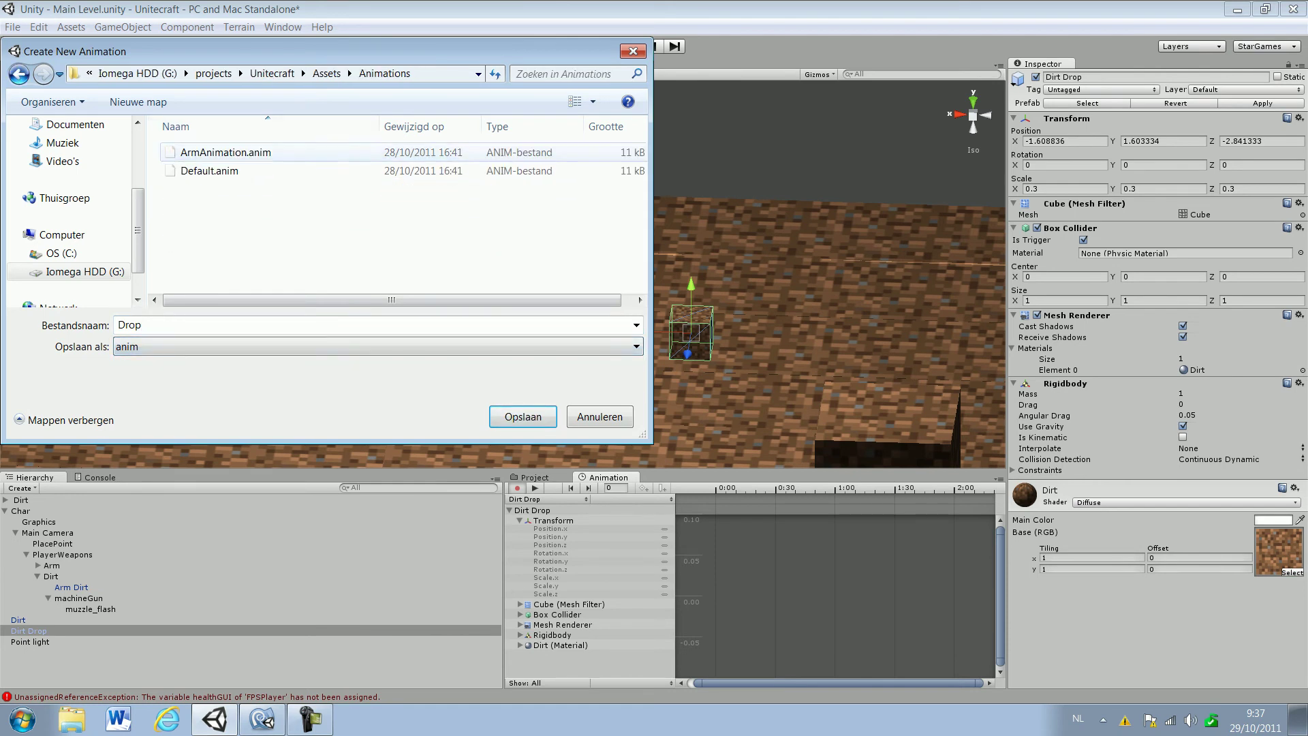
click(522, 416)
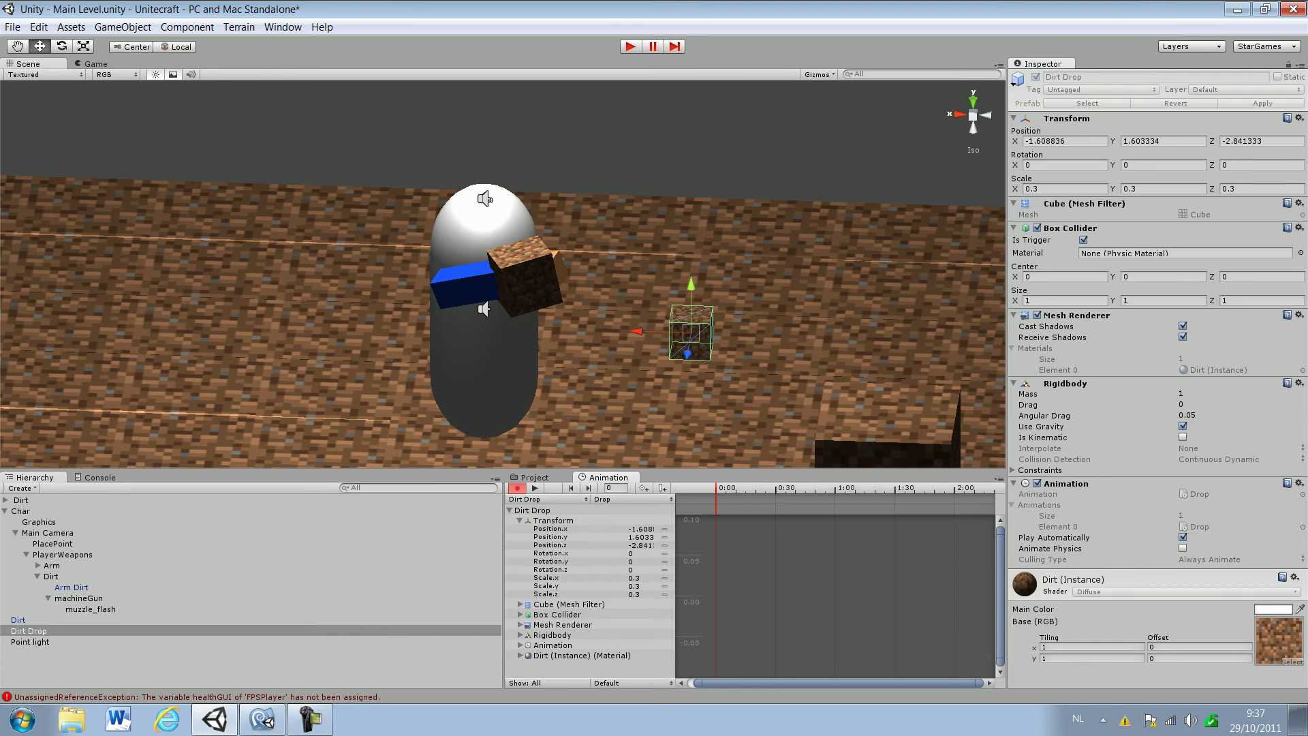
Step: Key Dirt Drop's Z position at about -2.81 at 0:00 and its Y rotation at 360 at frame 180
drag(687, 354, 686, 356)
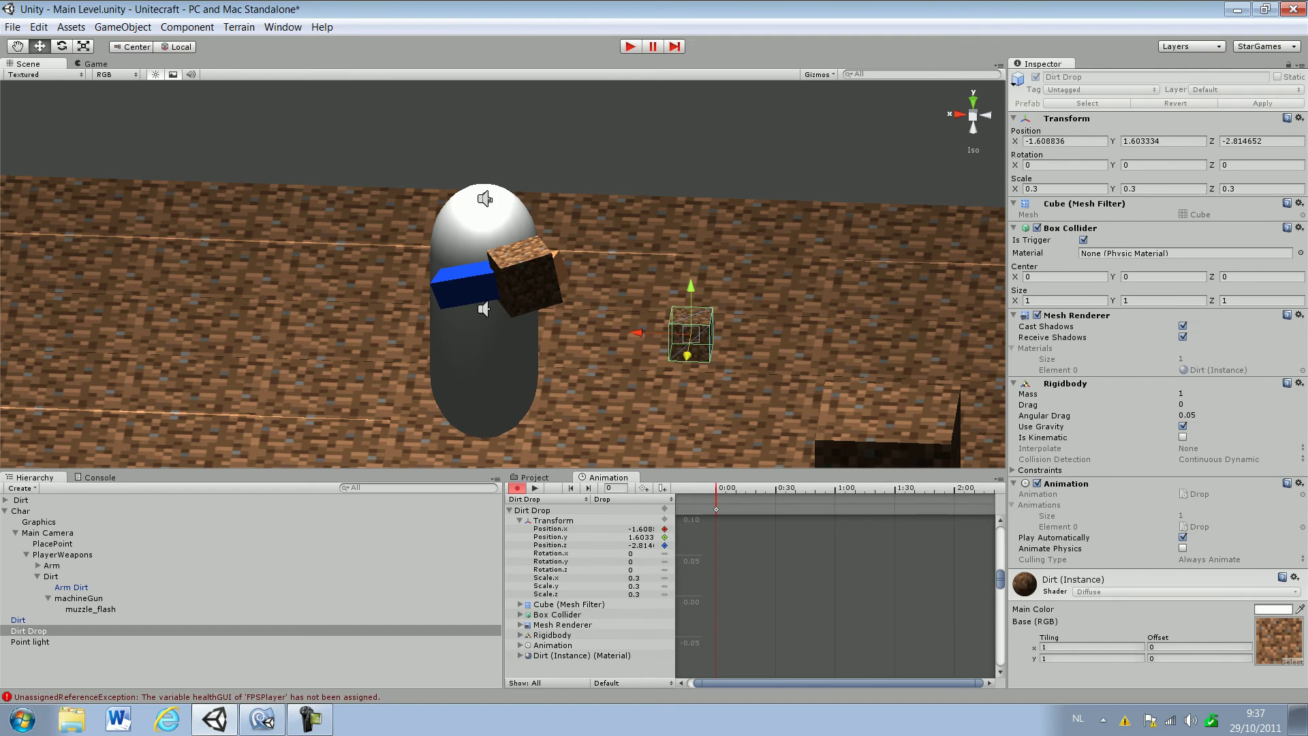
scroll(836, 586, down, 12)
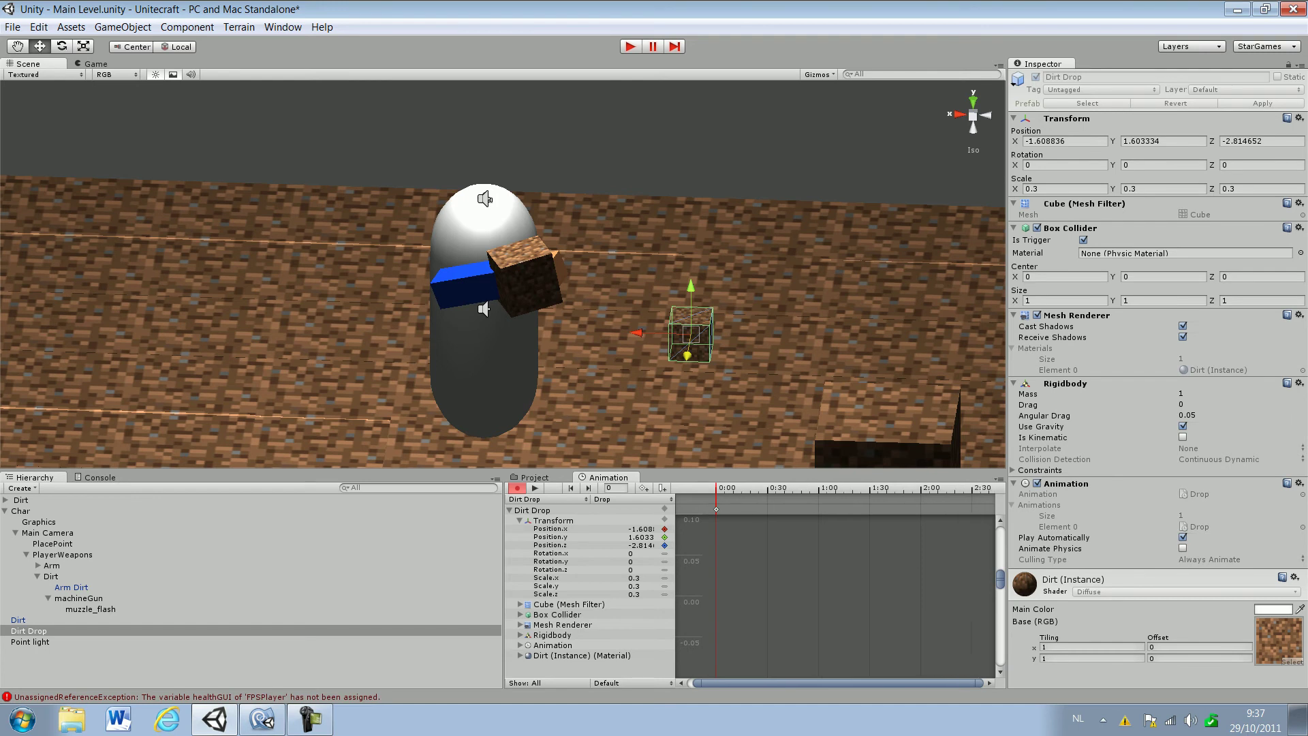
scroll(838, 586, down, 1)
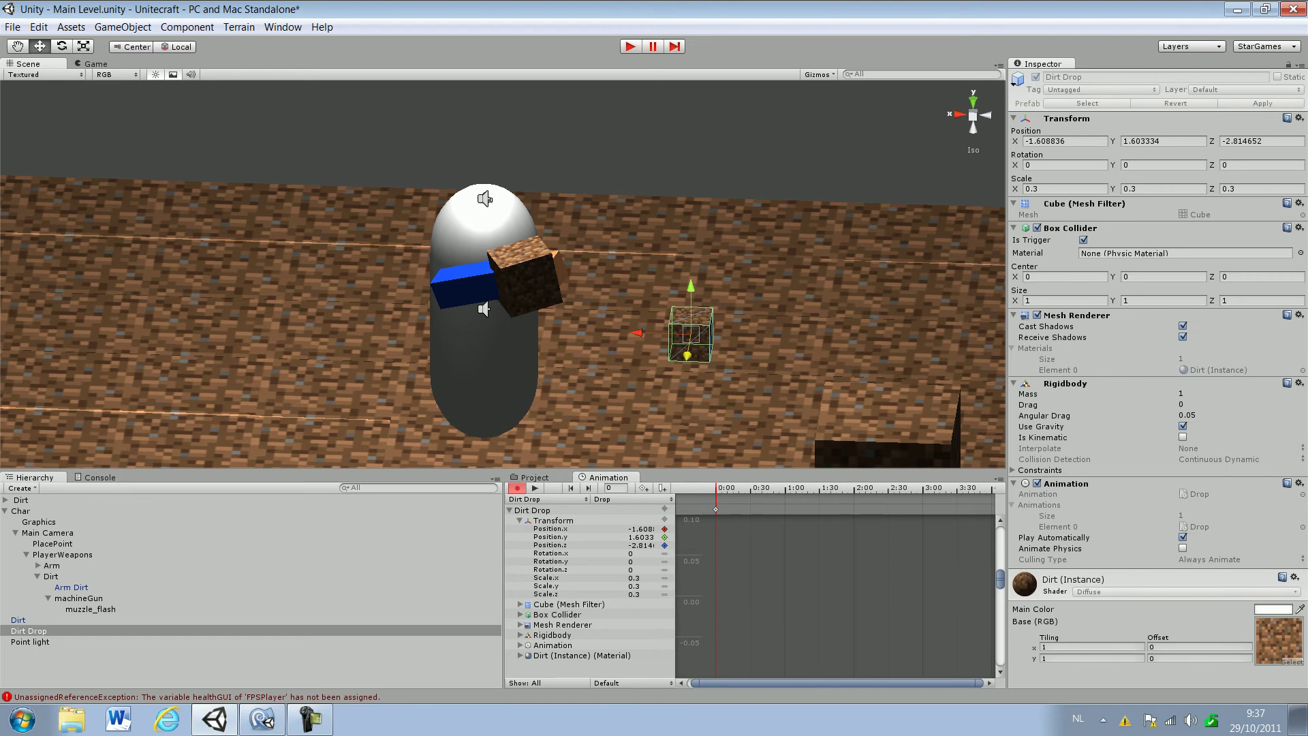
click(923, 488)
key(e)
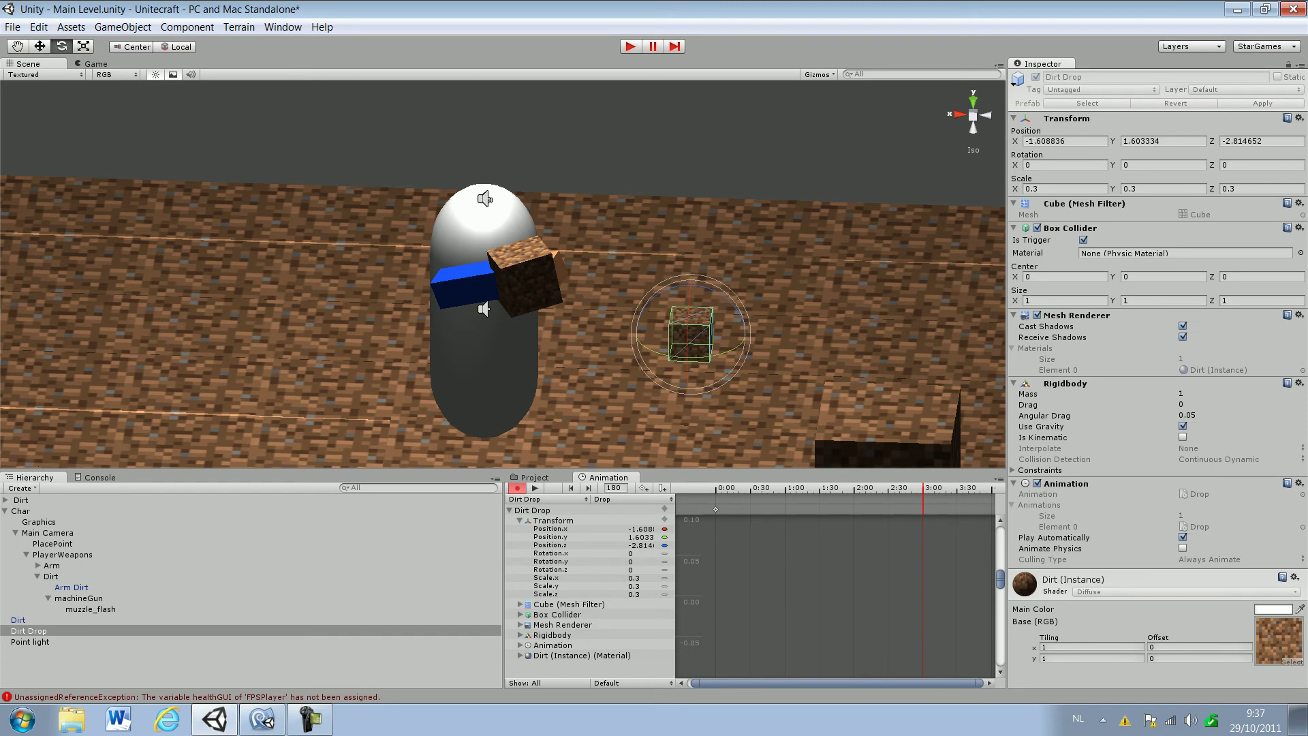
click(1065, 165)
text(360)
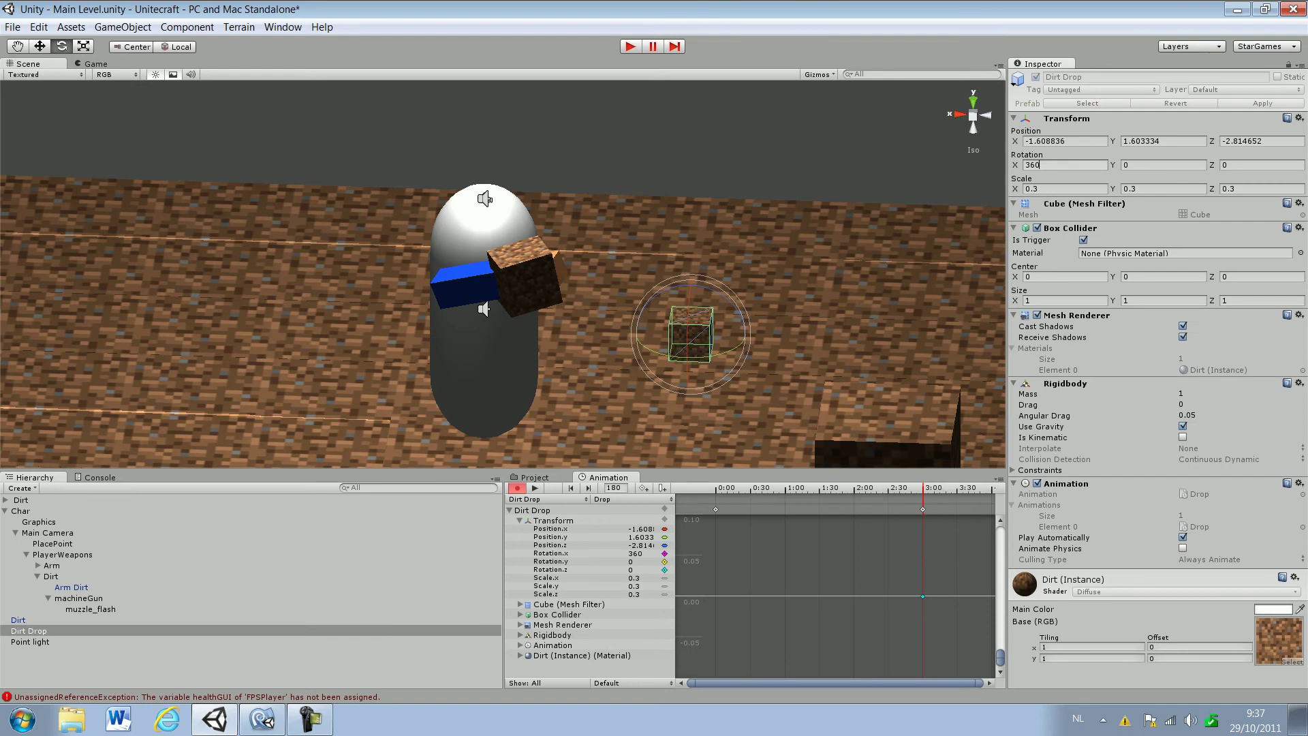
key(BackSpace)
key(BackSpace)
key(BackSpace)
click(1158, 165)
text(3)
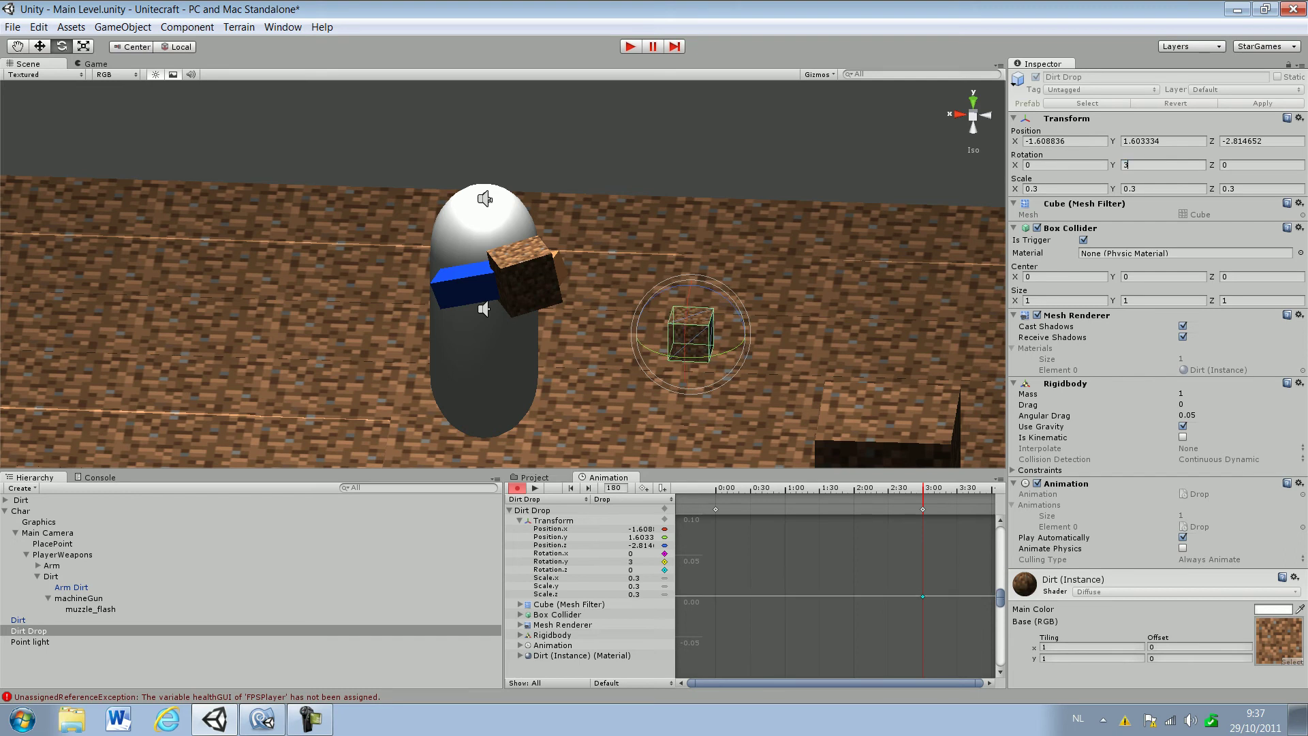
text(60)
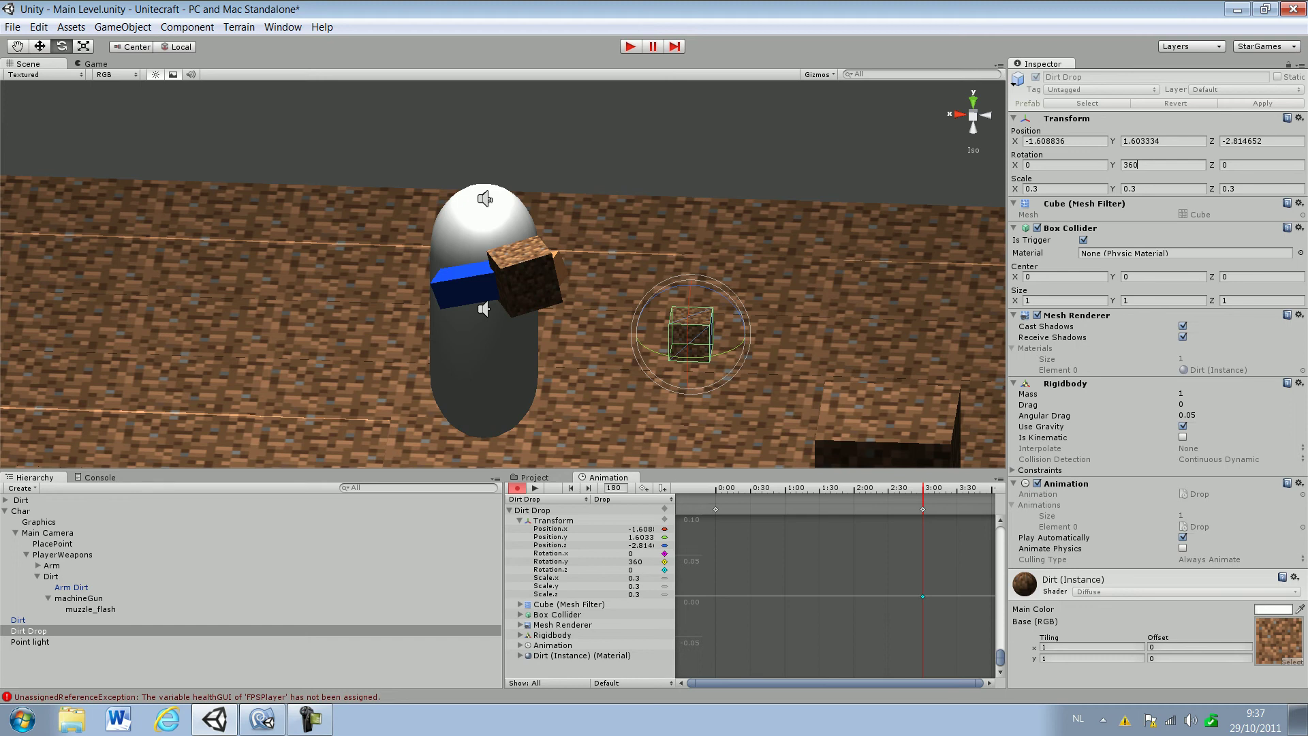
Step: Raise Dirt Drop's Y position to about 1.77 at frame 180 and preview the Drop animation
drag(1113, 142, 1117, 141)
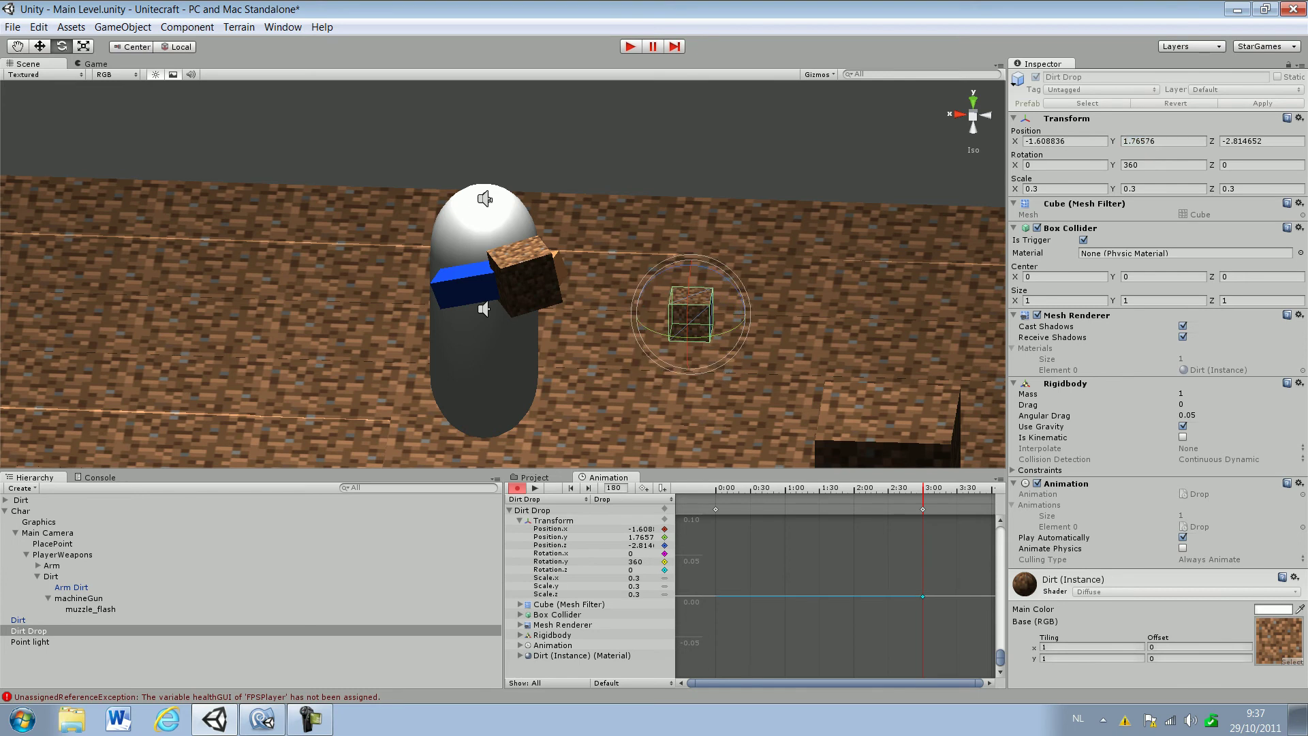
click(1115, 141)
click(535, 488)
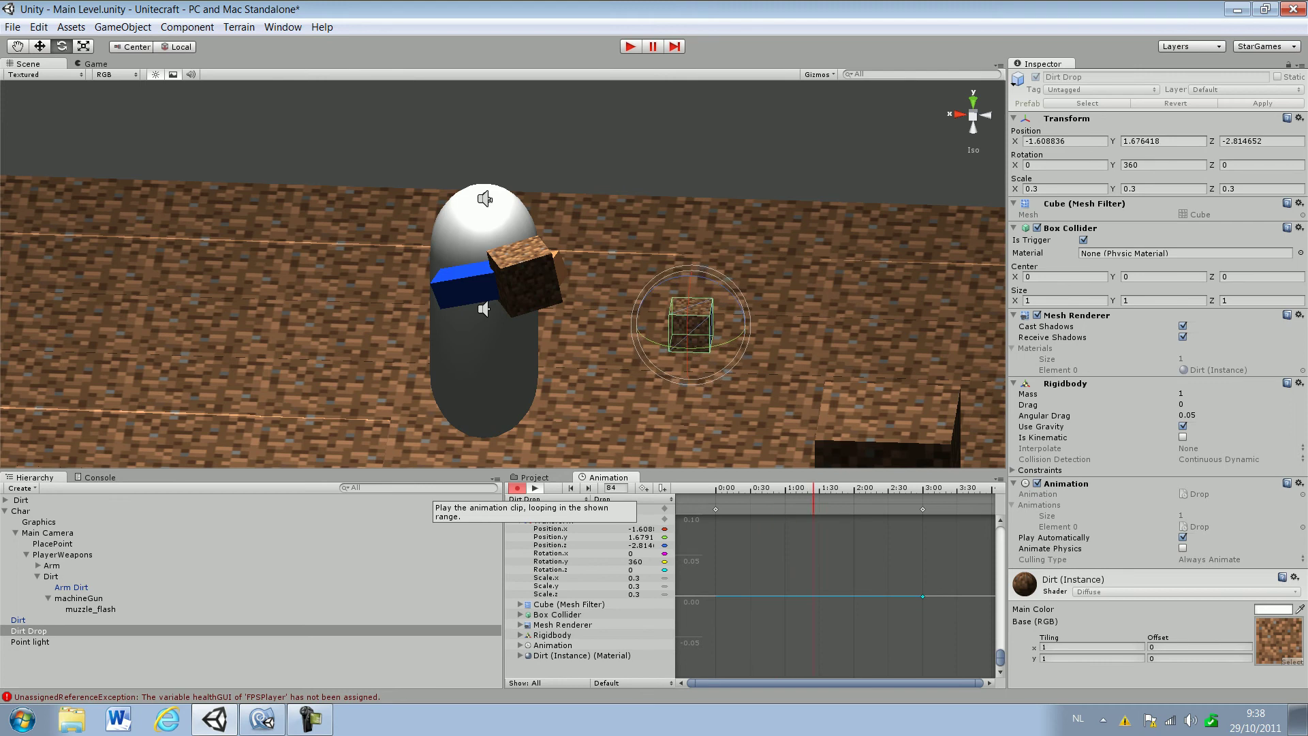
key(ctrl+p)
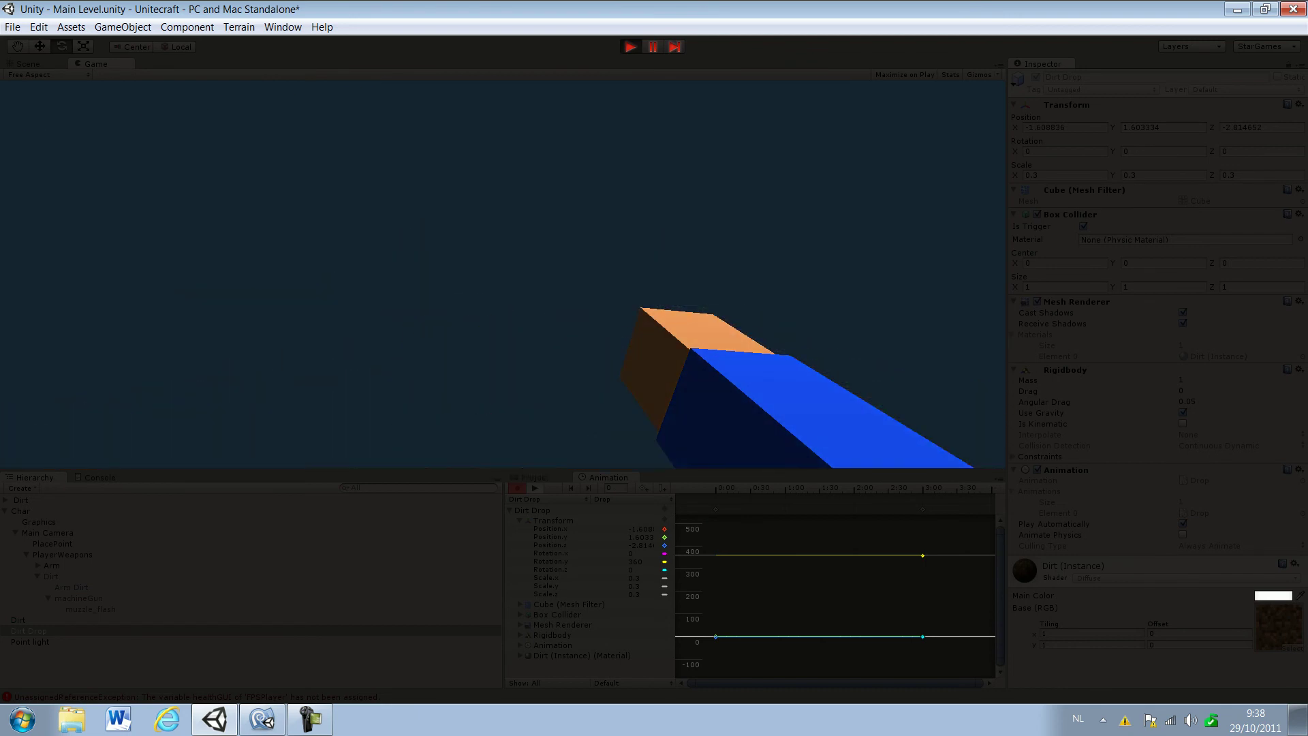
key(ctrl+p)
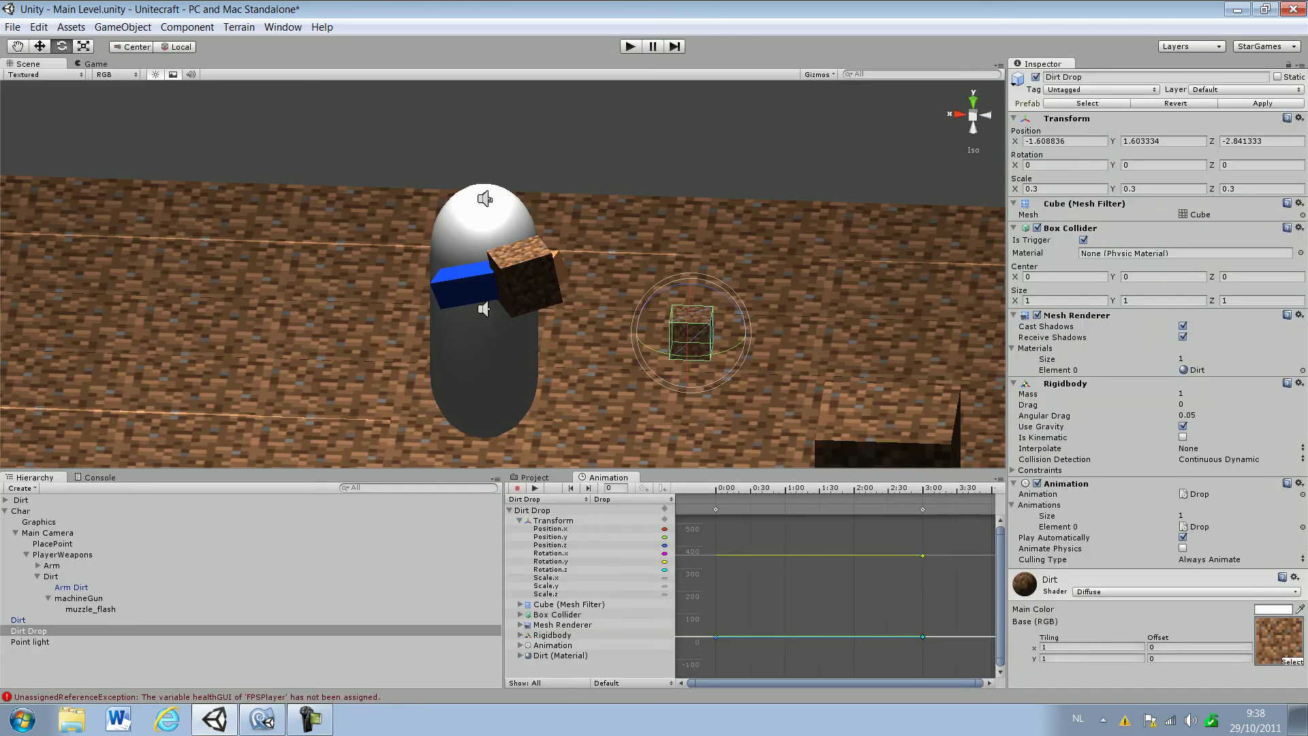
Step: Resume recording the Drop clip and delete its keyframes at 0:00 and 3:00
click(517, 488)
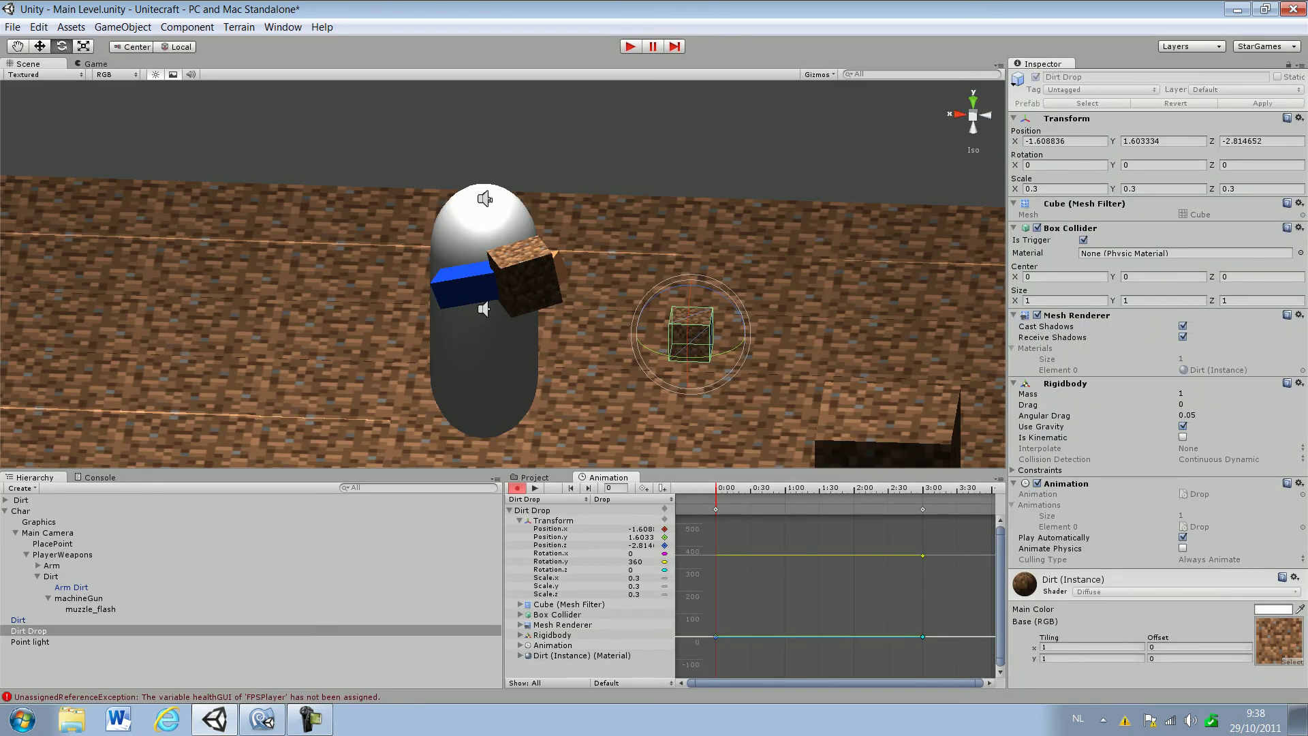
right_click(715, 509)
click(770, 535)
right_click(922, 509)
click(981, 535)
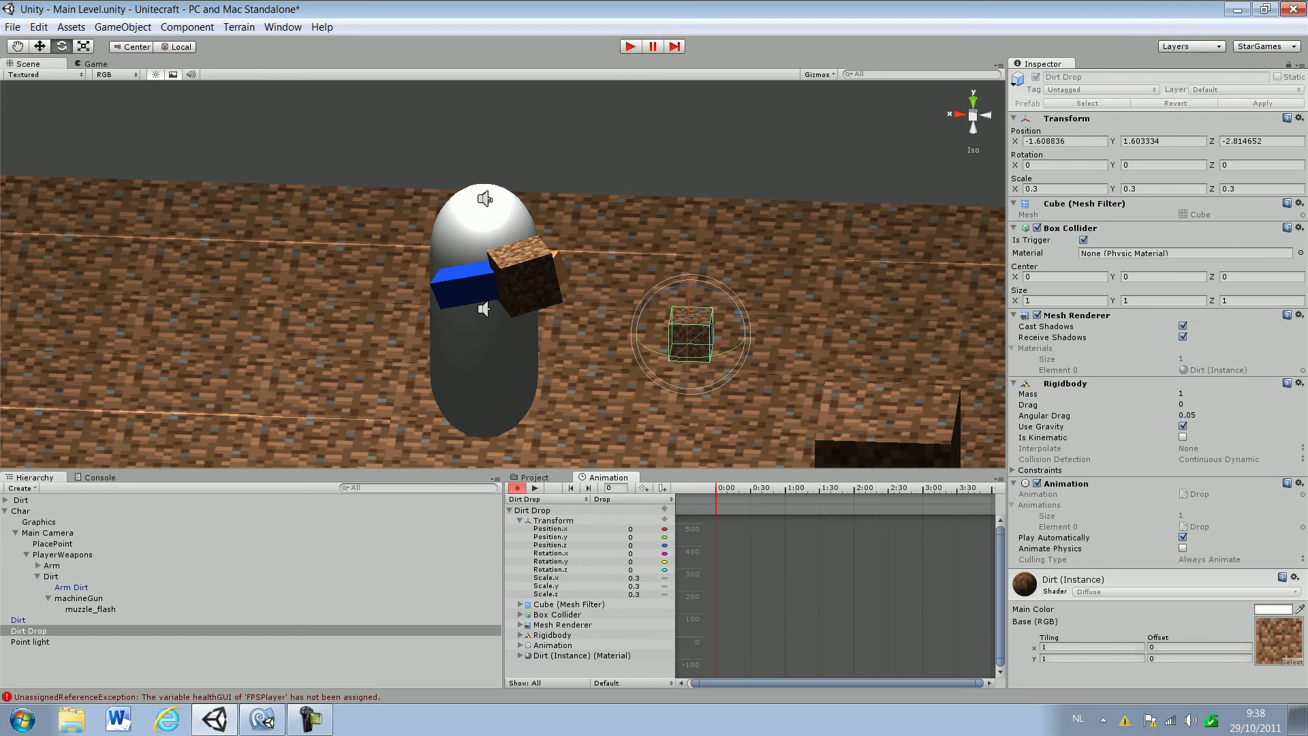
Step: Key Dirt Drop's Y rotation at about -0.76 at 0:00 and about 134 at frame 179, and preview the clip
drag(689, 358, 692, 357)
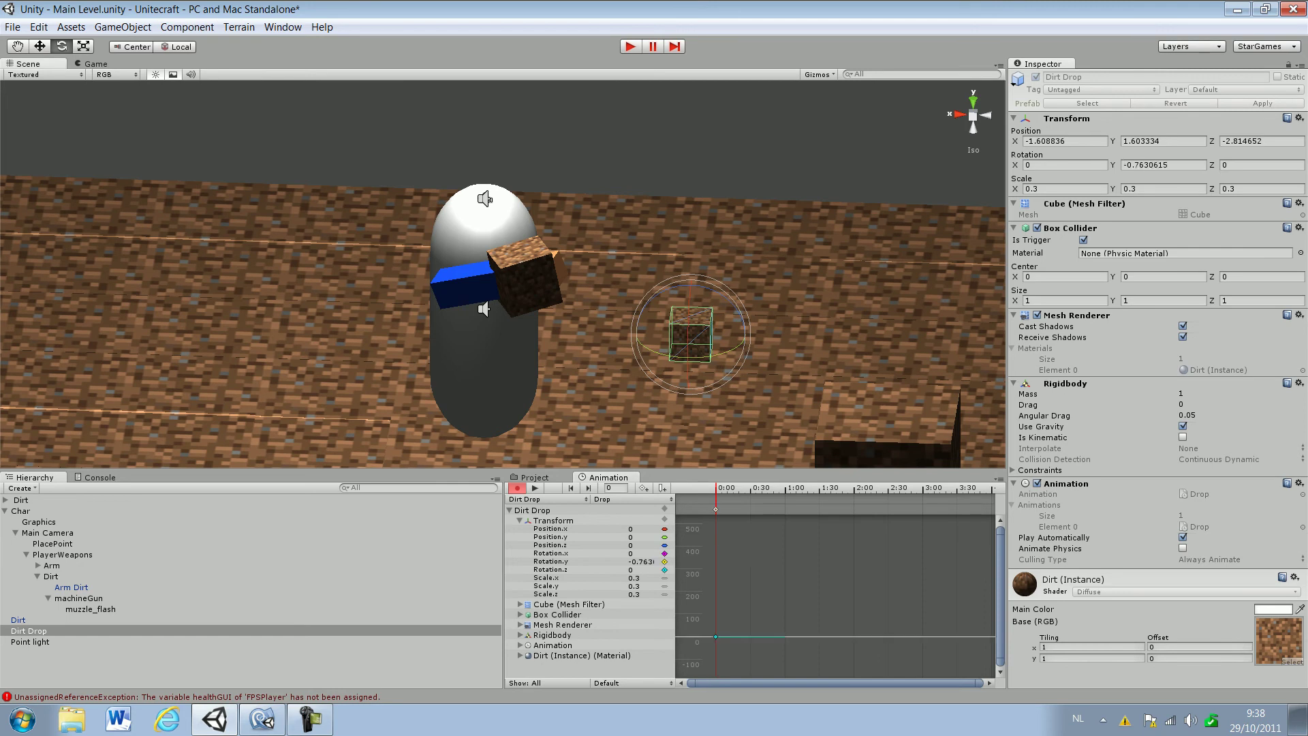
click(922, 487)
drag(689, 357, 766, 359)
drag(1090, 165, 1035, 165)
drag(966, 361, 1098, 362)
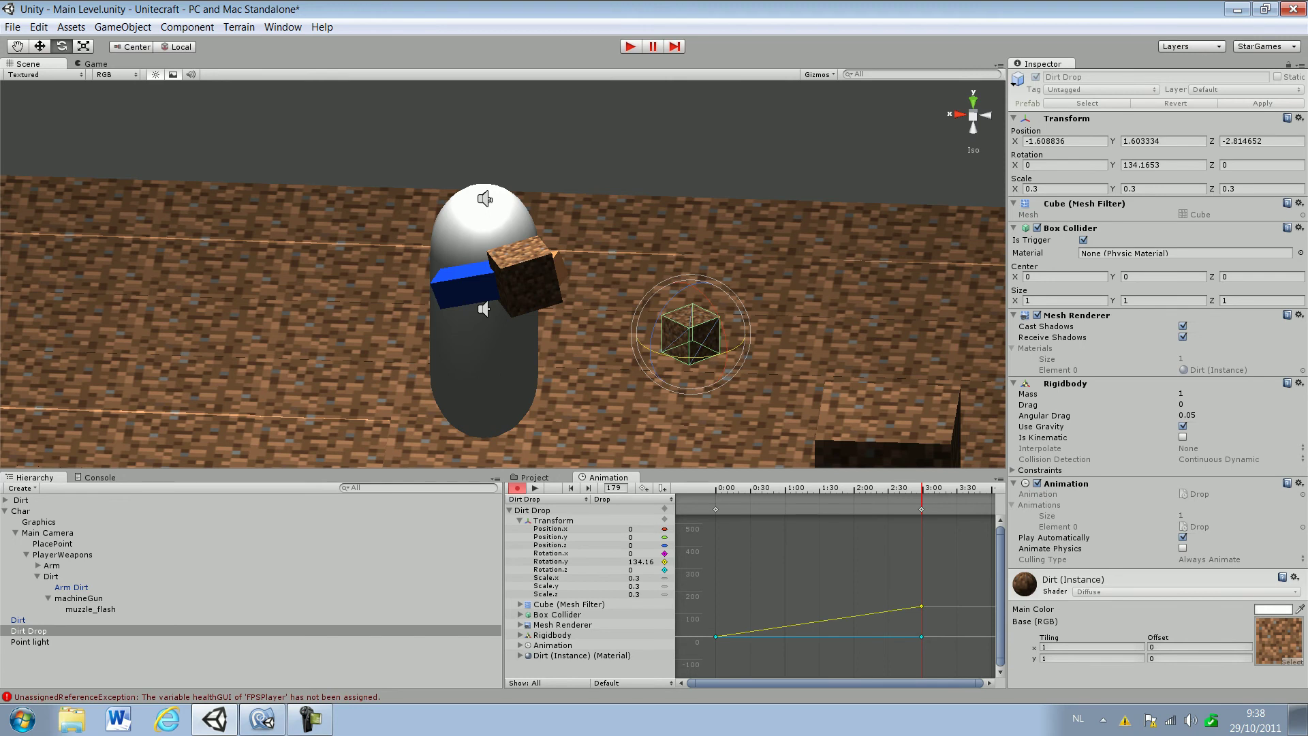
click(535, 487)
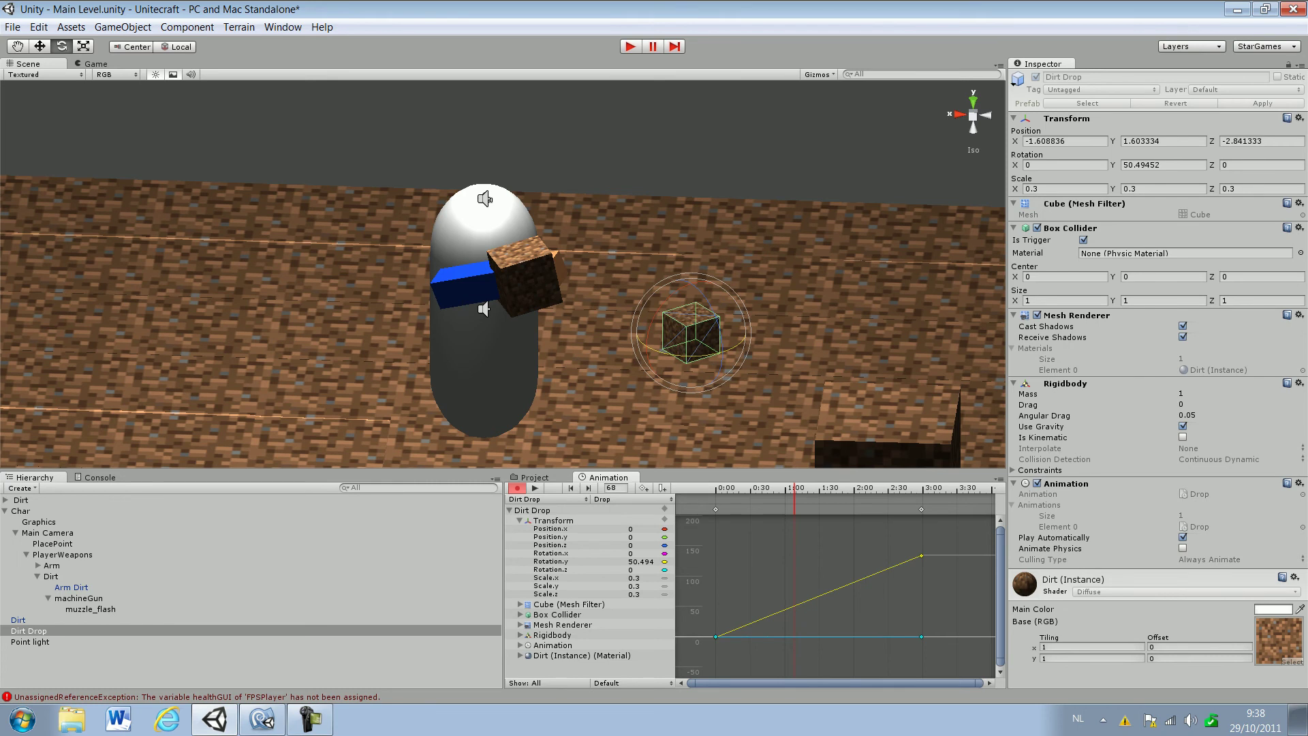
Step: Add a keyframe at frame 68 with Dirt Drop's Y rotation at about -31 and preview the clip
drag(691, 355, 588, 348)
drag(746, 361, 790, 362)
drag(440, 337, 321, 328)
drag(824, 364, 864, 365)
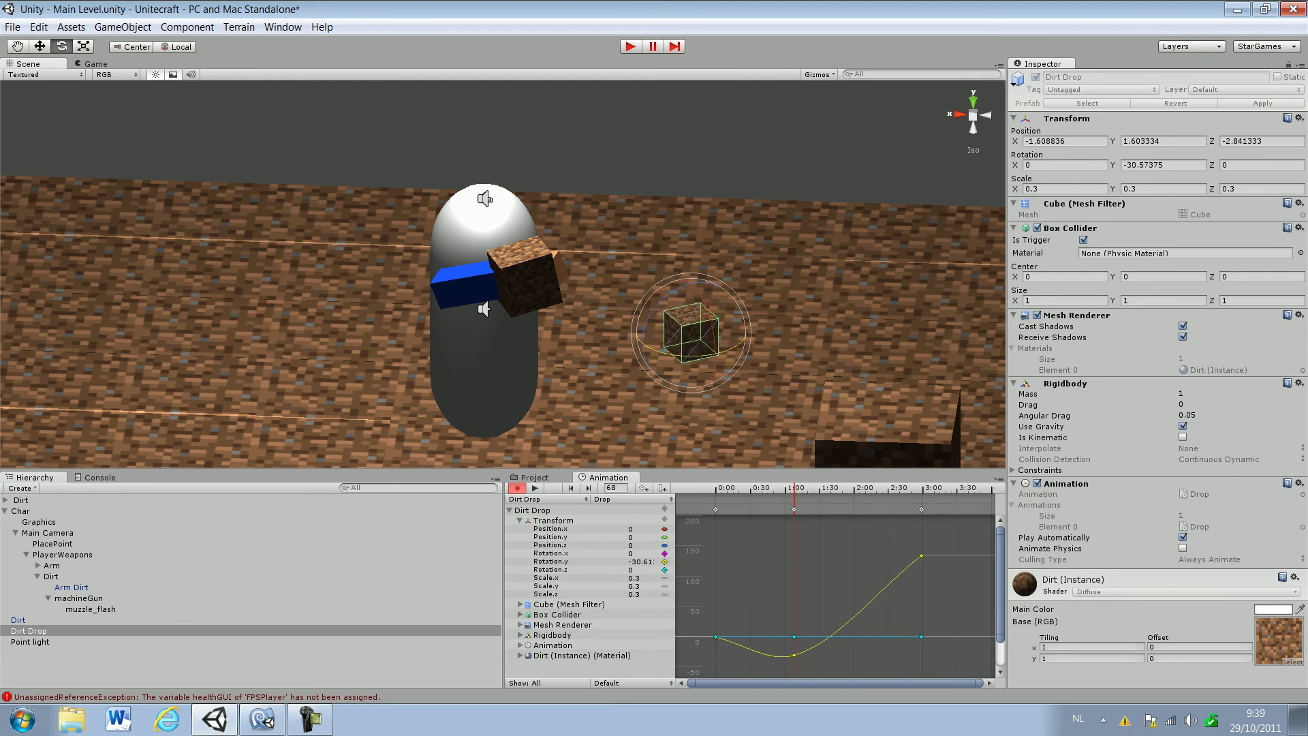
click(535, 488)
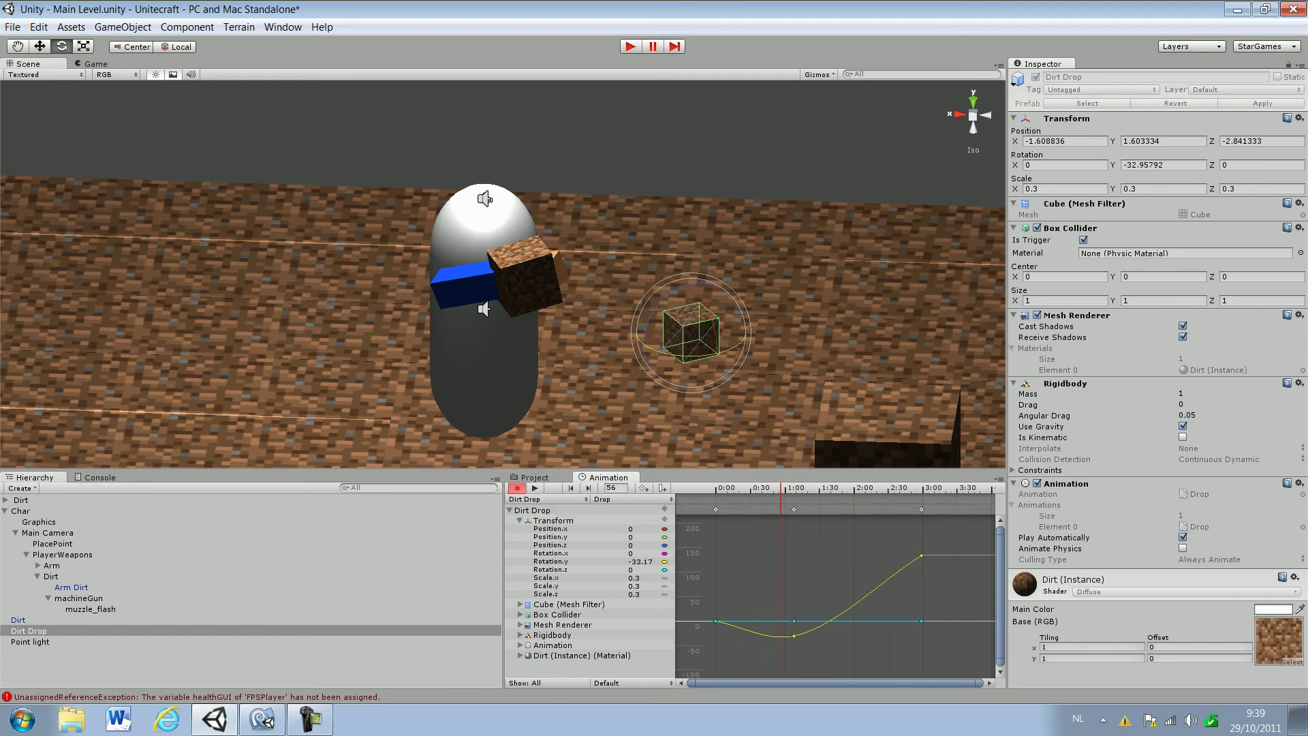
Step: Delete the middle keyframe at frame 68 and replay the Drop clip
right_click(793, 509)
click(851, 537)
click(535, 488)
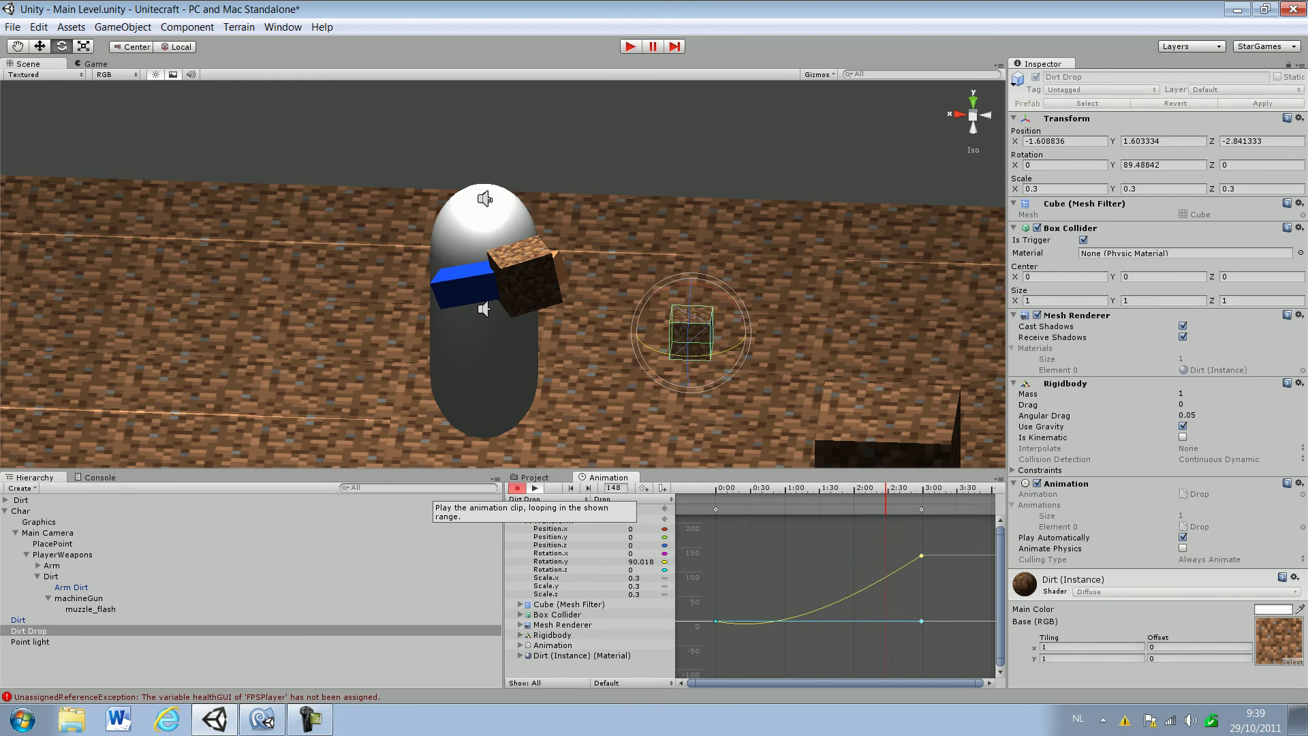
Step: Stop the preview and delete the Drop clip's end keyframe near 3:00
click(535, 477)
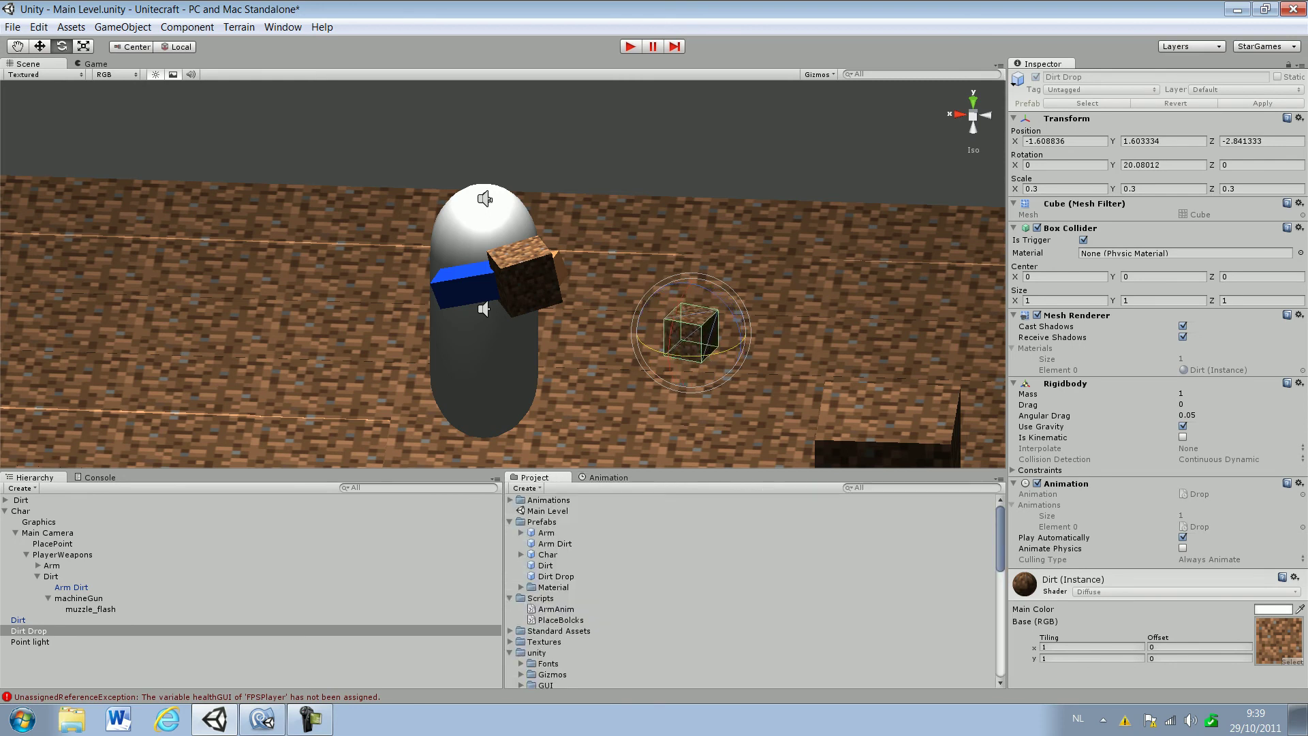
click(607, 477)
click(535, 488)
right_click(921, 509)
click(954, 535)
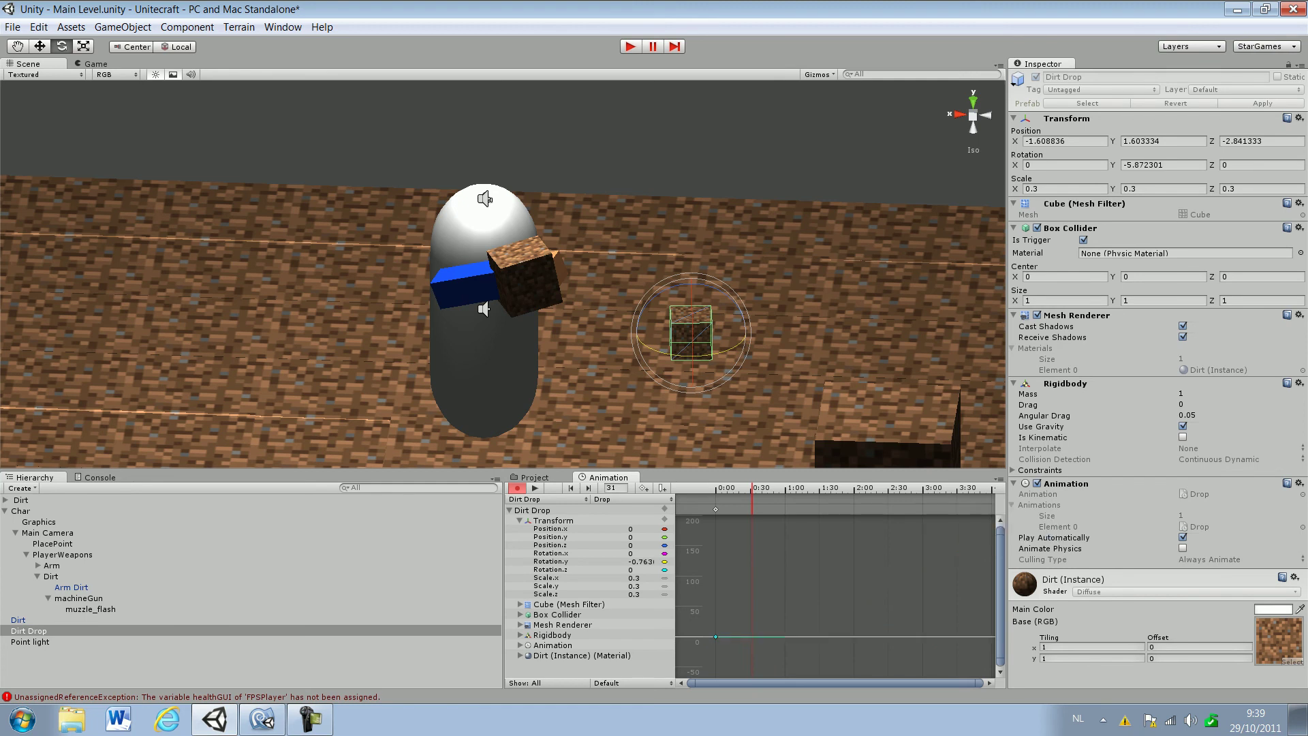
Step: Key Dirt Drop's Y rotation at about 181.3 at frame 182 and preview the clip
drag(752, 488, 925, 488)
drag(1113, 165, 1274, 164)
click(1161, 165)
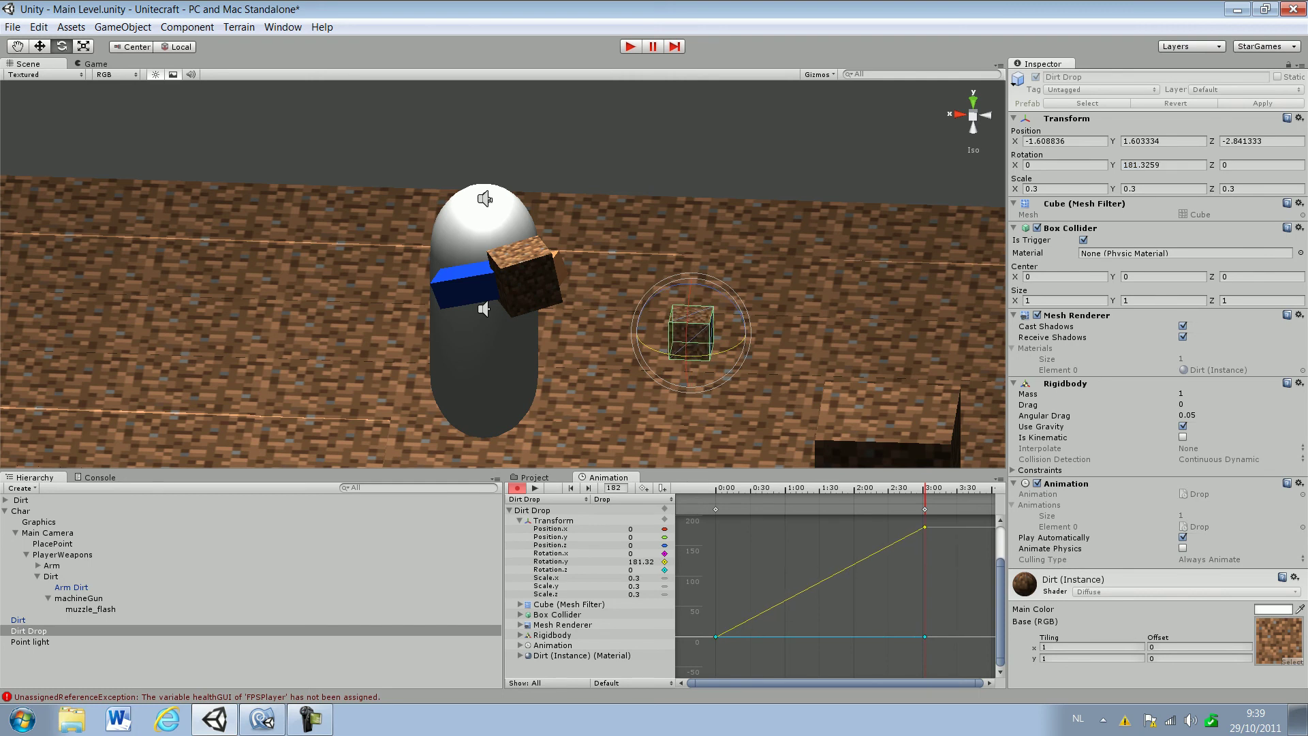
click(534, 488)
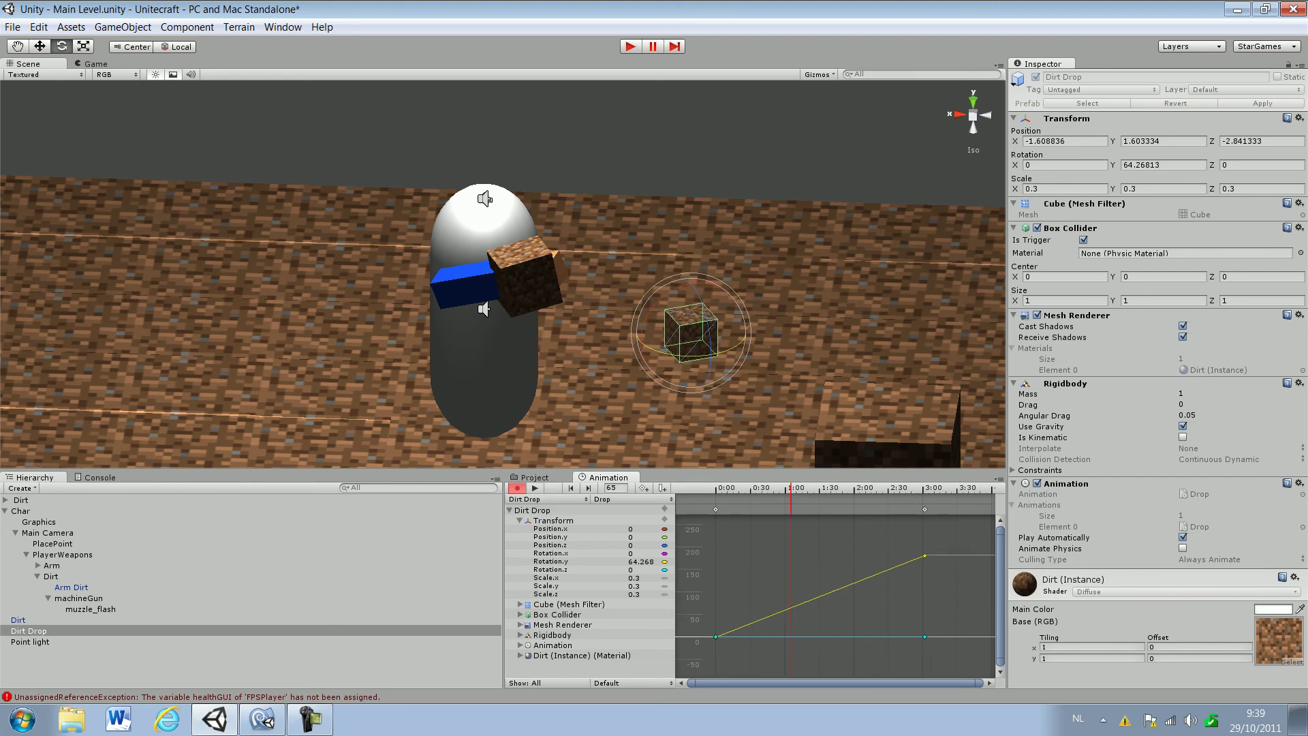
Step: Raise Dirt Drop's Y position to about 1.65 at the end keyframe, frame 182
click(589, 488)
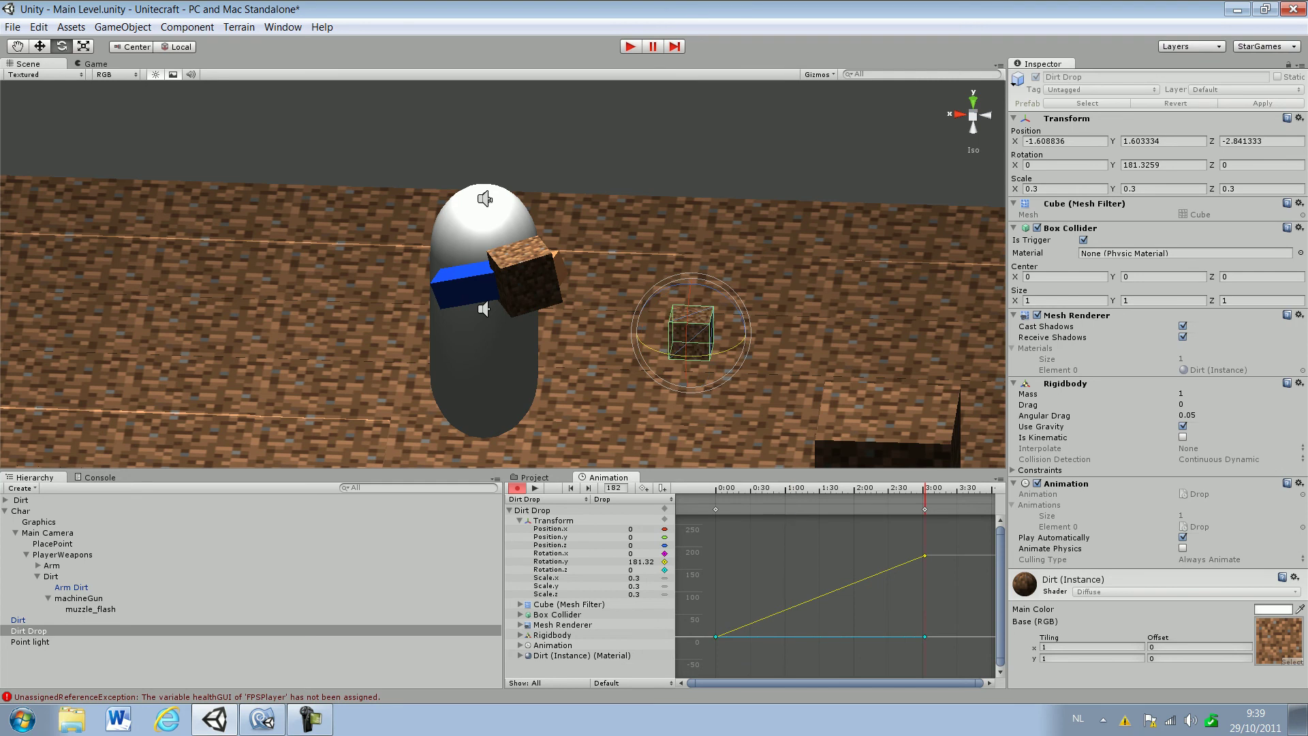
key(w)
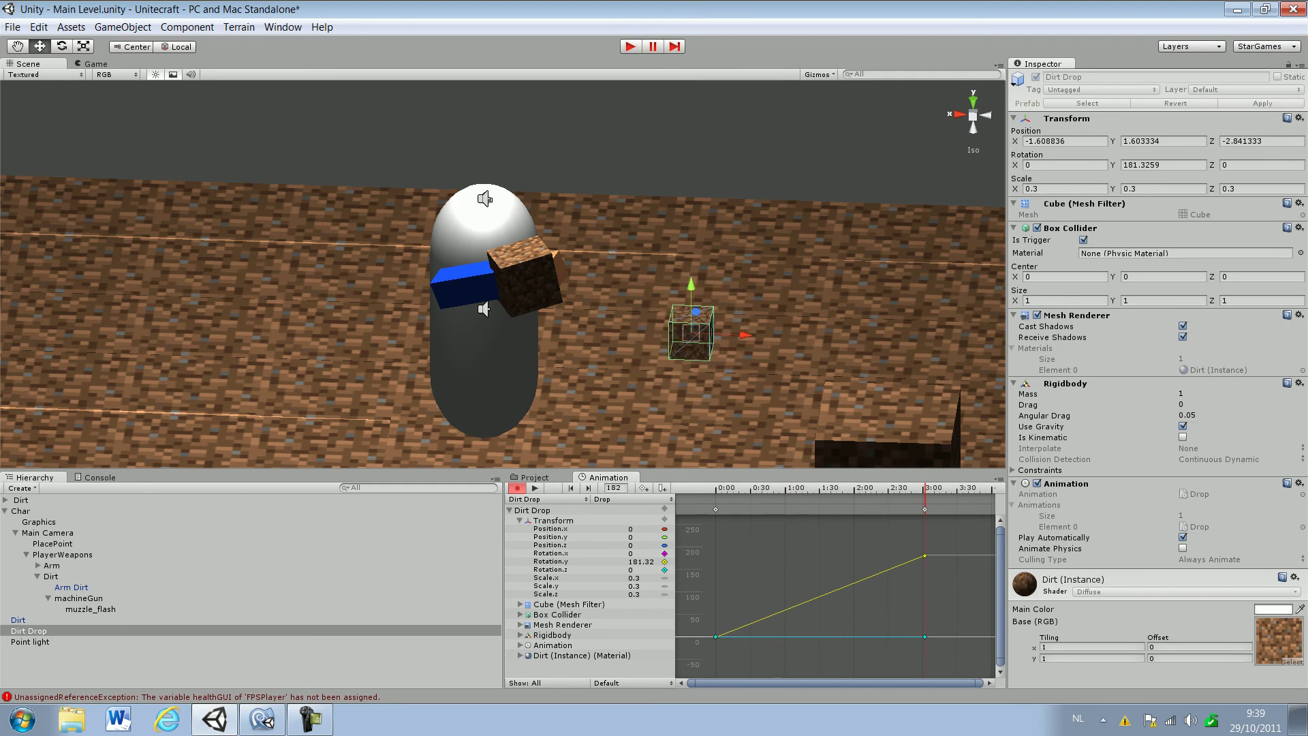
drag(690, 285, 691, 278)
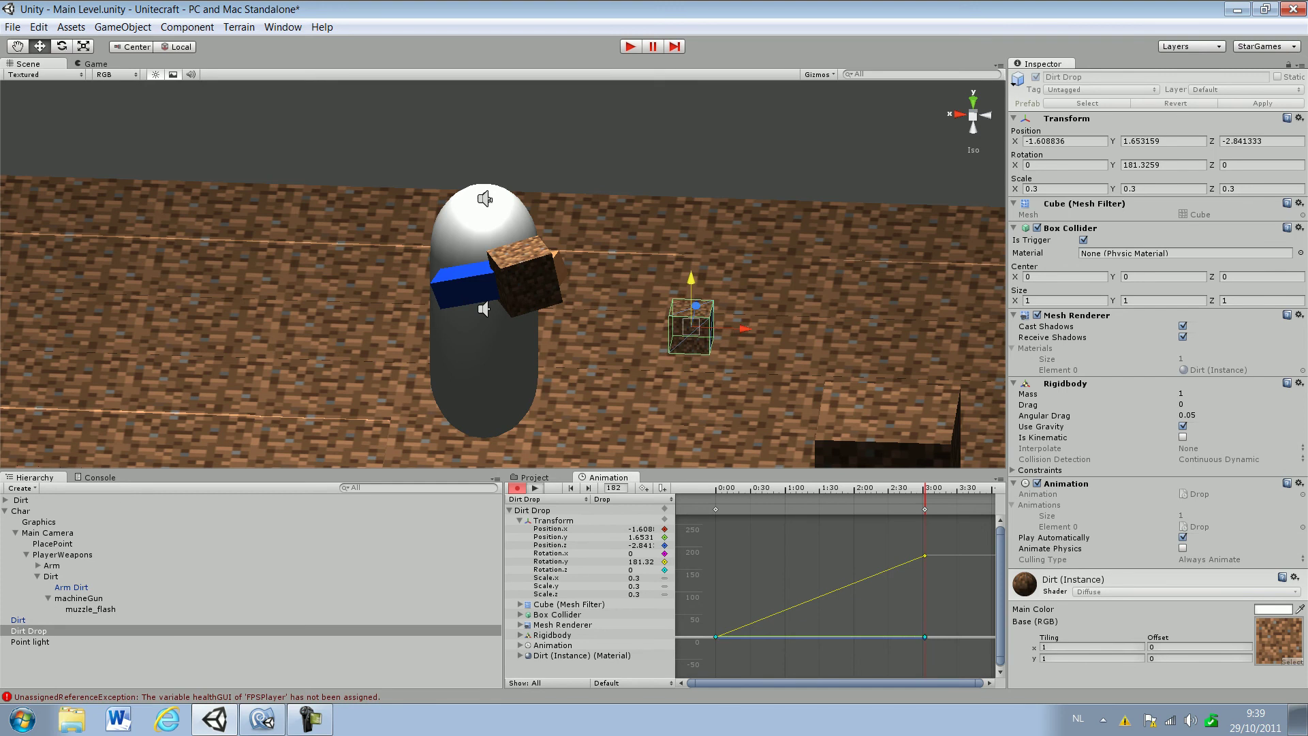
Step: Key Dirt Drop's Y position at about 1.59 at frame 3 and about 1.80 at frame 176, and preview the Drop clip
click(534, 487)
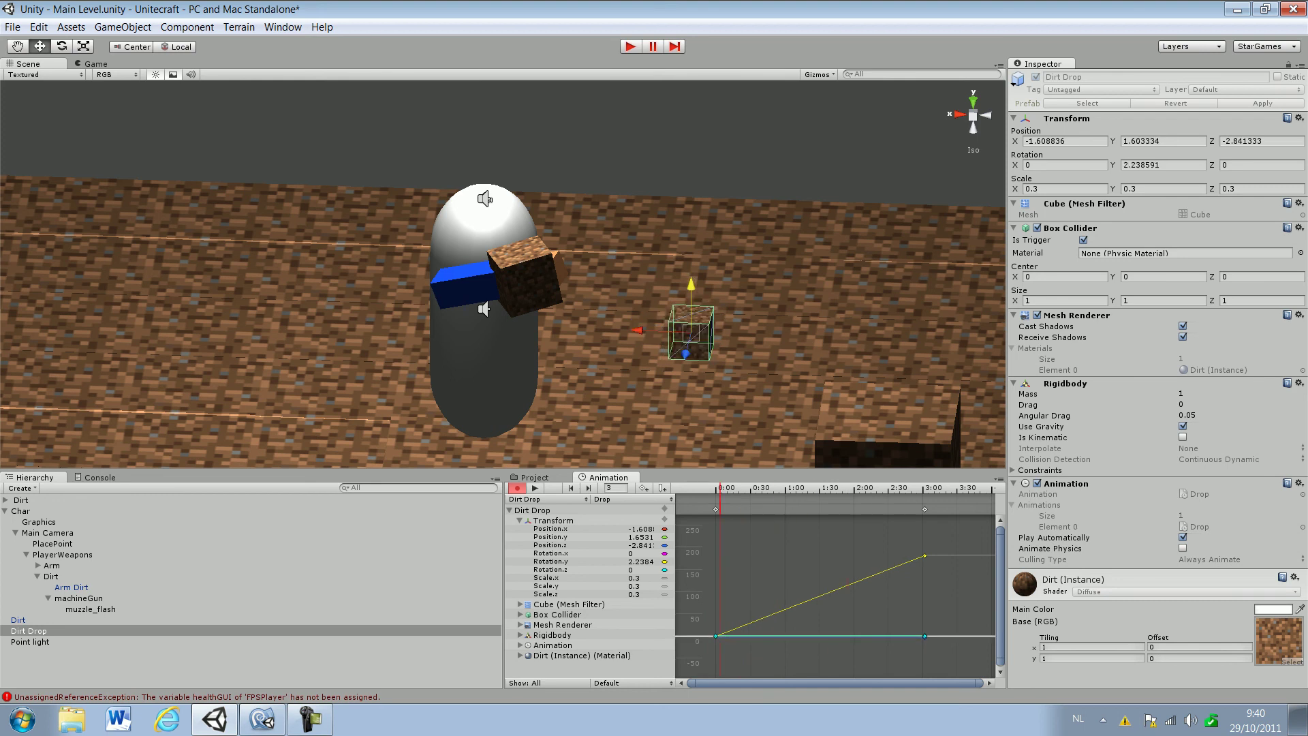
drag(691, 285, 690, 285)
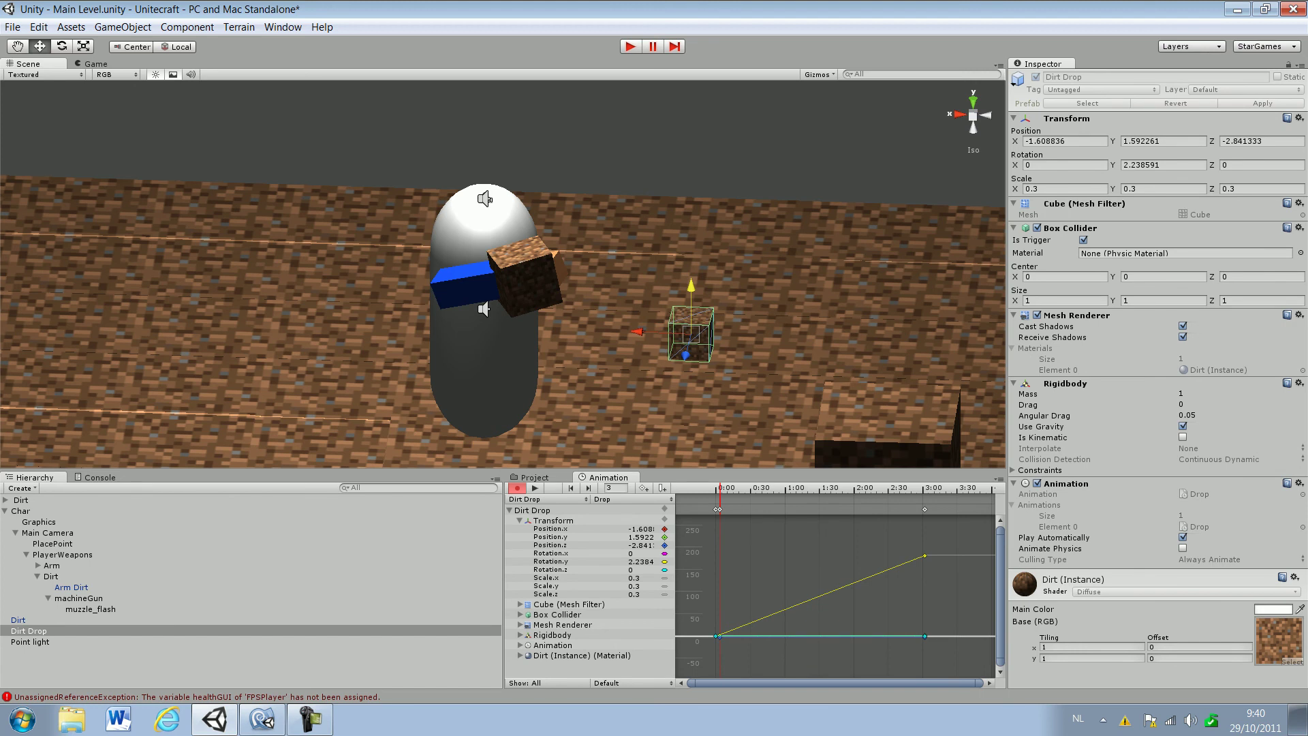
drag(691, 279, 690, 260)
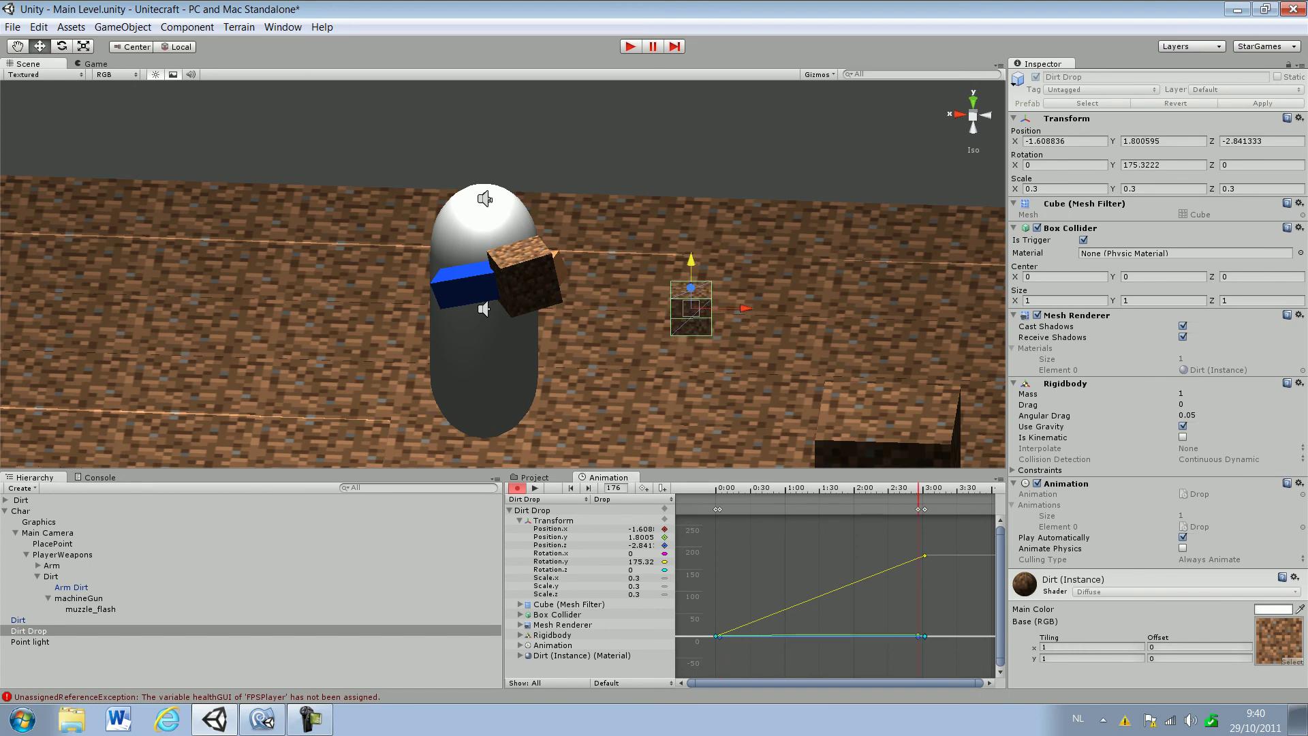
click(535, 487)
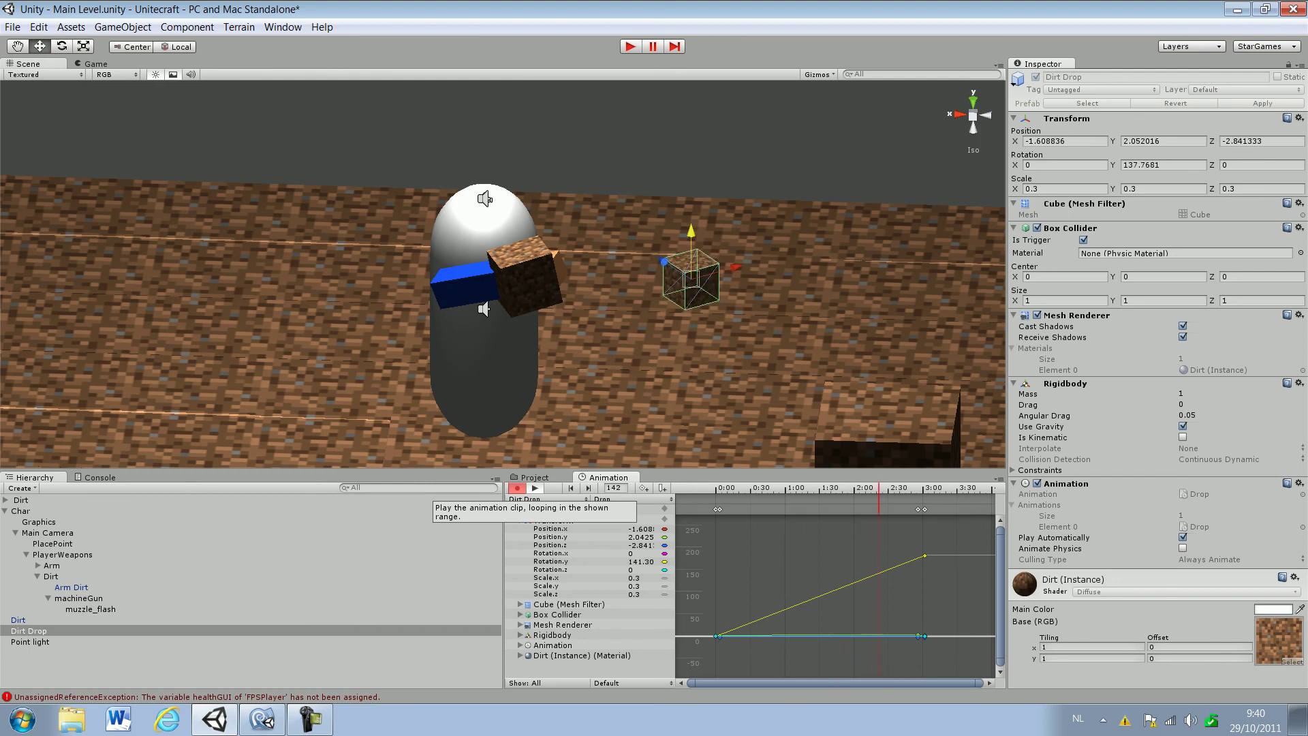
right_drag(518, 340, 552, 276)
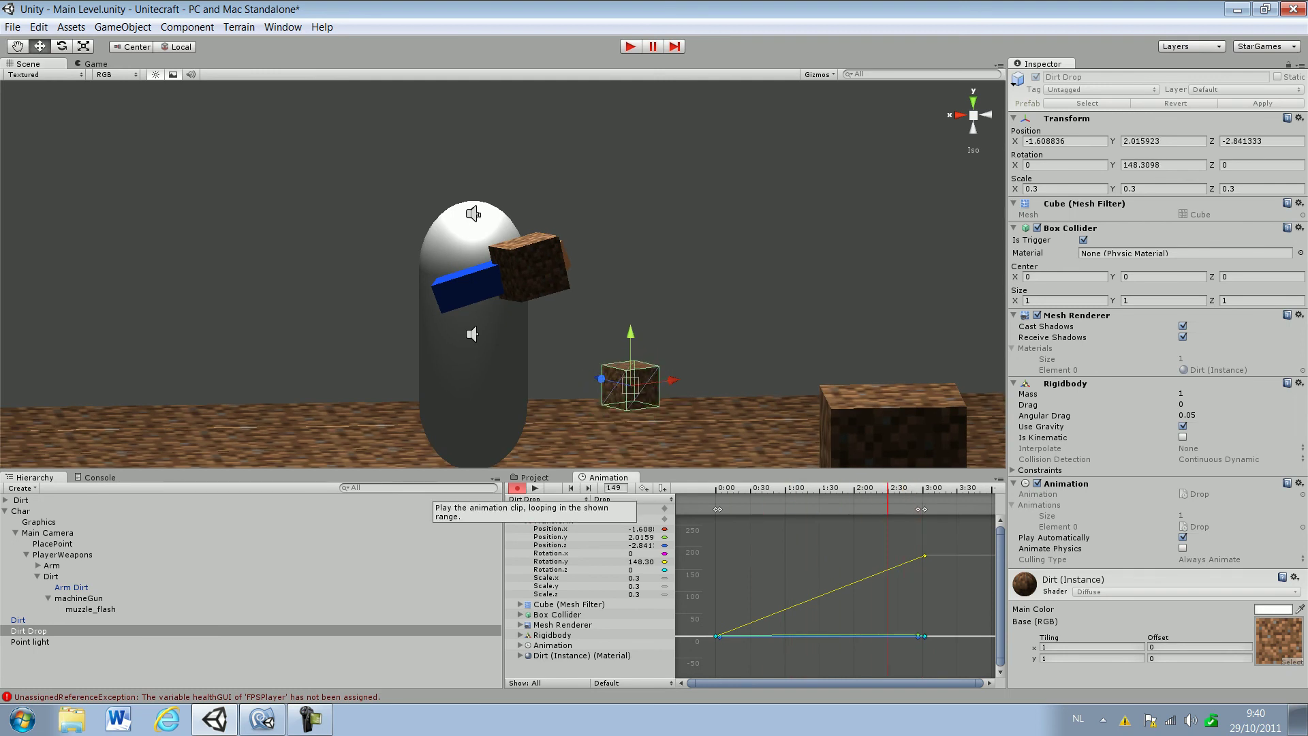
Step: Replace the Drop clip's keyframe at frame 176 with a slightly raised Dirt Drop position at frame 166 and preview the clip
right_click(921, 509)
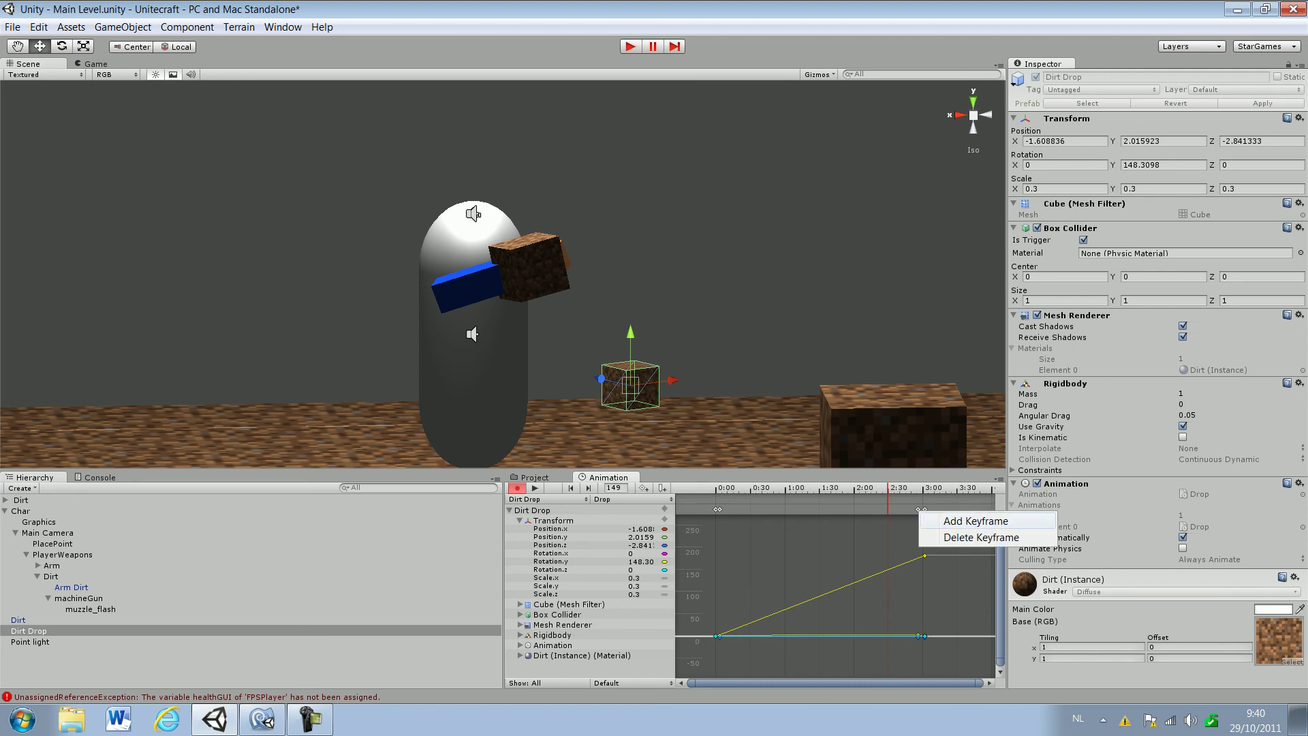
click(981, 537)
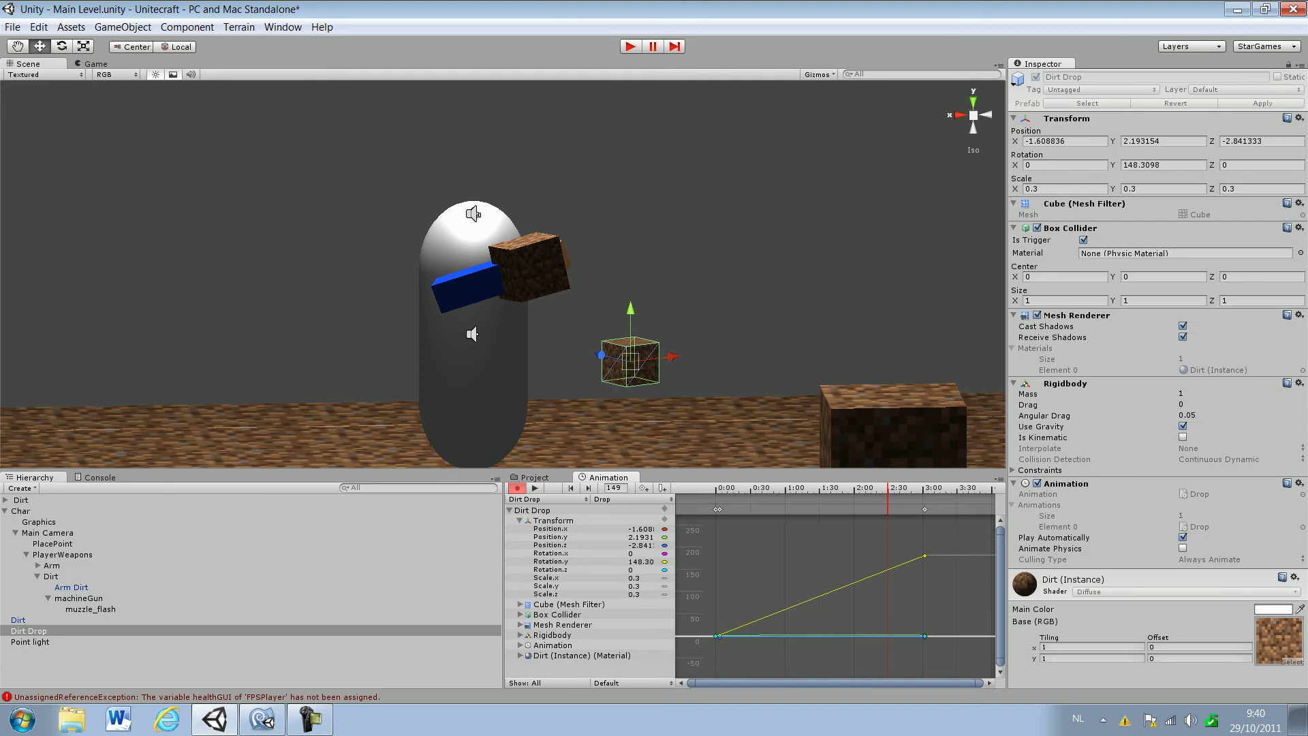
click(720, 509)
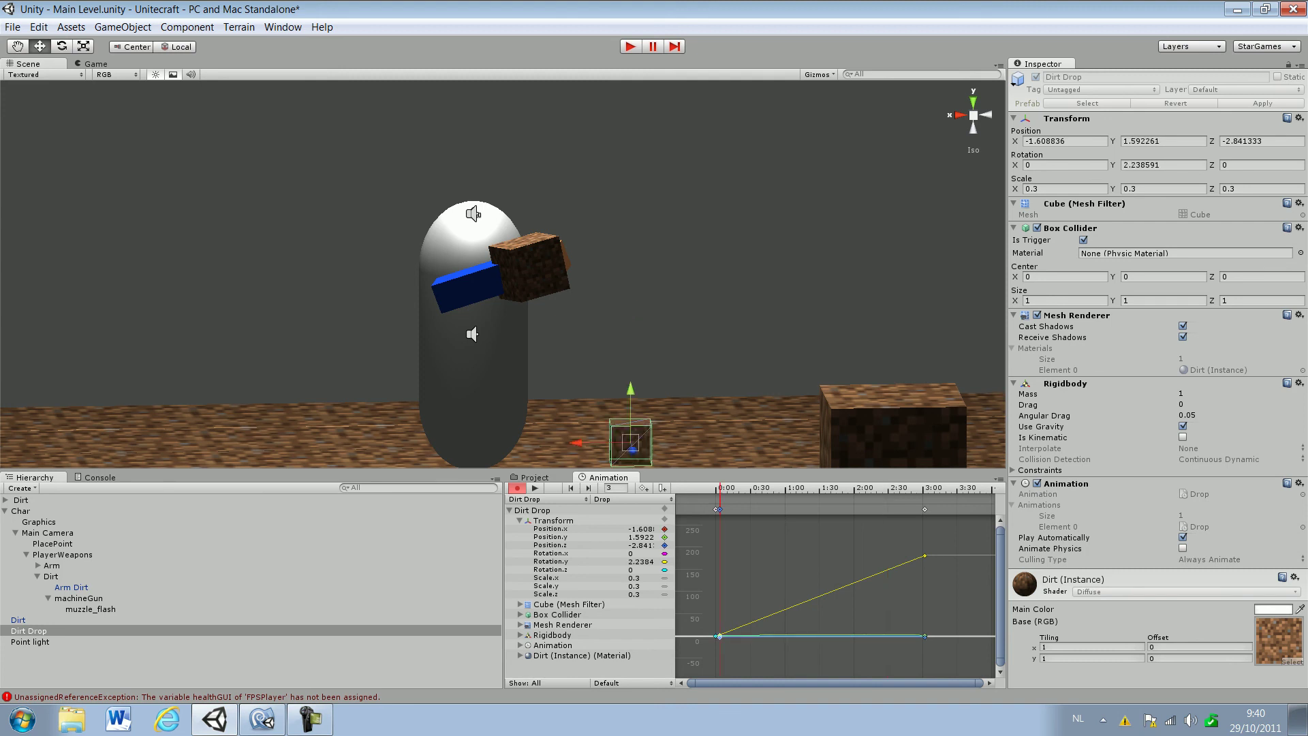
click(907, 488)
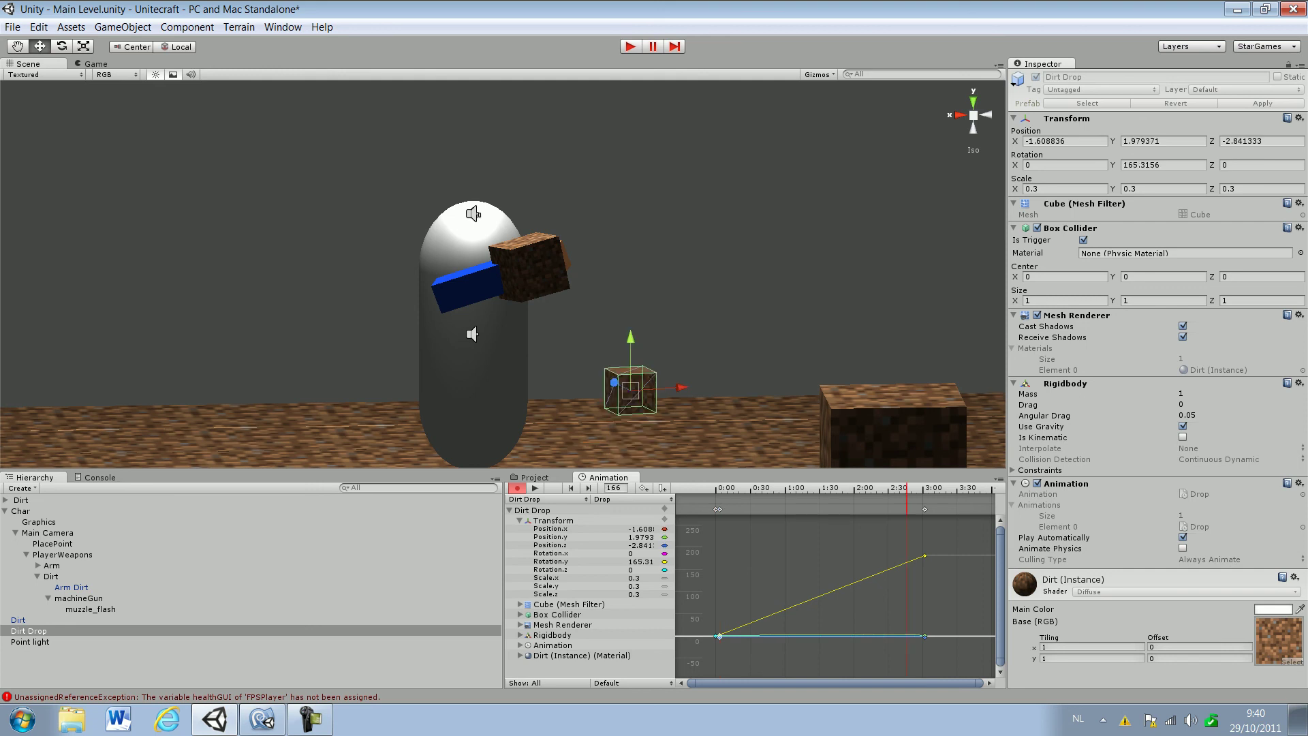
drag(630, 338, 630, 333)
click(534, 488)
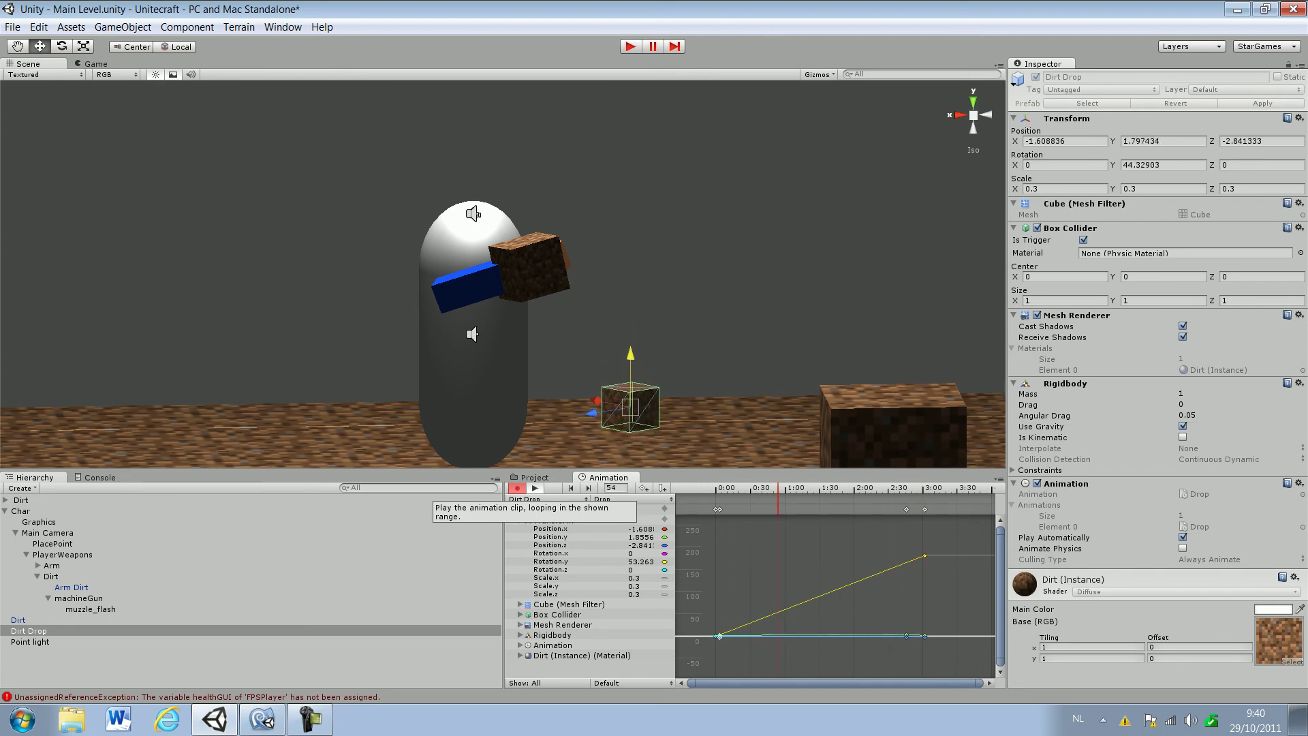
mouse_move(613, 307)
right_down()
mouse_move(630, 319)
mouse_move(612, 327)
right_up()
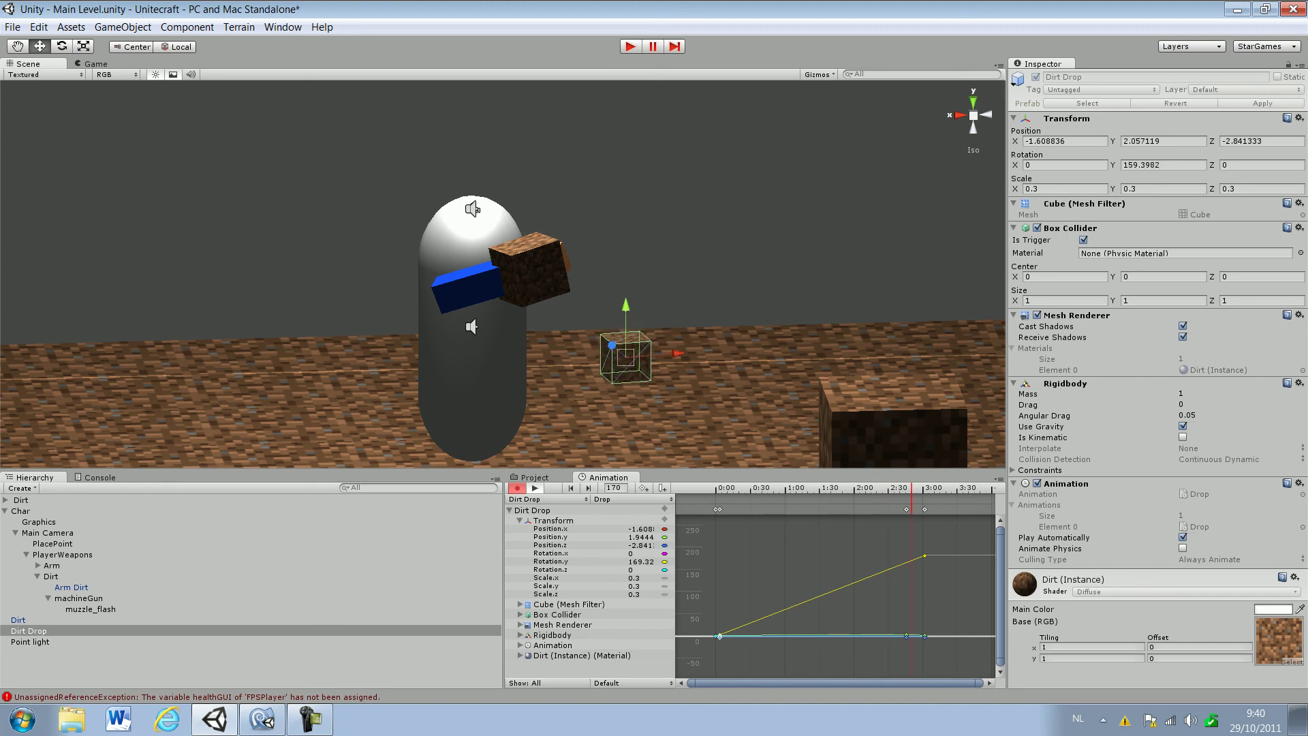
mouse_move(503, 286)
right_down()
mouse_move(497, 238)
mouse_move(501, 281)
right_up()
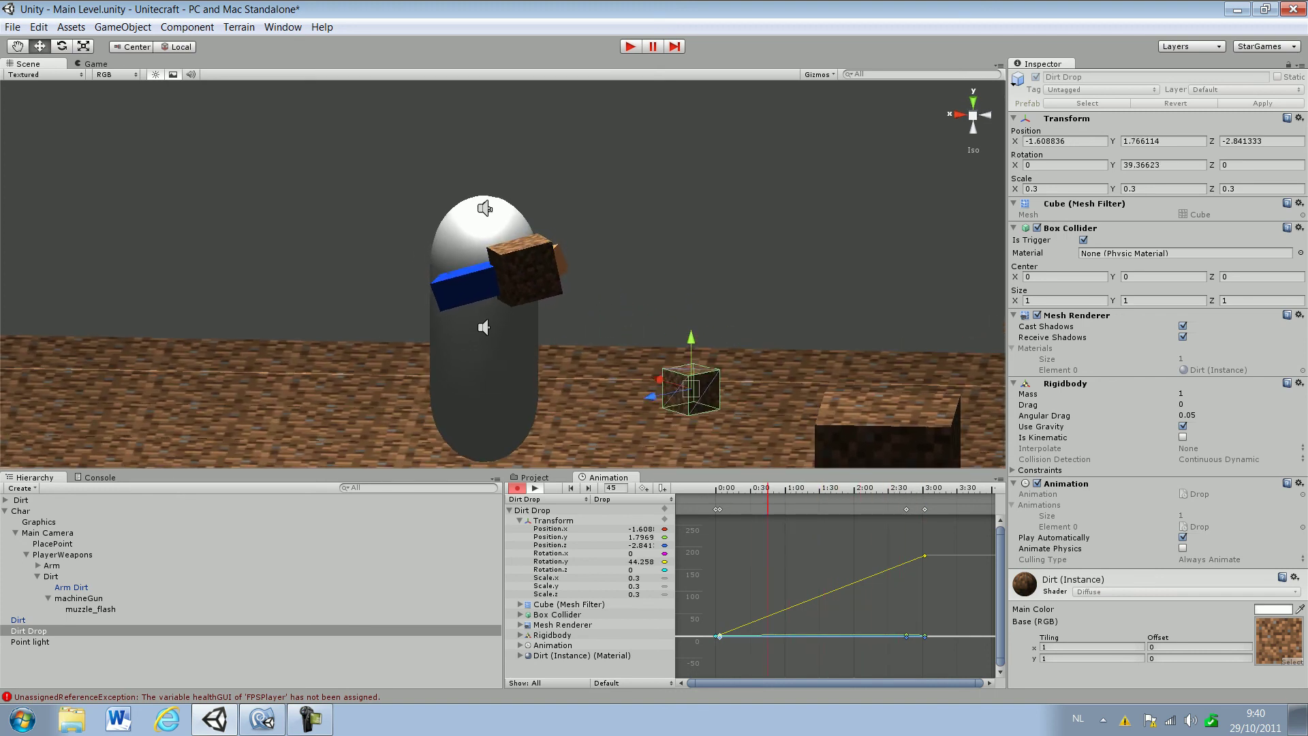
Step: Stop recording the Drop clip, look over its curves and return to the project assets
click(517, 487)
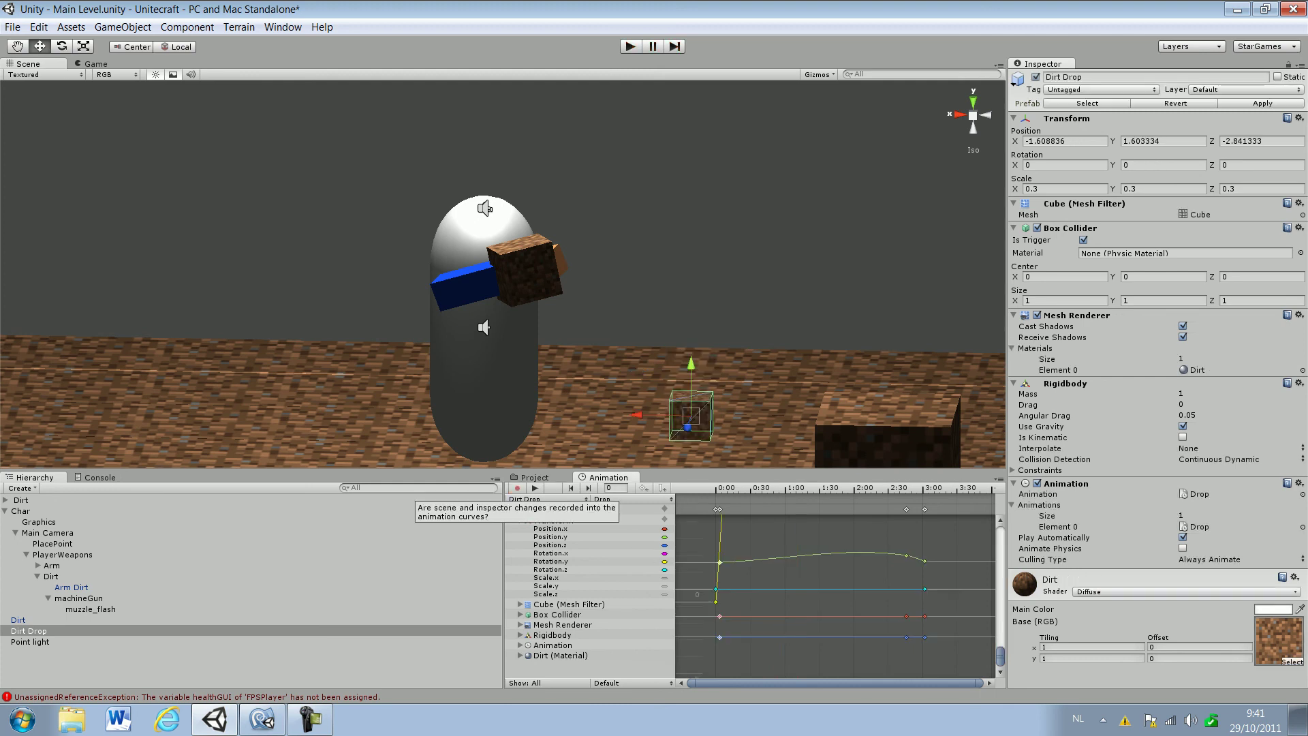
right_drag(519, 306, 522, 400)
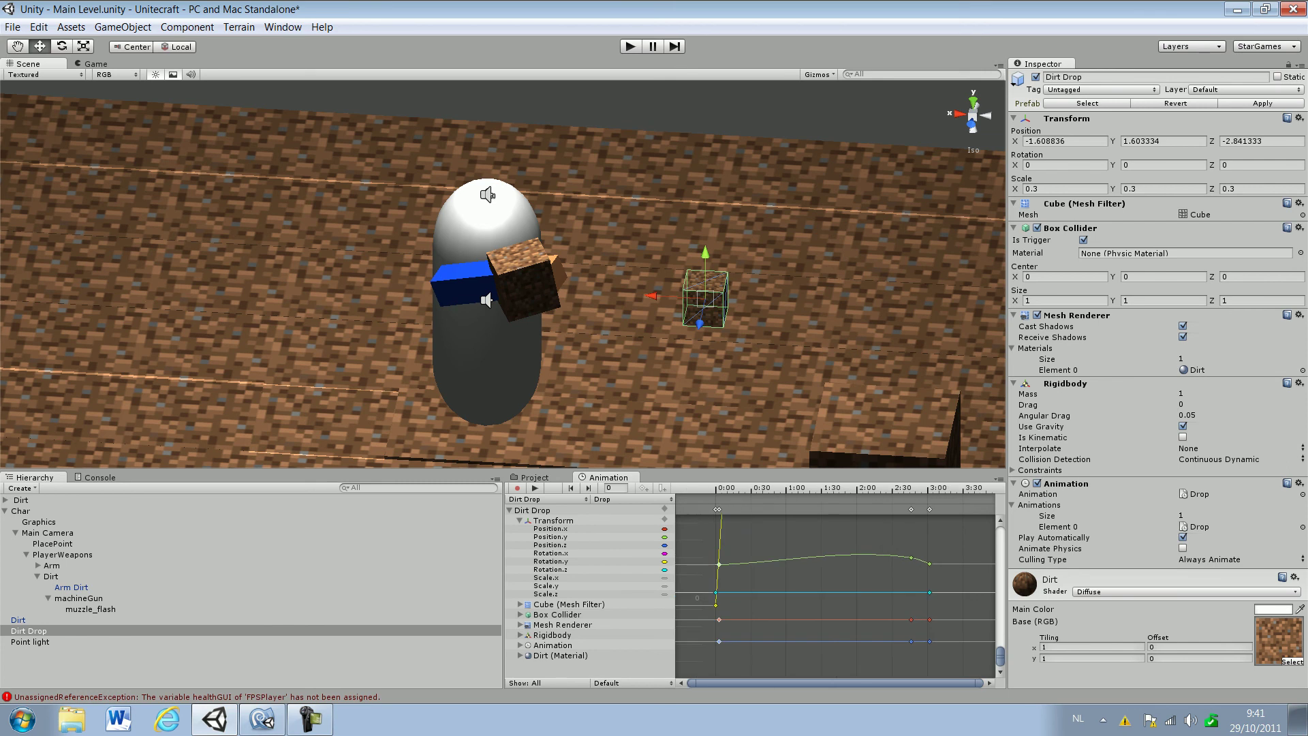
drag(1000, 665, 1000, 662)
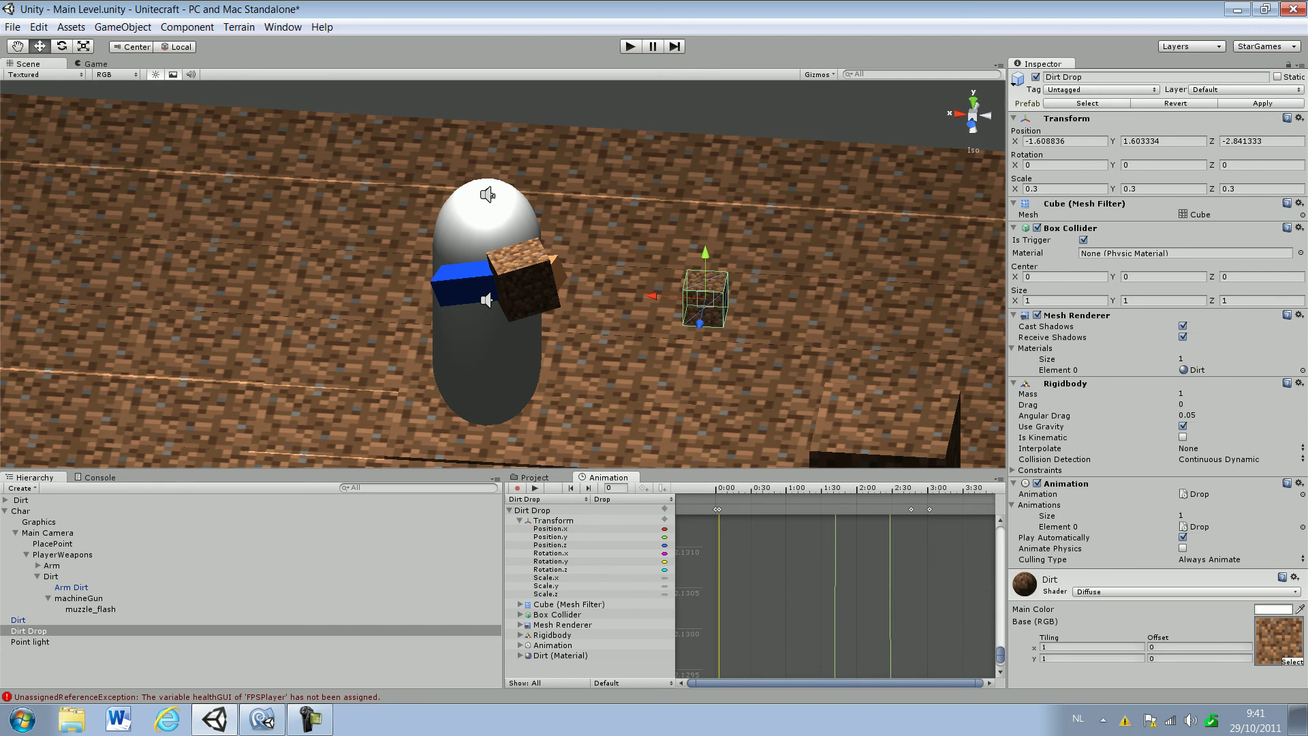
click(1000, 520)
click(535, 478)
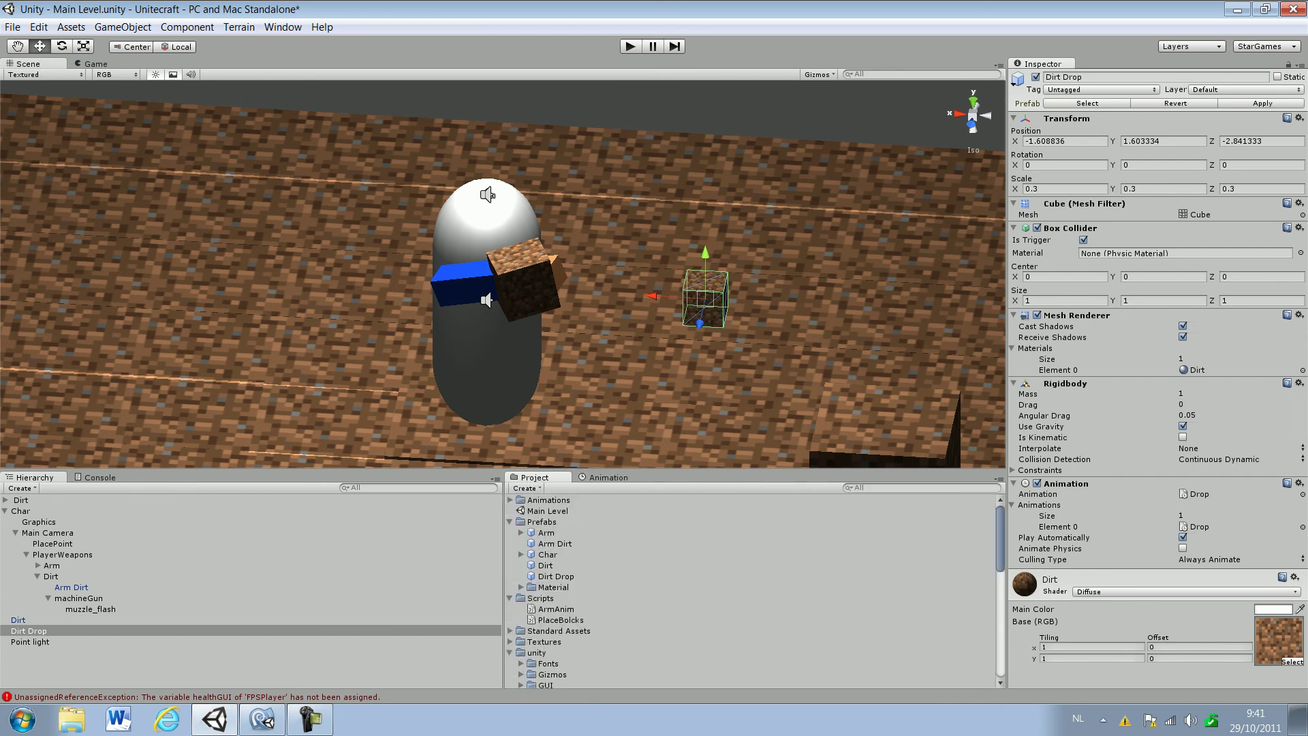
Step: Play-test the level by breaking dirt blocks, stop the game and turn off Use Gravity on Dirt Drop's Rigidbody
key(ctrl+6)
key(ctrl+5)
key(ctrl+p)
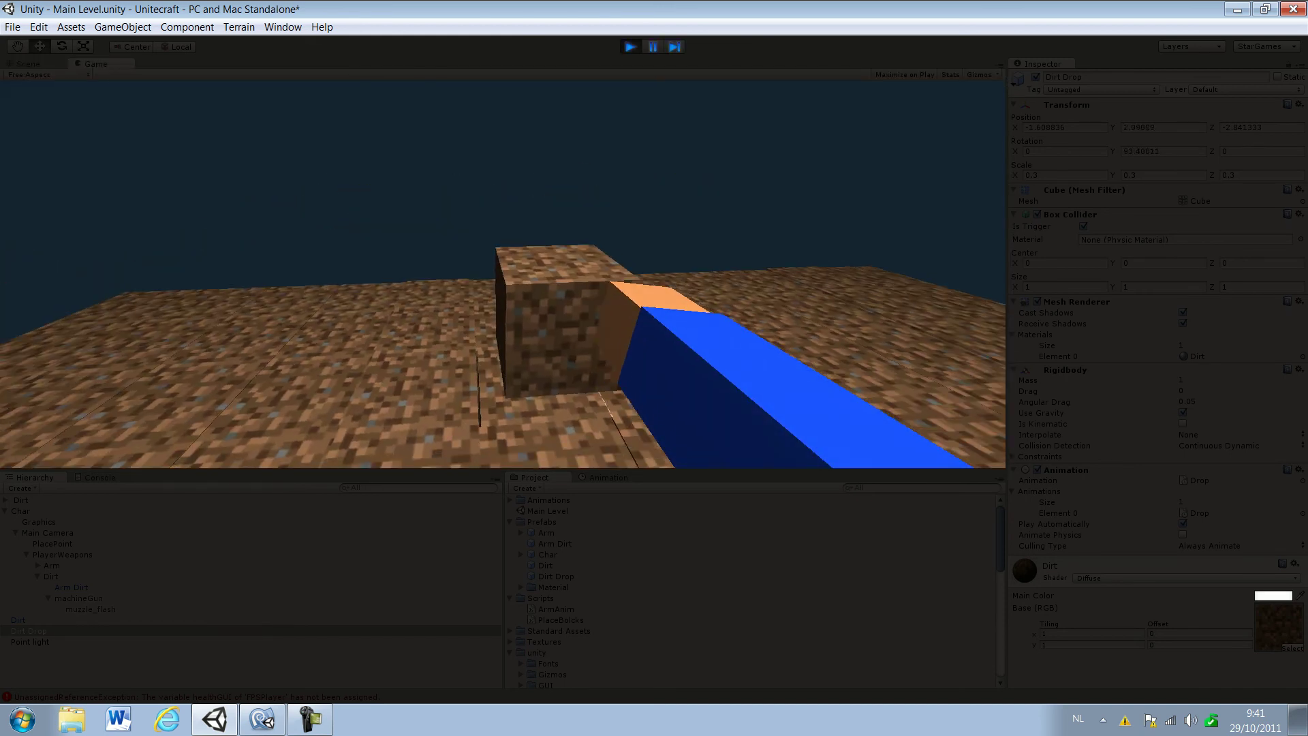
click(503, 274)
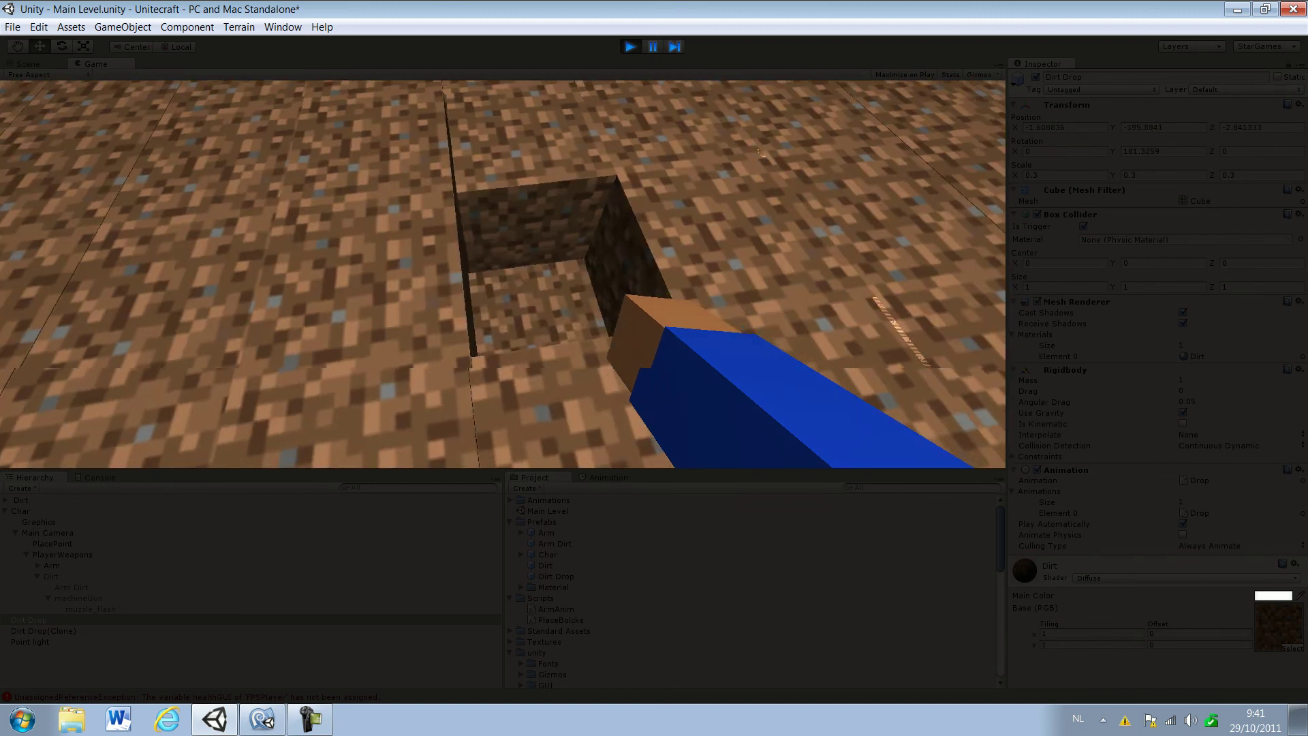
click(503, 274)
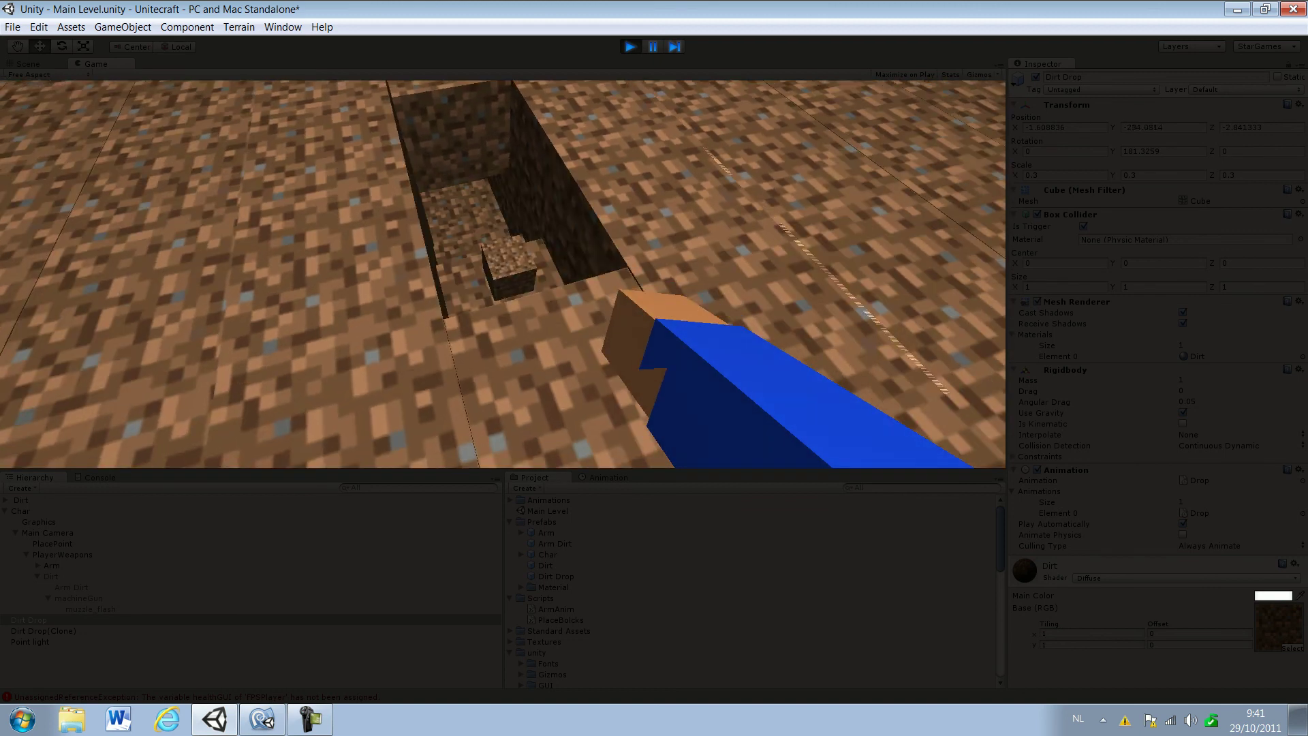
key(ctrl+p)
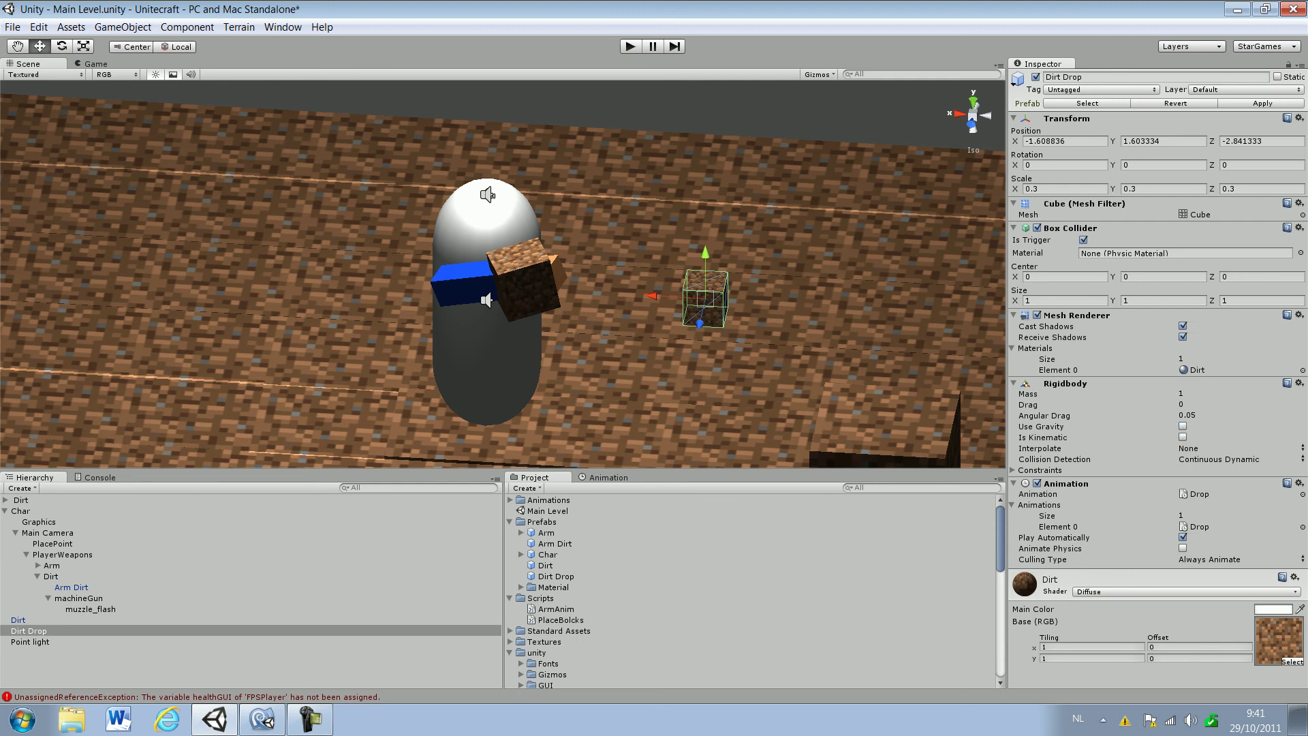
Step: Play-test the level without gravity on Dirt Drop, walking around and breaking a dirt block, and stop the game
key(ctrl+p)
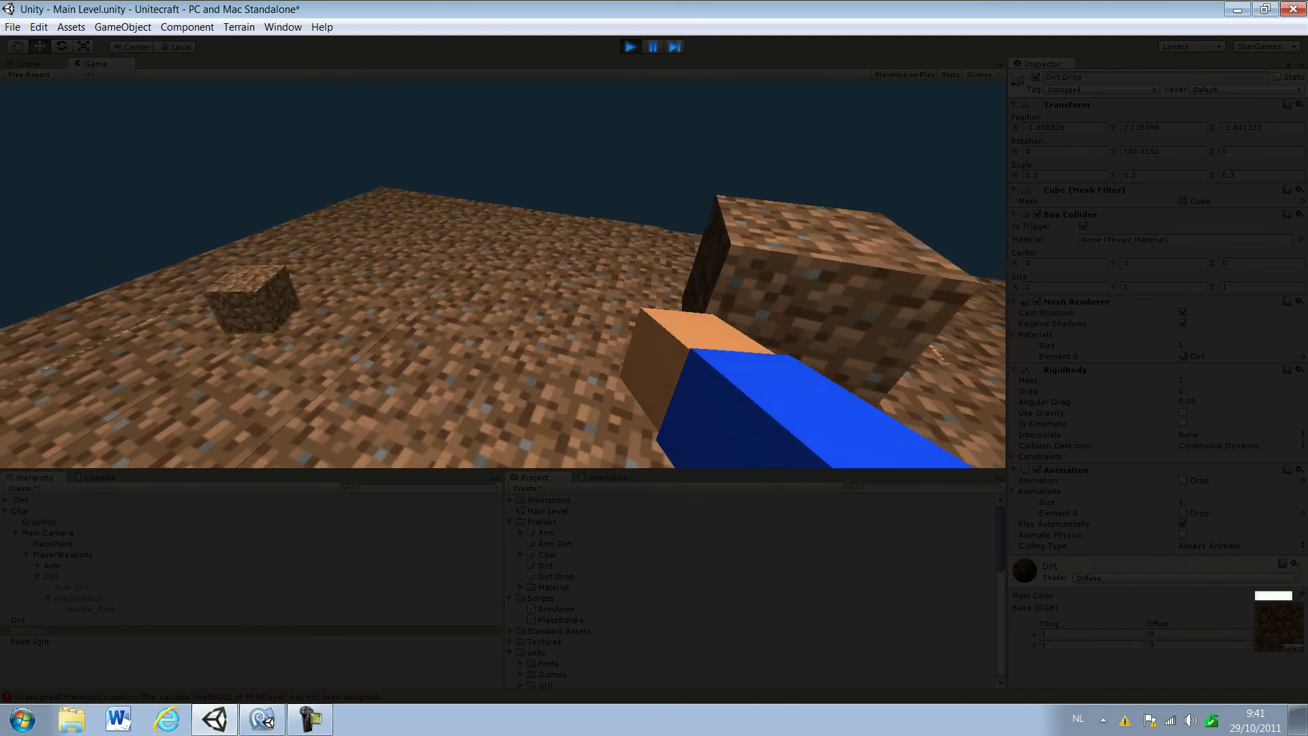
key(s)
key(w)
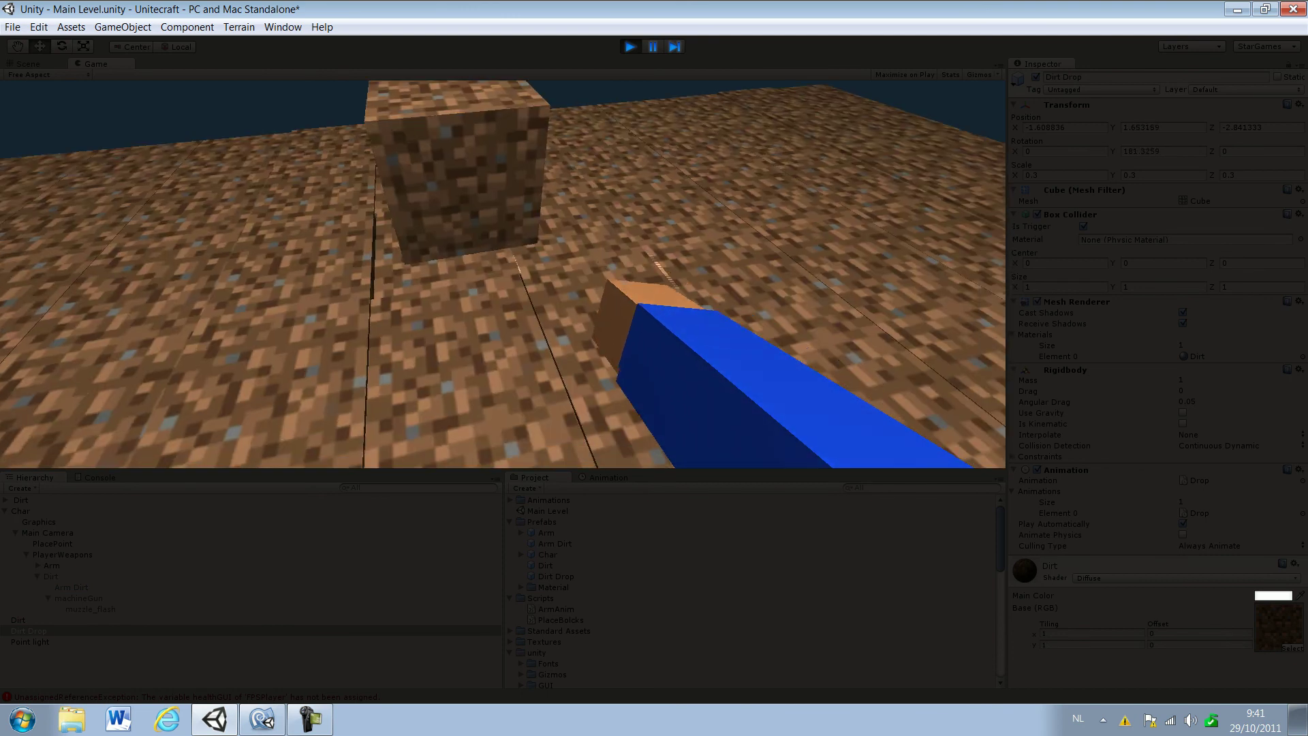
click(503, 273)
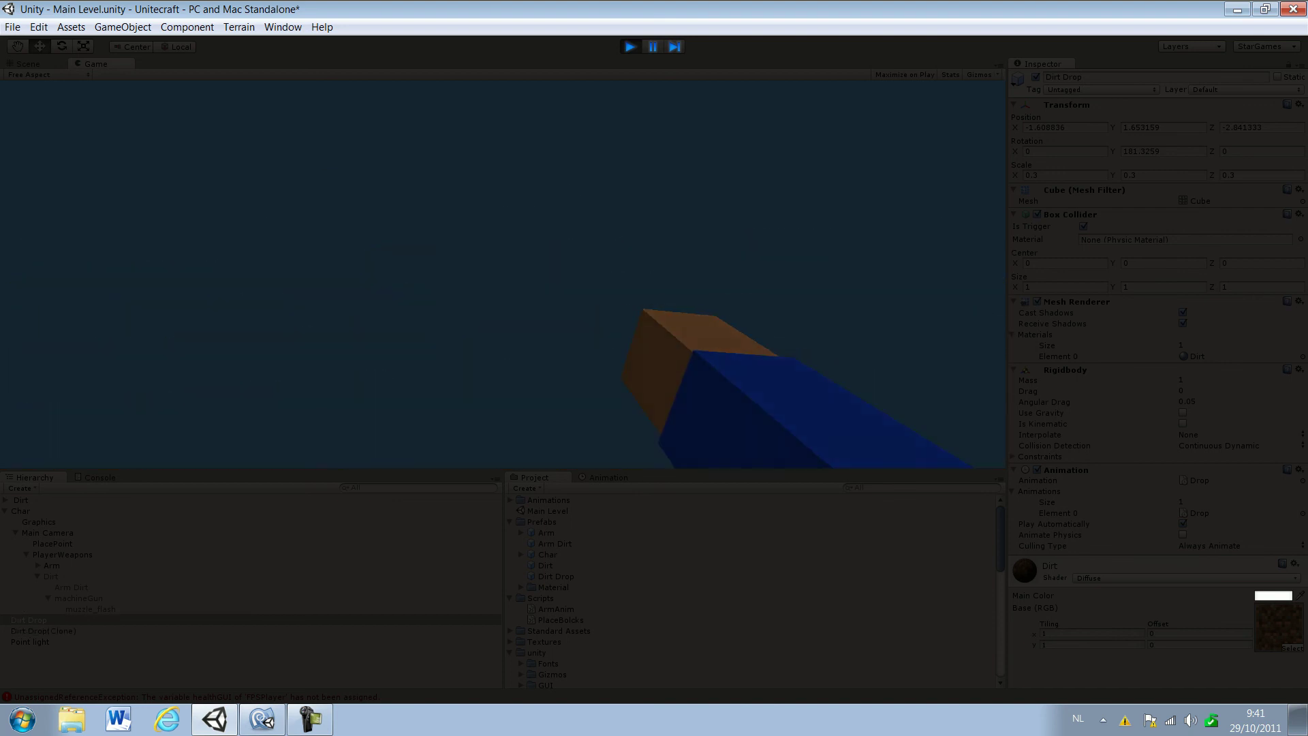
key(ctrl+p)
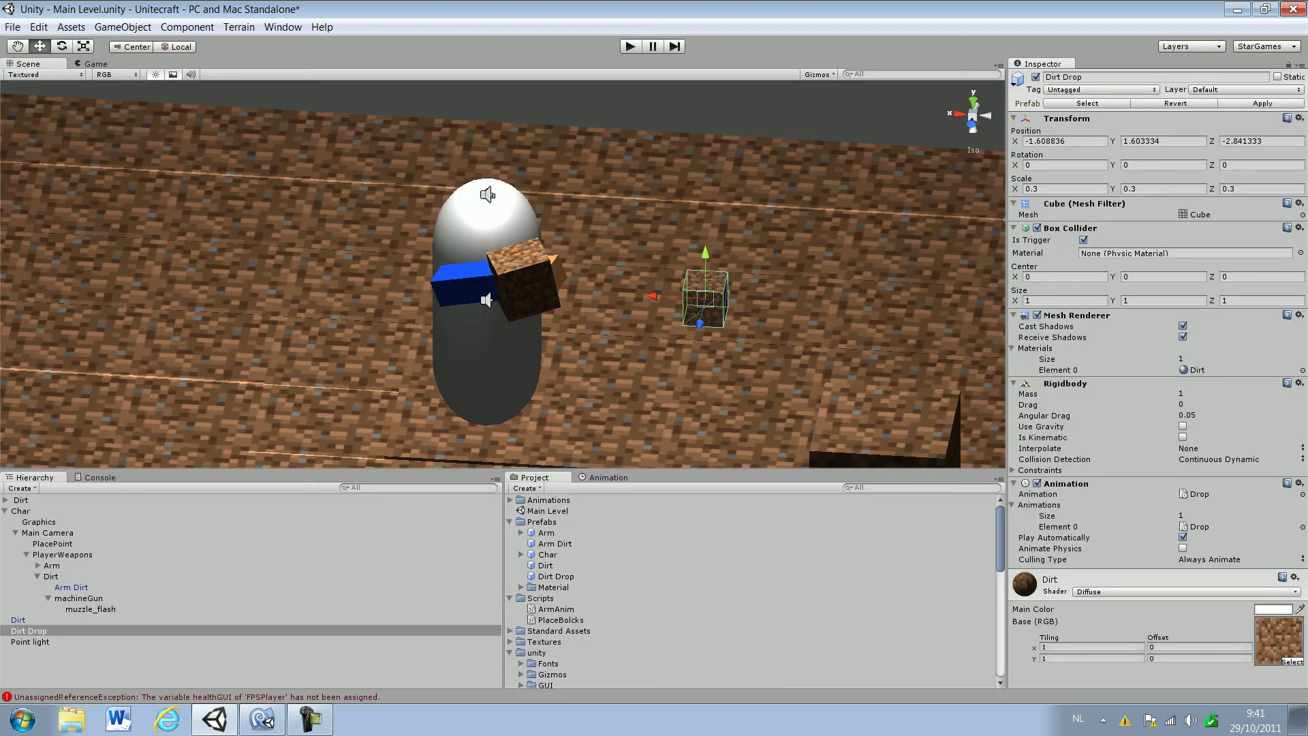
Step: Set the Wrap Mode of Dirt Drop's assigned Drop animation clip to Loop
click(1200, 527)
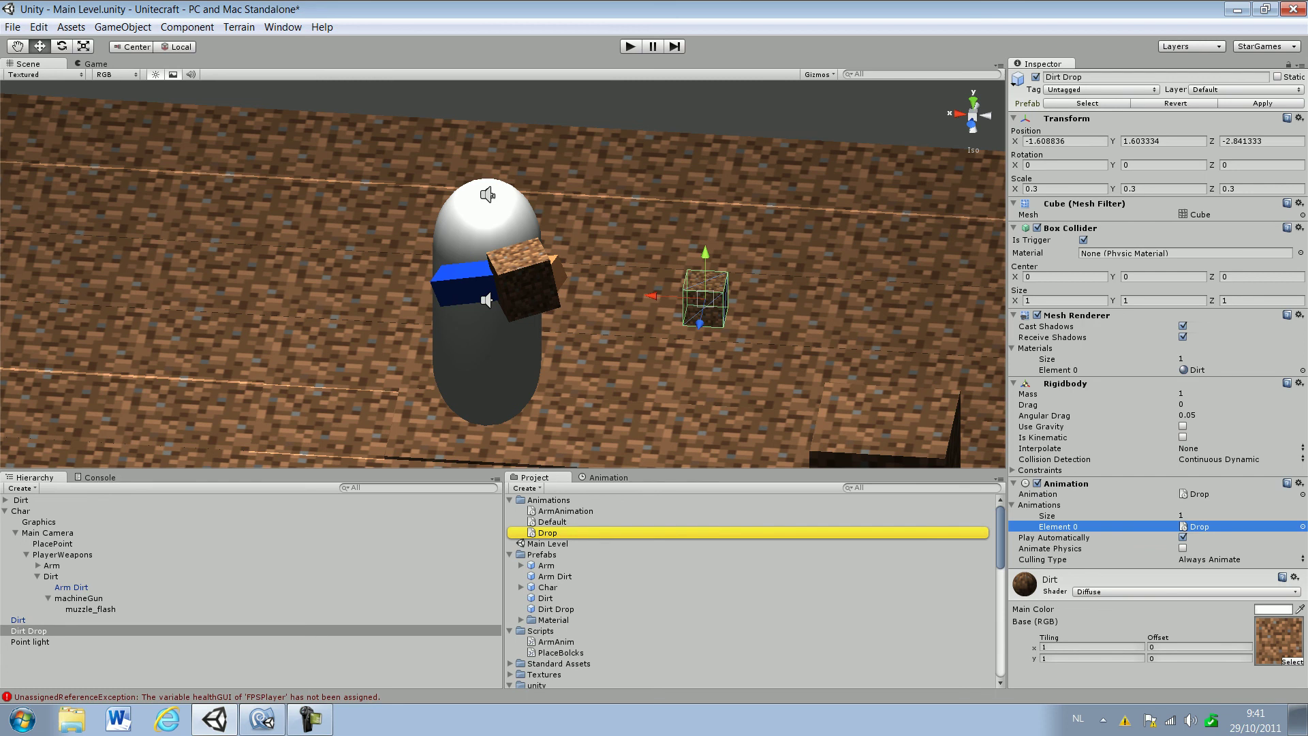
click(547, 533)
click(1226, 107)
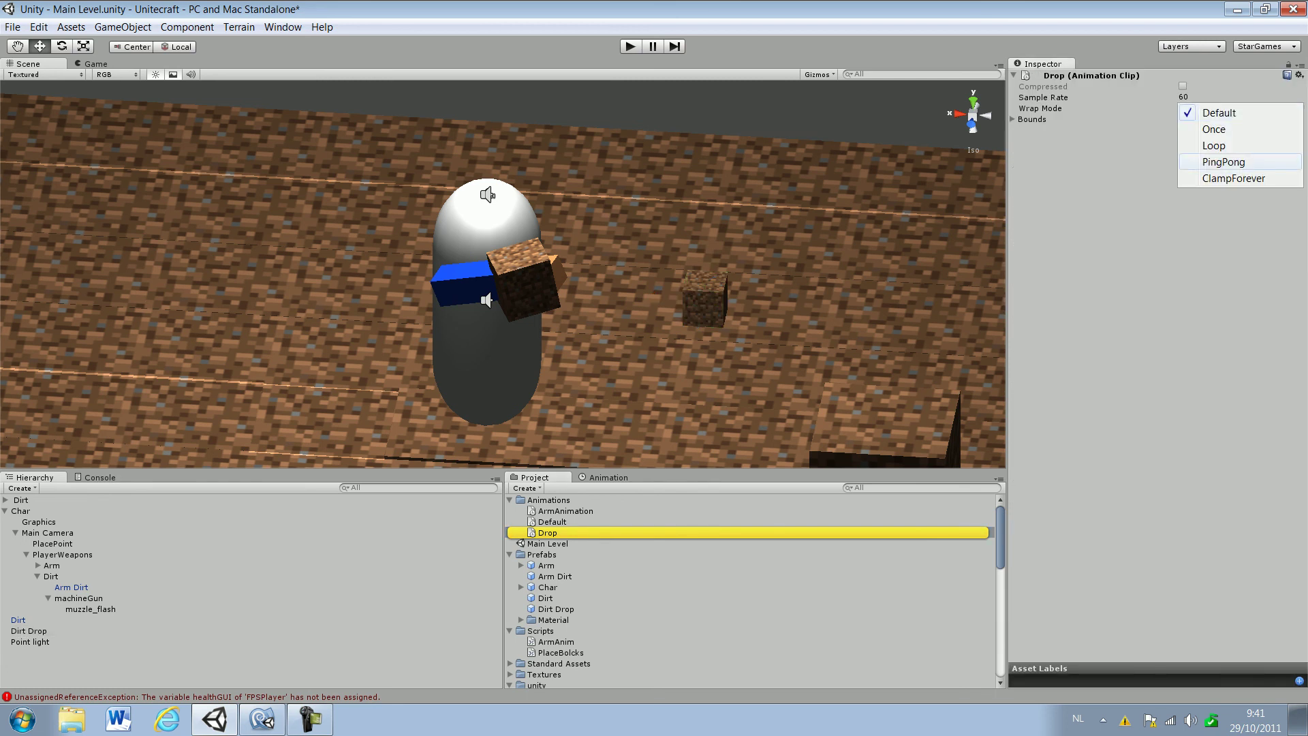
click(1199, 143)
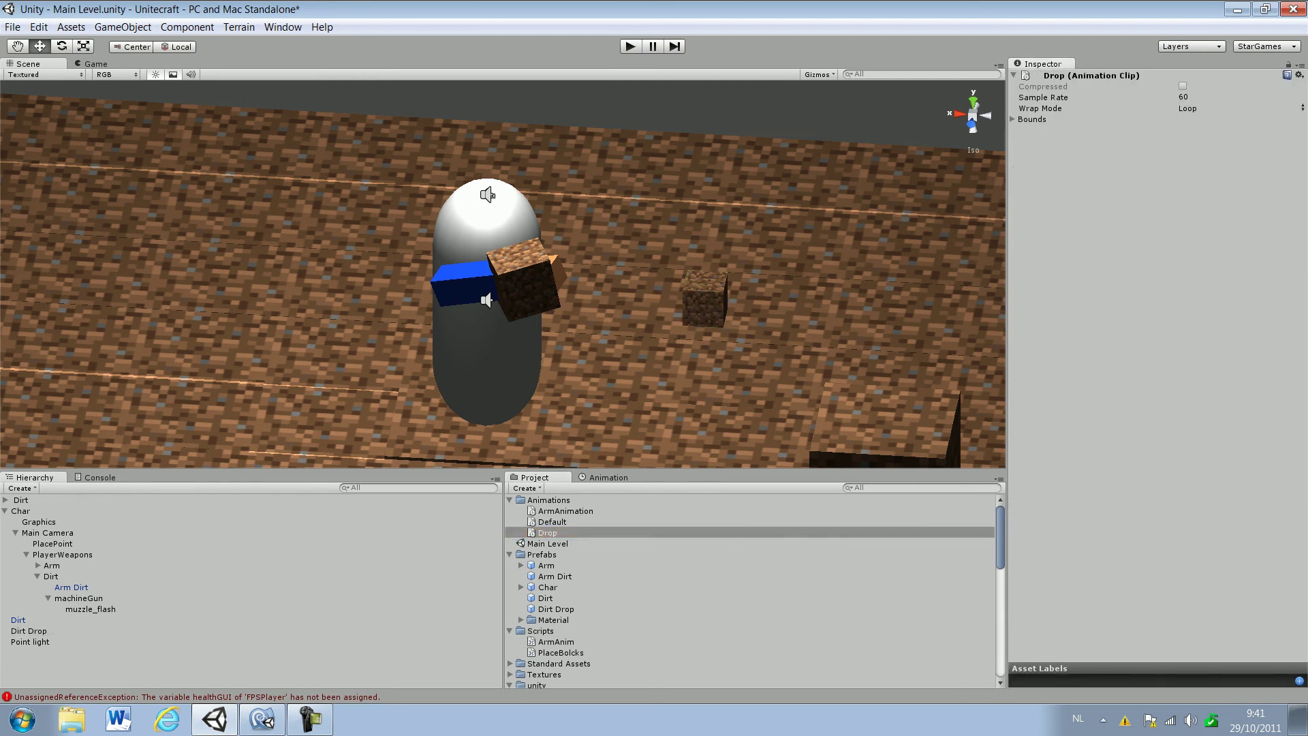